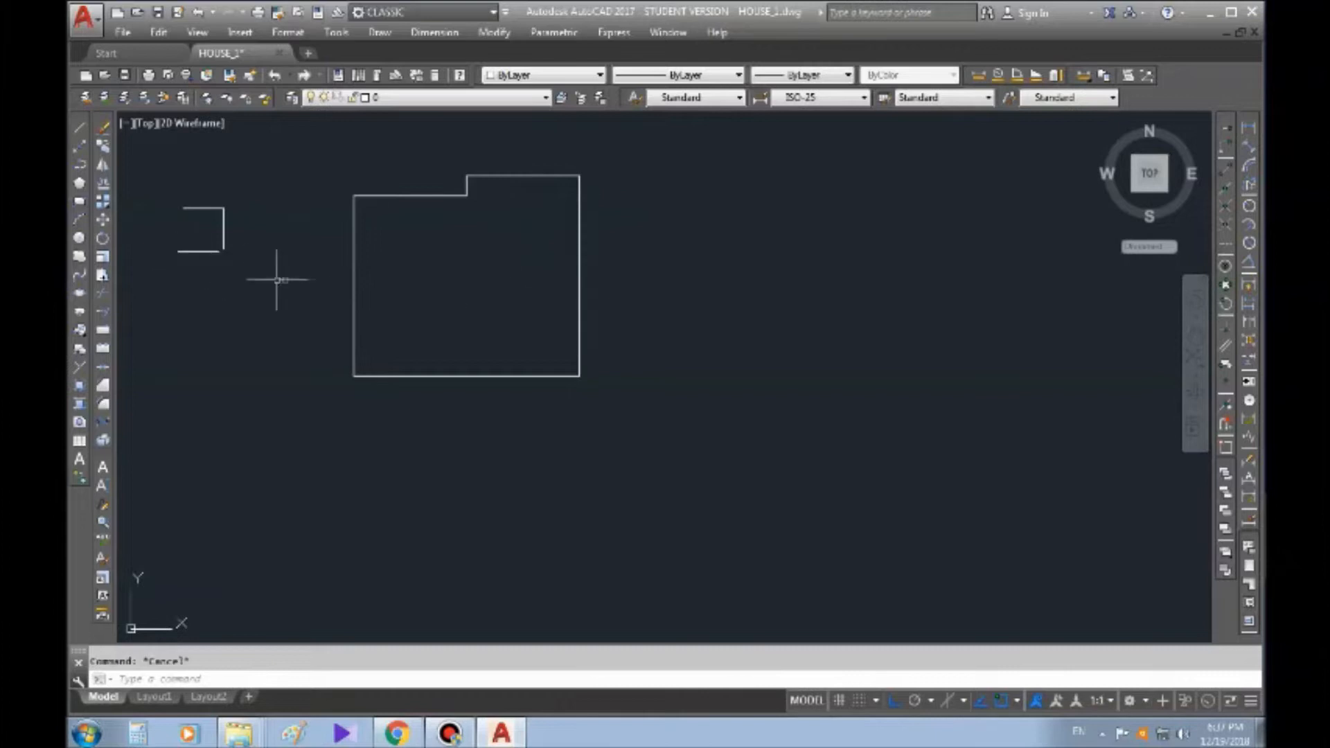
Draw three separate rectangles of different proportions in a row in the empty area to the right of the house outline
scroll(514, 291, "down", 2)
middle_click_drag(581, 312, 696, 348)
middle_click_drag(604, 285, 465, 311)
scroll(432, 308, "down", 4)
scroll(488, 289, "up", 4)
middle_click_drag(273, 215, 285, 182)
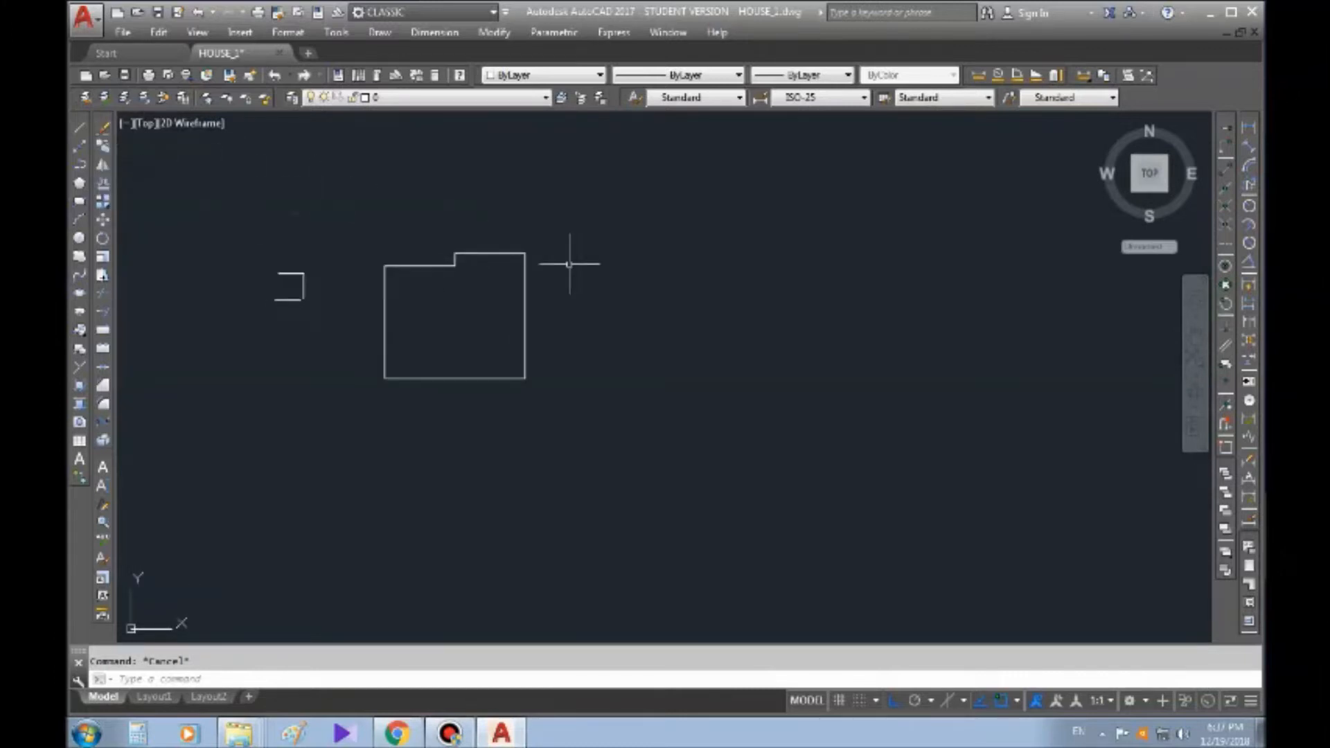
middle_click_drag(570, 264, 565, 266)
left_click(80, 201)
middle_click_drag(665, 369, 528, 380)
left_click(503, 379)
left_click(606, 324)
key("Return")
left_click(672, 392)
left_click(732, 330)
key("Return")
left_click(757, 380)
left_click(851, 305)
key("Escape")
scroll(761, 325, "up", 4)
mouse_move(581, 338)
middle_mouse_down()
mouse_move(402, 209)
mouse_move(470, 195)
middle_mouse_up()
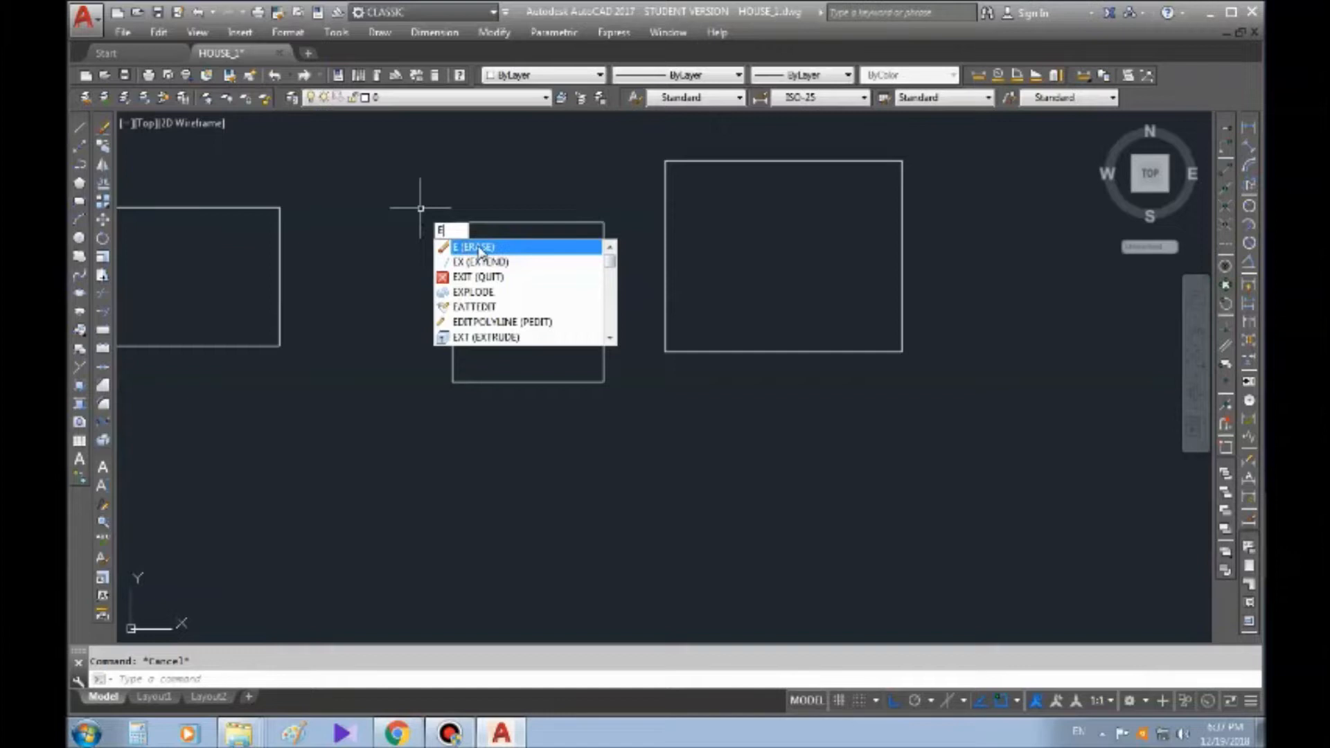
left_click(317, 176)
key("Escape")
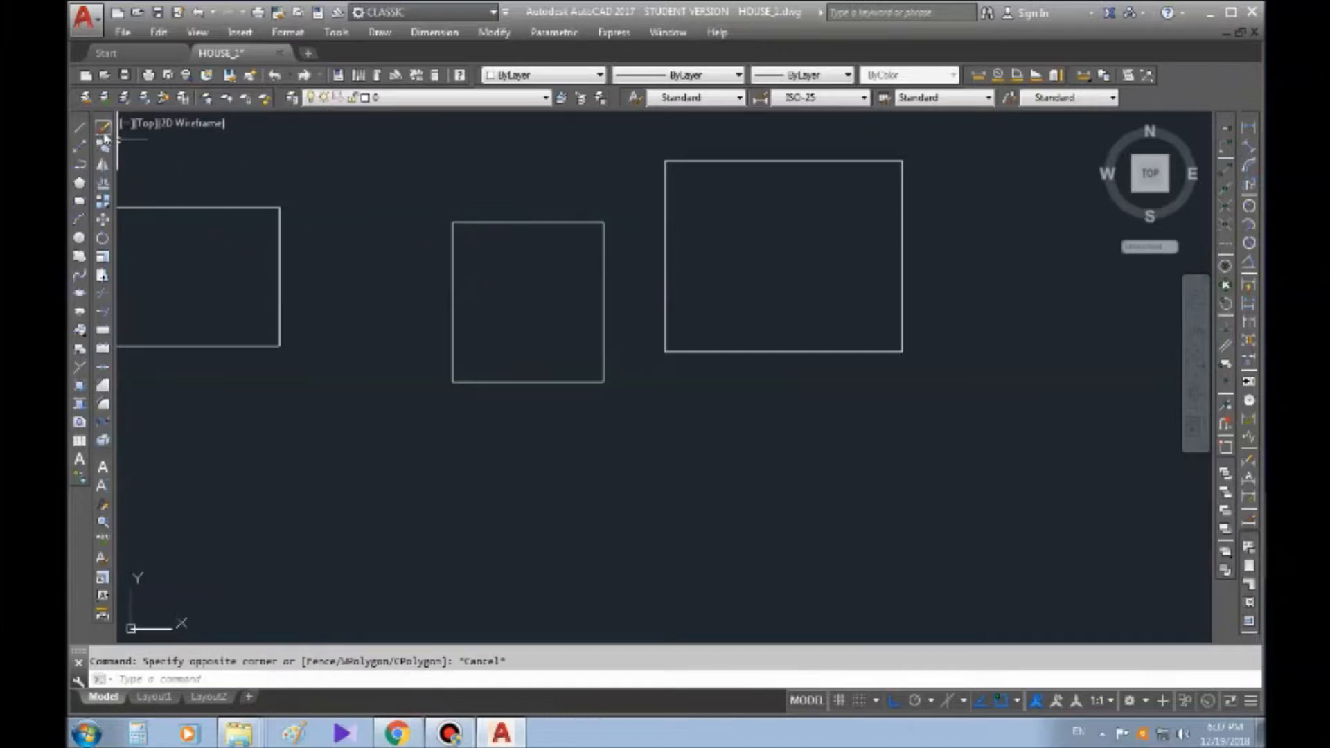
left_click(104, 130)
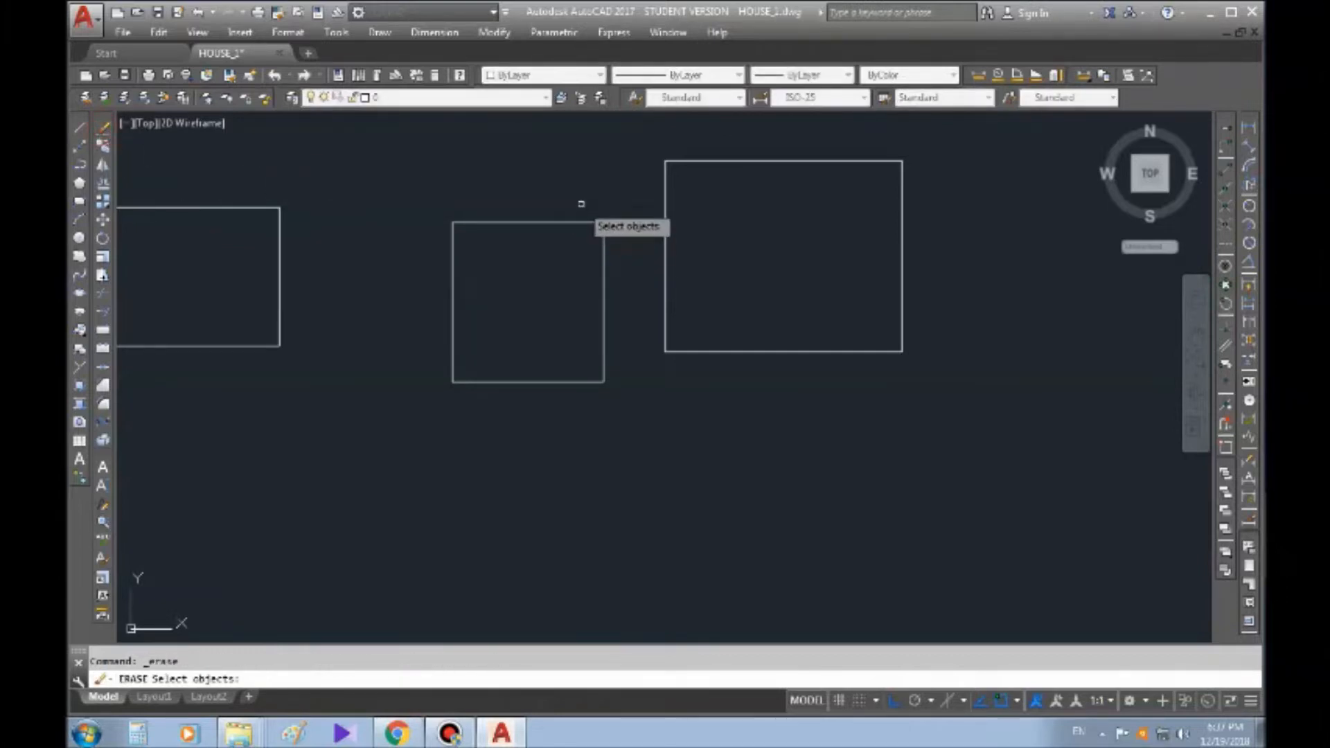
left_click(579, 202)
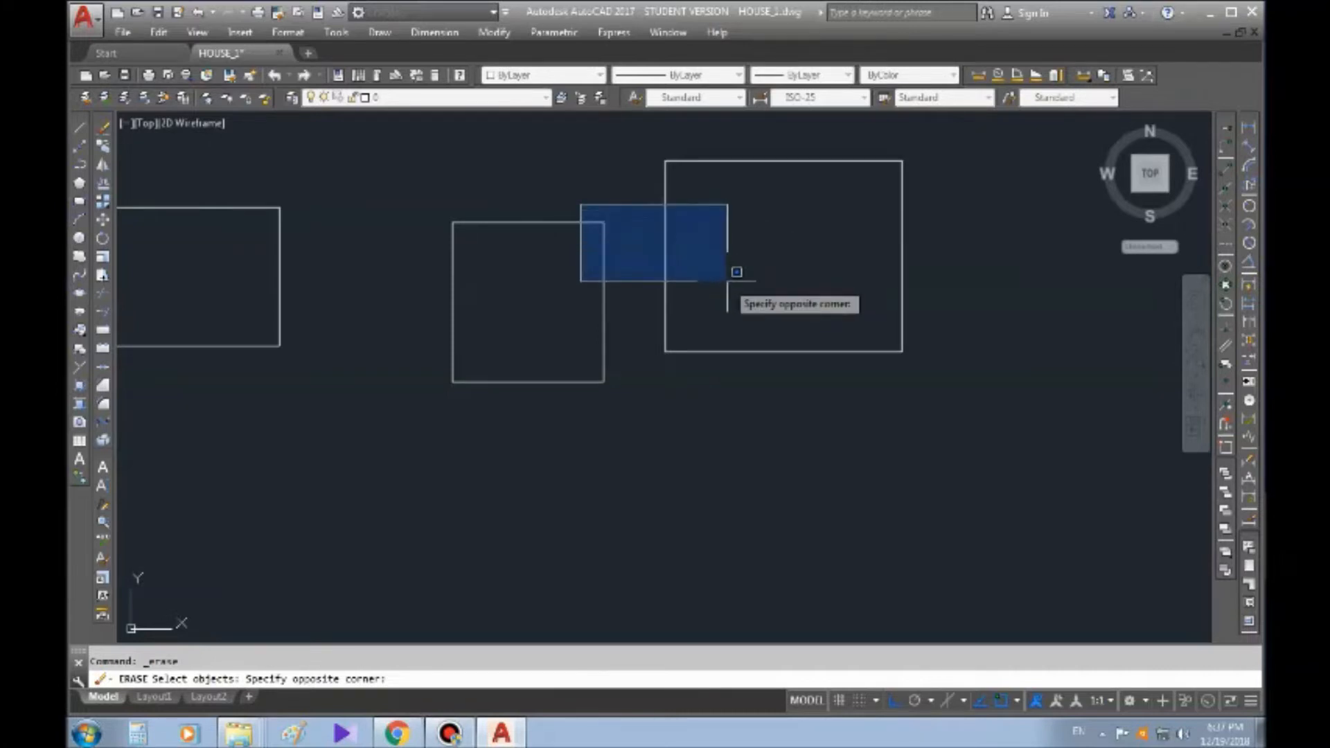
key("Escape")
Draw a circle inside the middle rectangle, towards its lower-right corner
mouse_move(585, 178)
middle_mouse_down()
mouse_move(689, 207)
mouse_move(764, 302)
mouse_move(644, 303)
middle_mouse_up()
scroll(747, 342, "down", 2)
key("Escape")
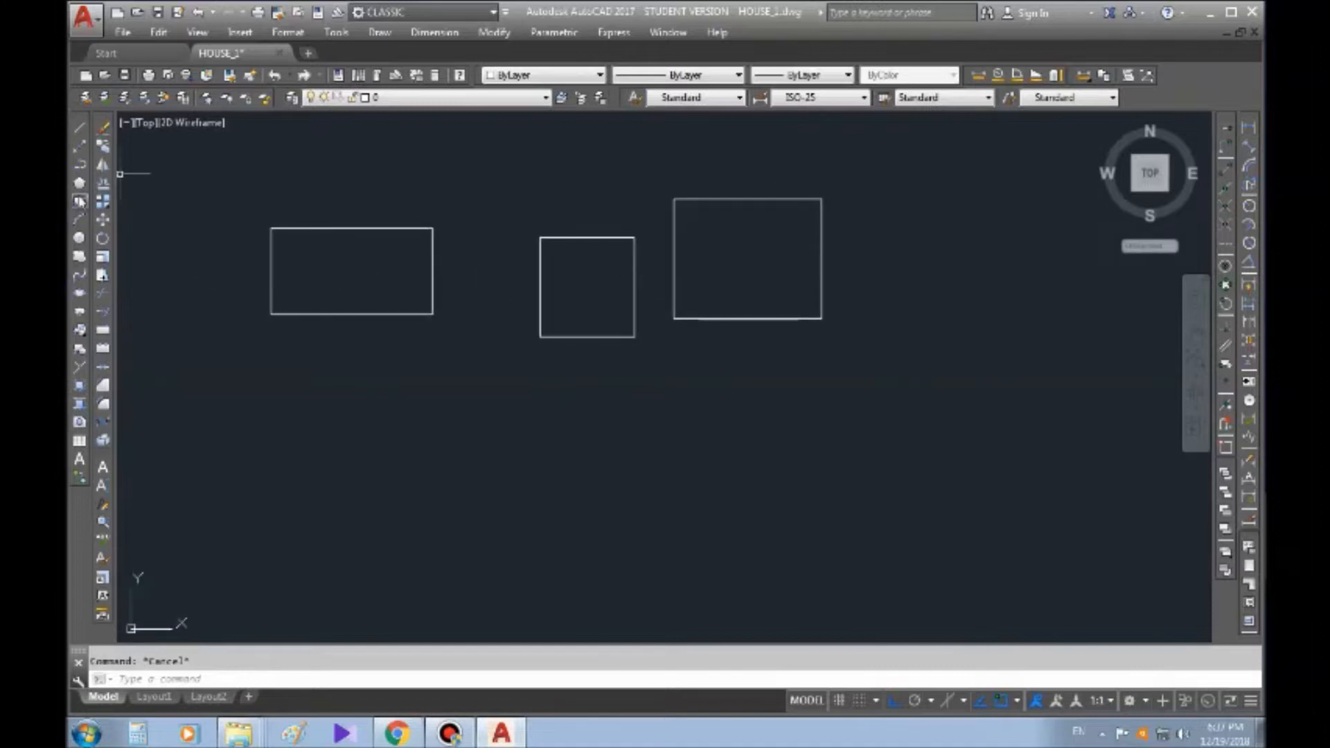
left_click(79, 237)
scroll(728, 324, "up", 4)
left_click(401, 250)
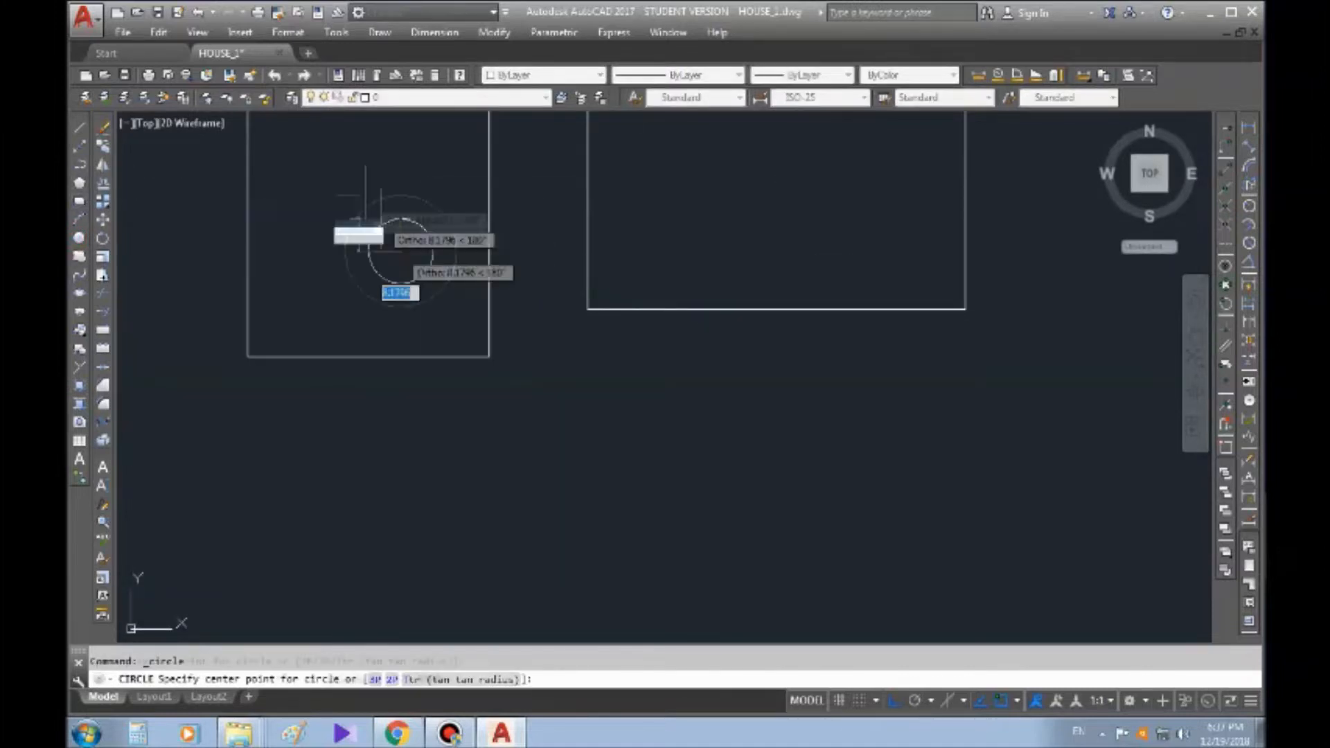
left_click(350, 176)
middle_click_drag(561, 202, 735, 366)
key("Escape")
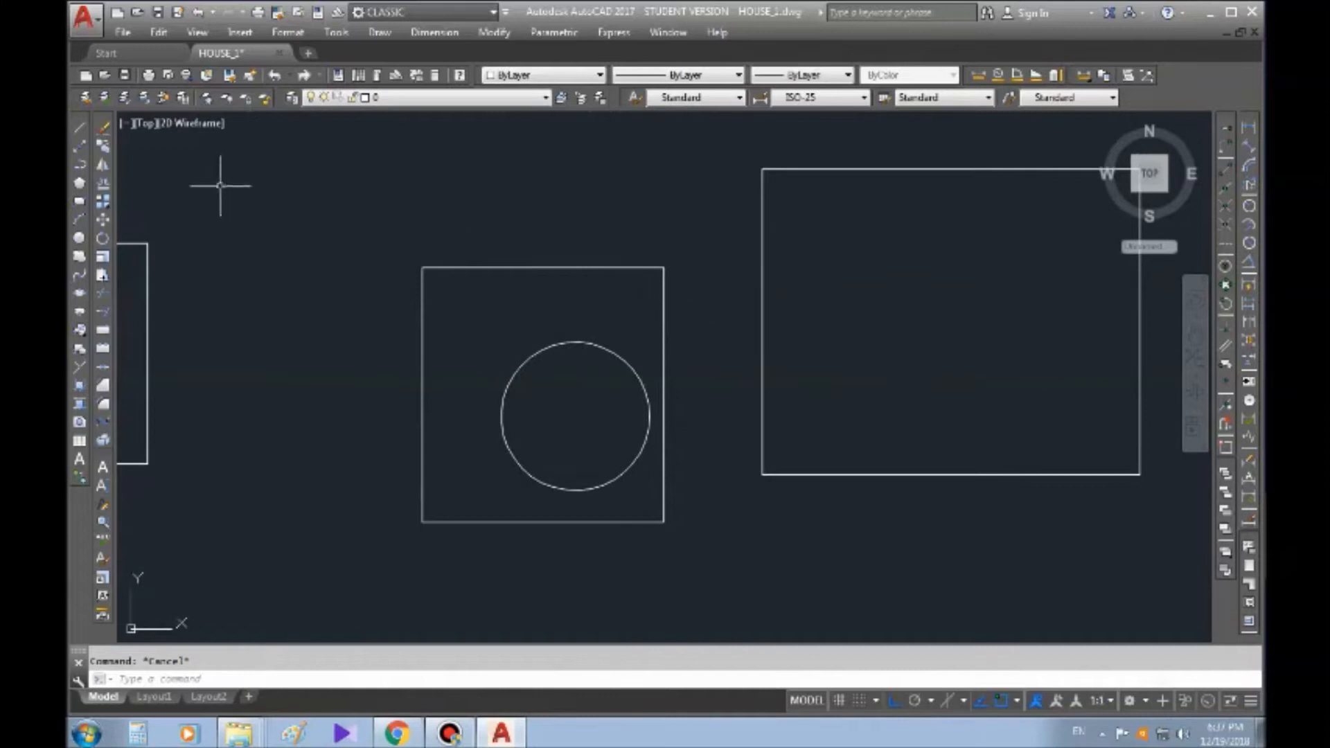
left_click(102, 134)
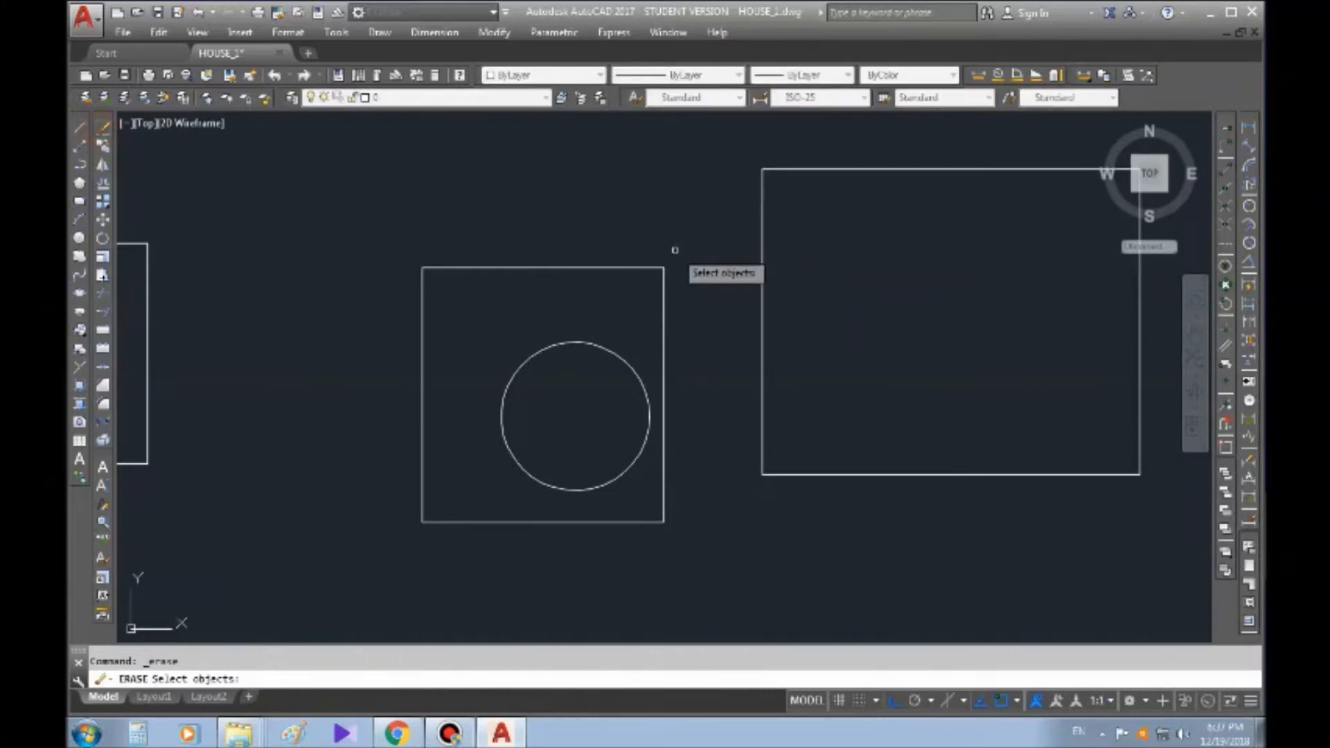
left_click(719, 246)
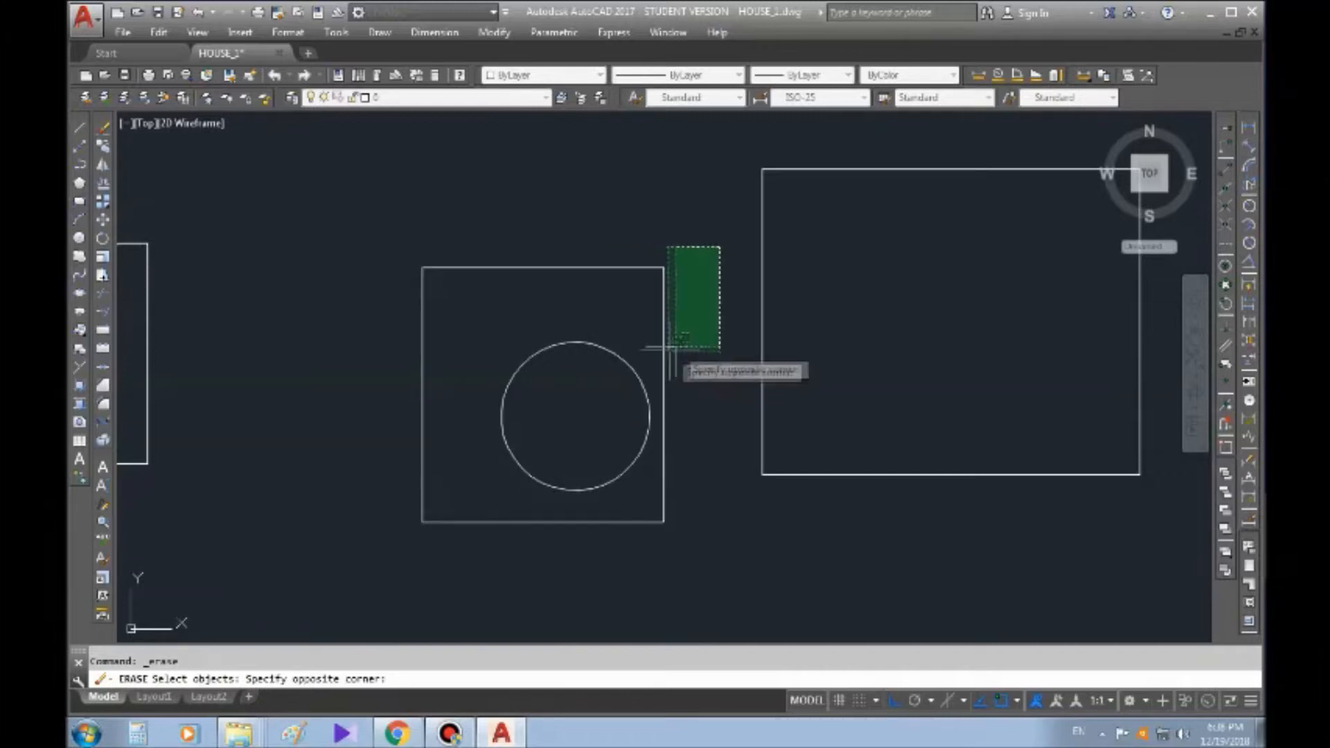
key("Escape")
left_click(714, 315)
key("Escape")
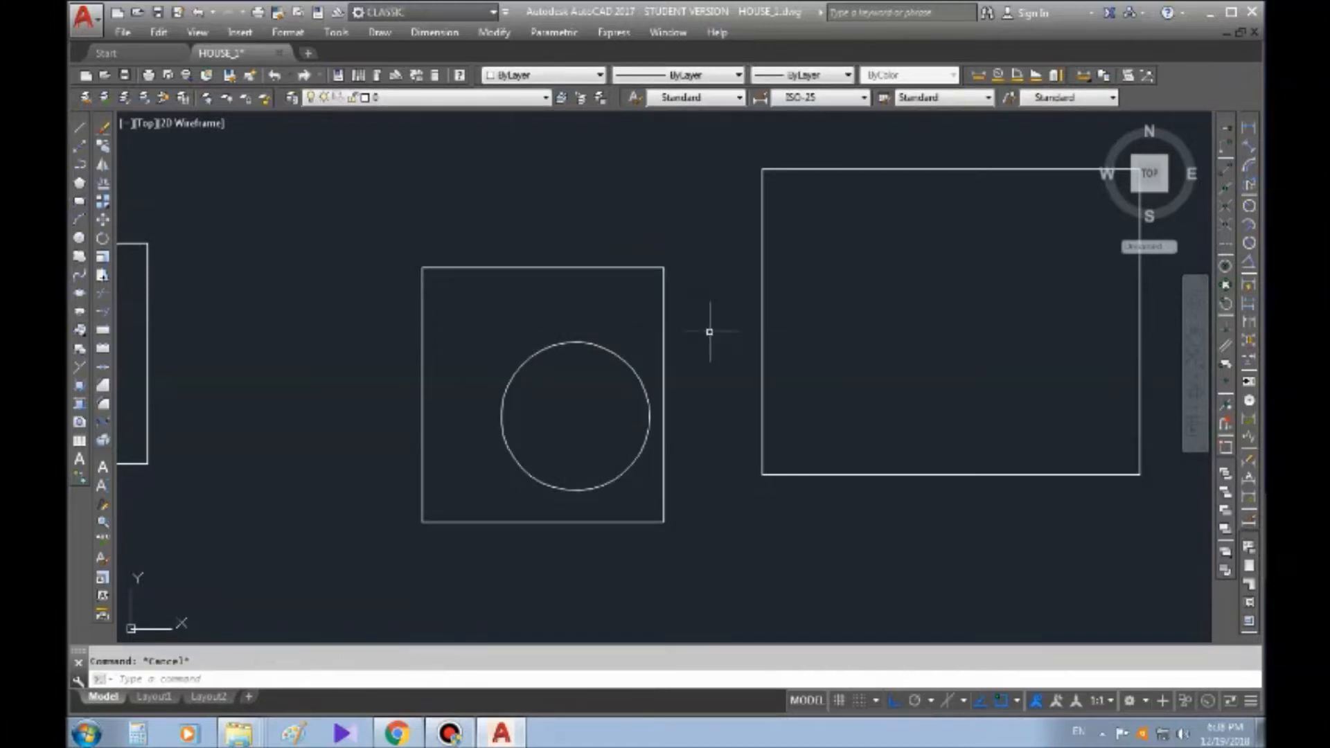
left_click(715, 321)
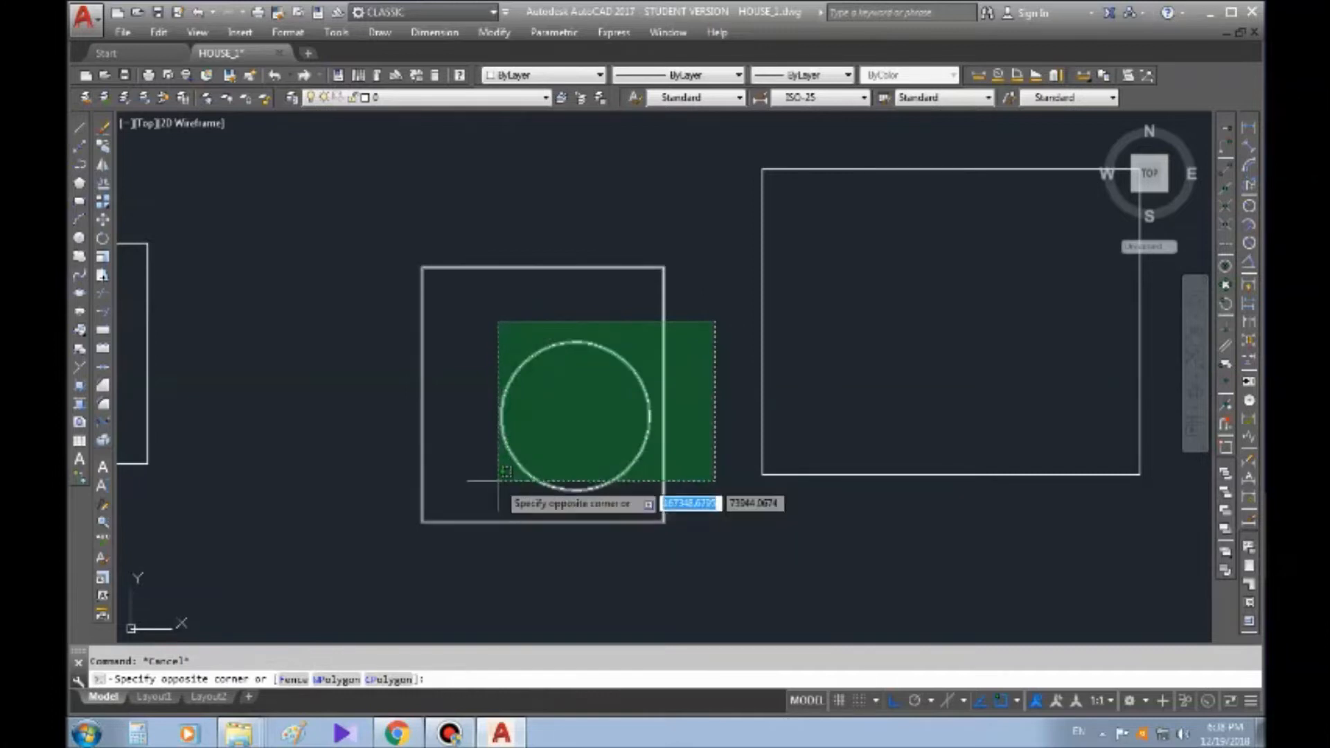
scroll(649, 419, "up", 2)
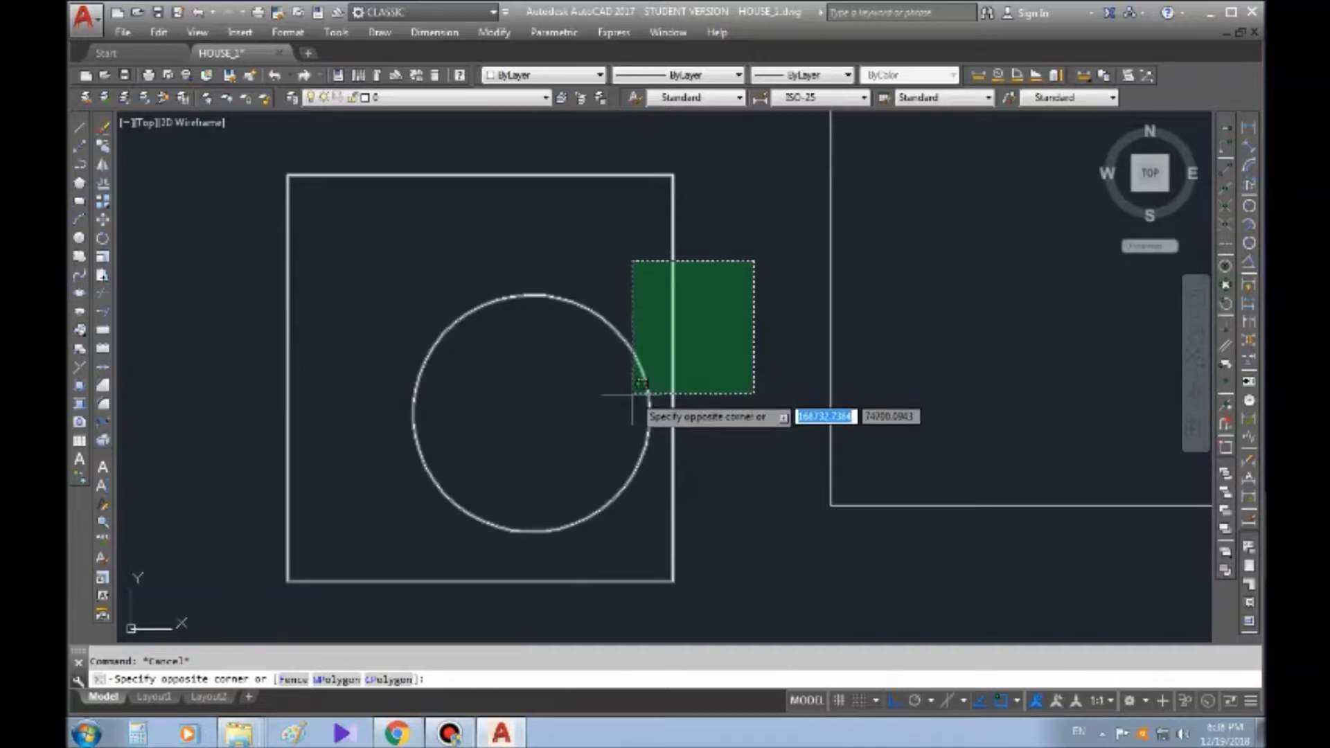
left_click(736, 332)
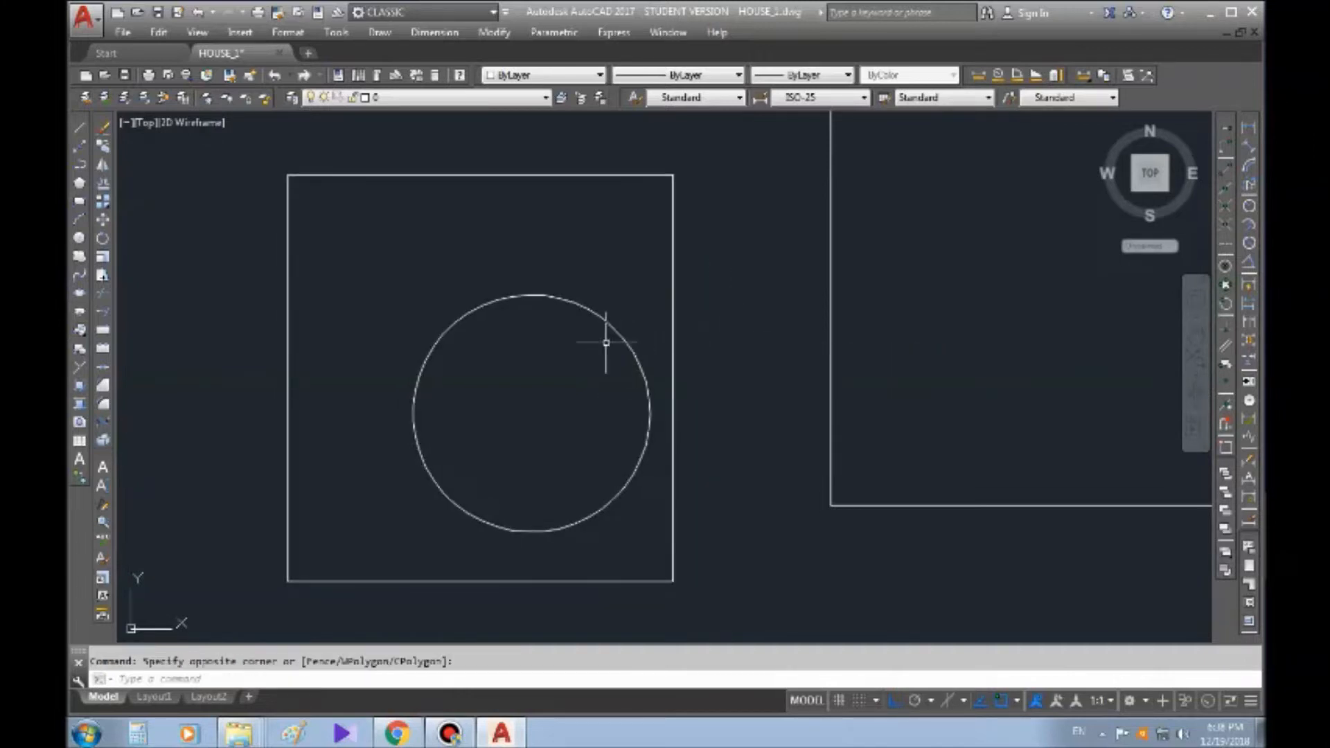
Select only the circle with an enclosing window that cuts across the surrounding rectangle, and clear the selection
left_click(353, 239)
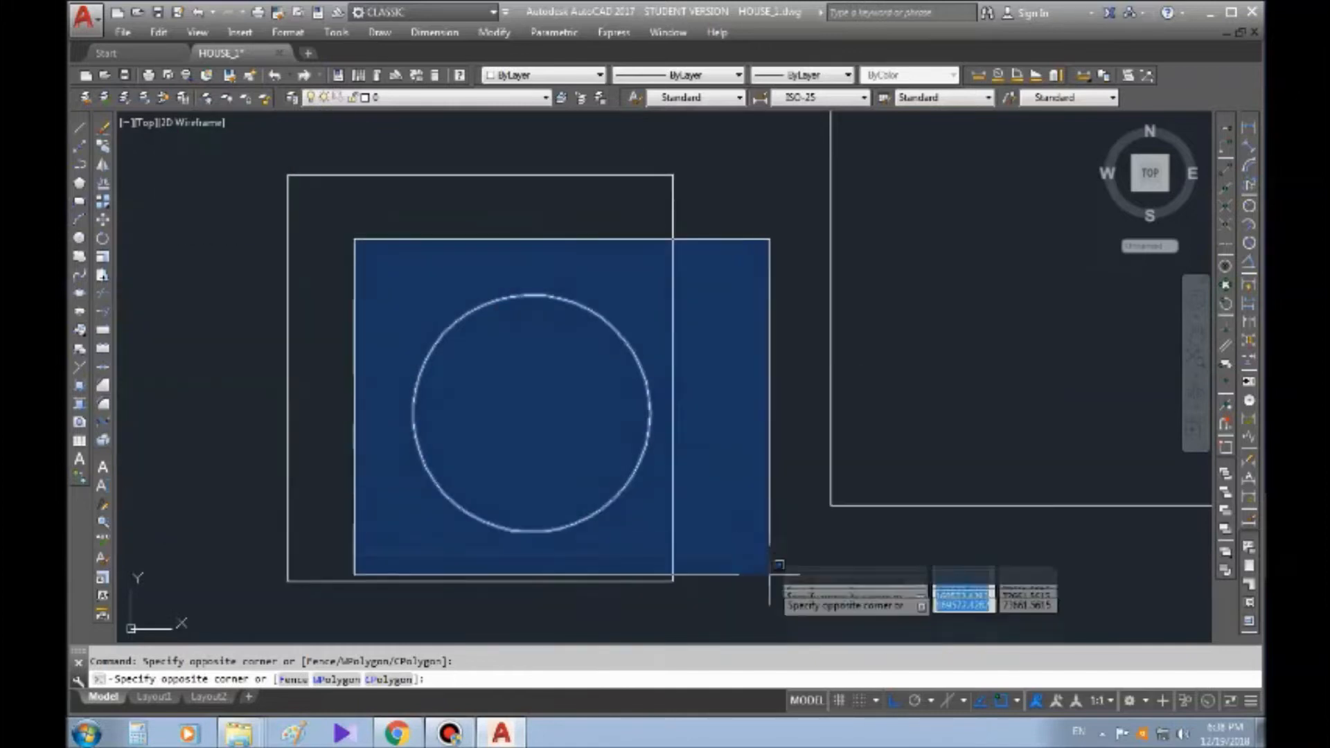
left_click(722, 608)
middle_click_drag(714, 448, 716, 397)
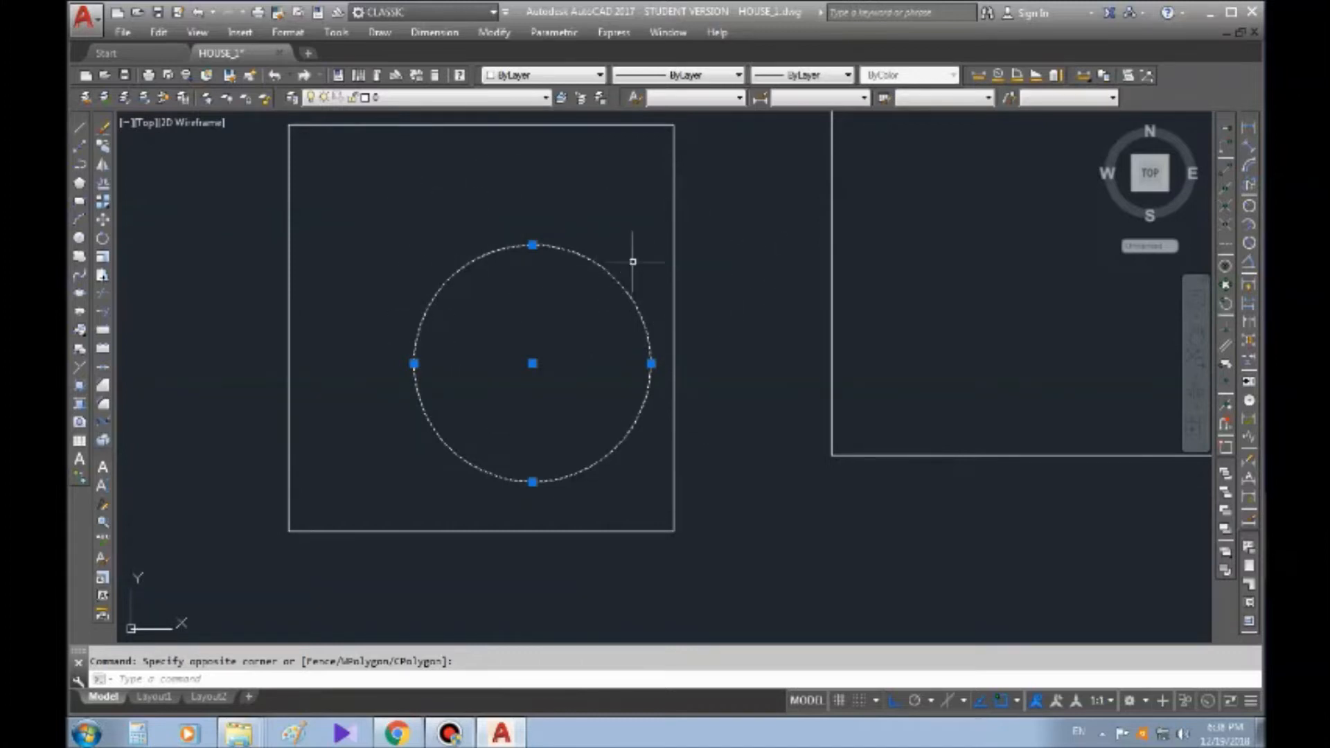
key("Escape")
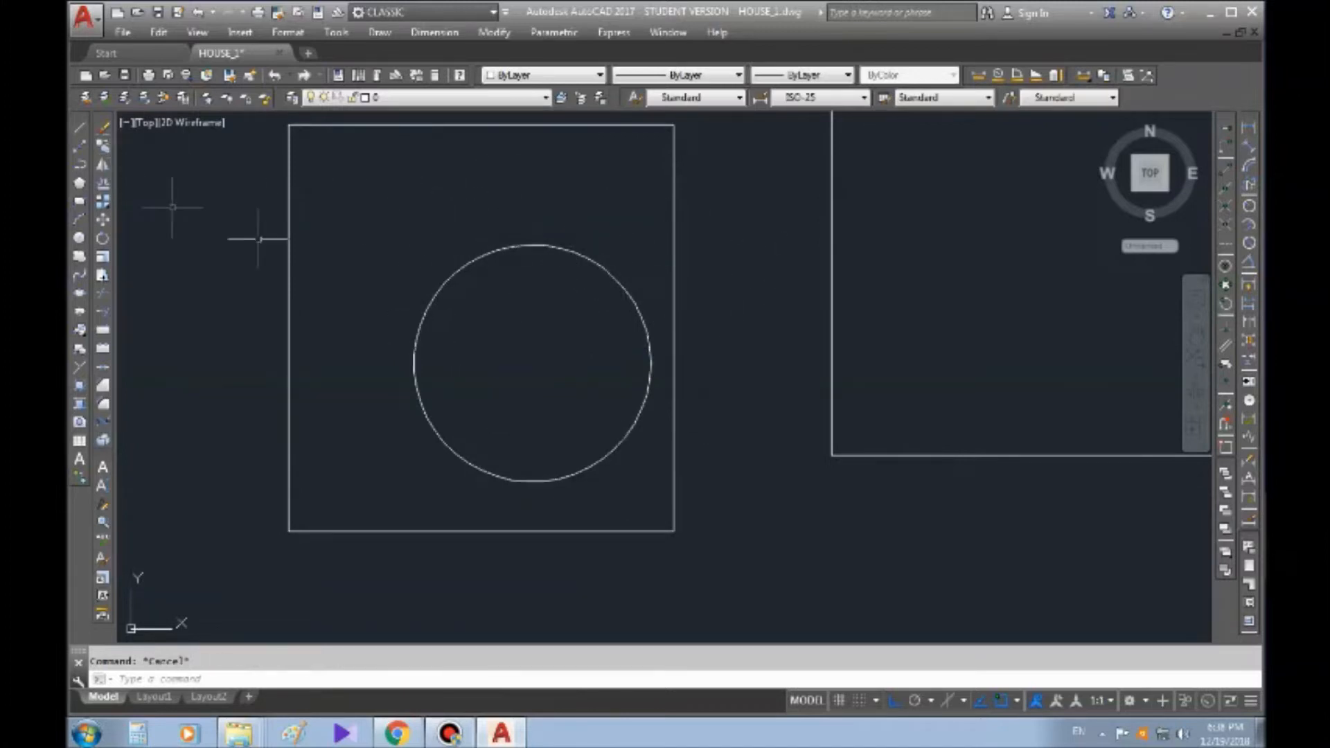
Select both the rectangle and its inner circle by enclosing them completely in a window, and clear the selection
middle_click_drag(374, 241, 369, 253)
left_click(256, 126)
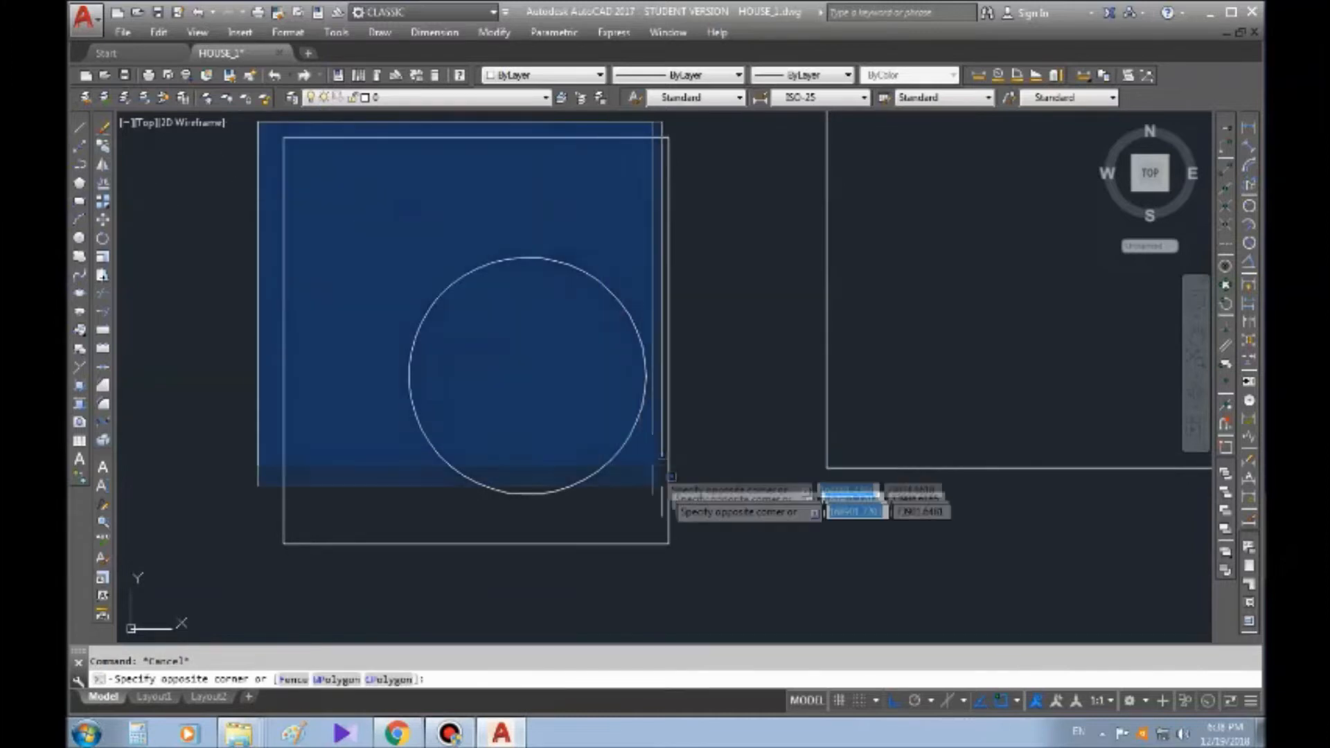
left_click(728, 579)
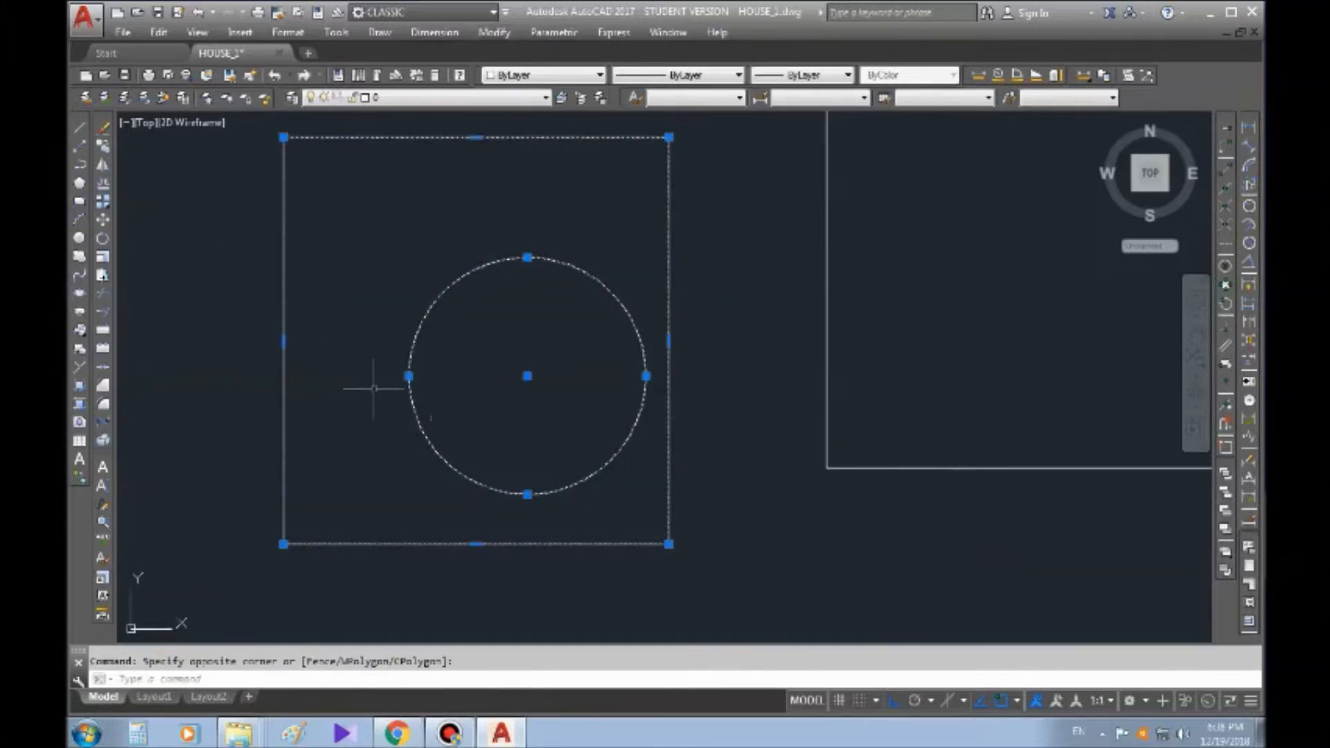
middle_click_drag(728, 366, 676, 381)
key("Escape")
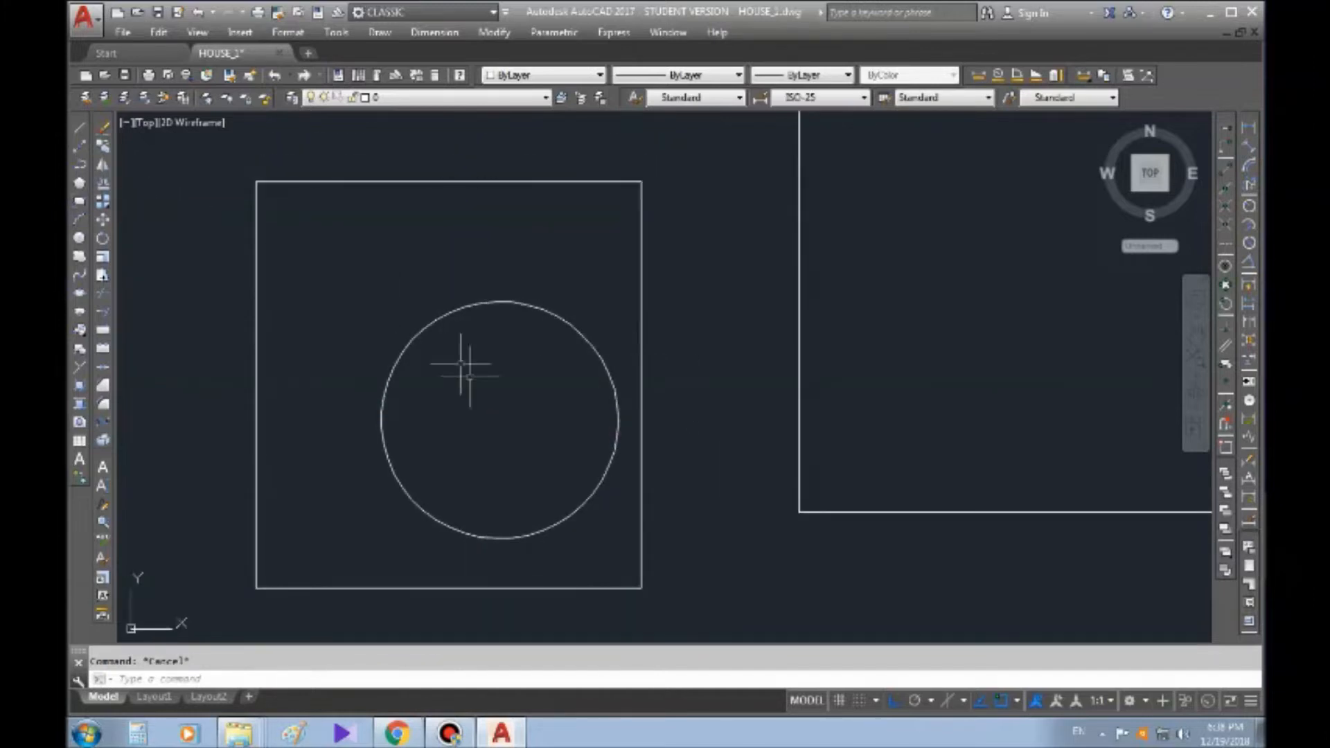
middle_click_drag(469, 376, 469, 340)
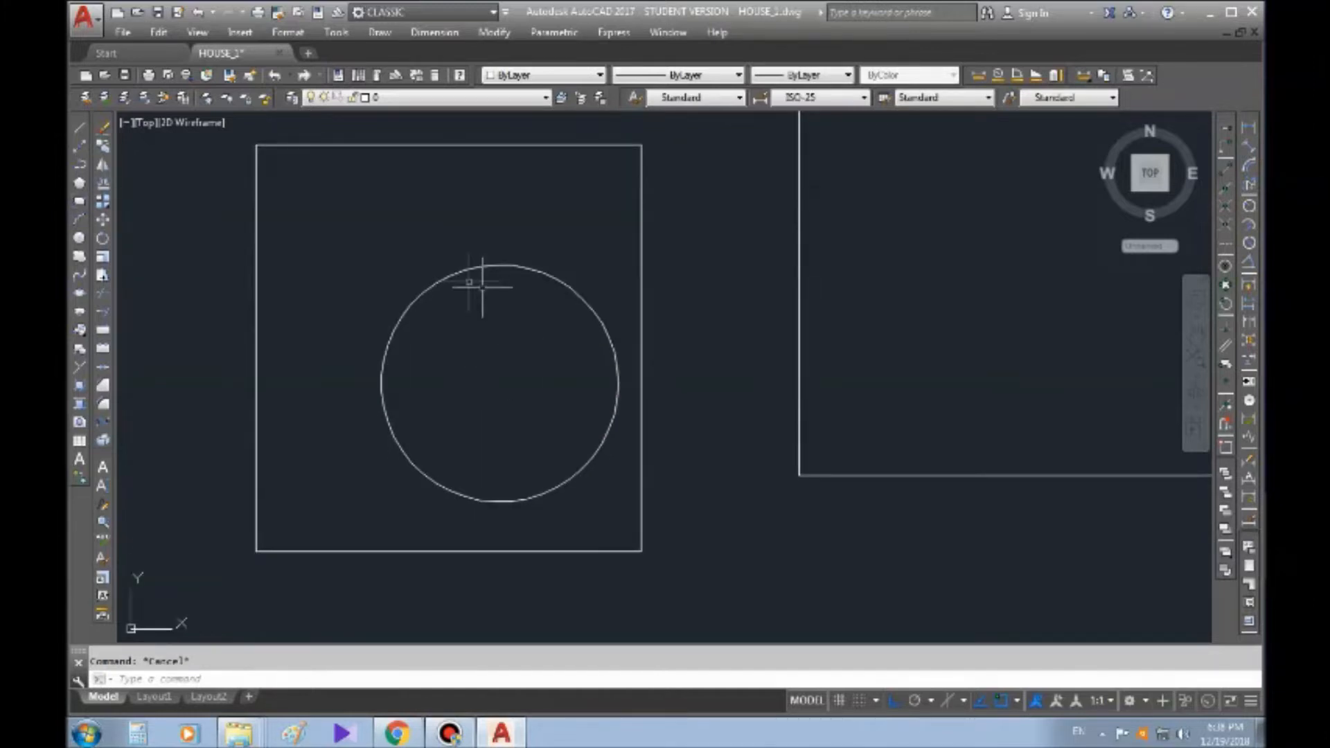
left_click(104, 129)
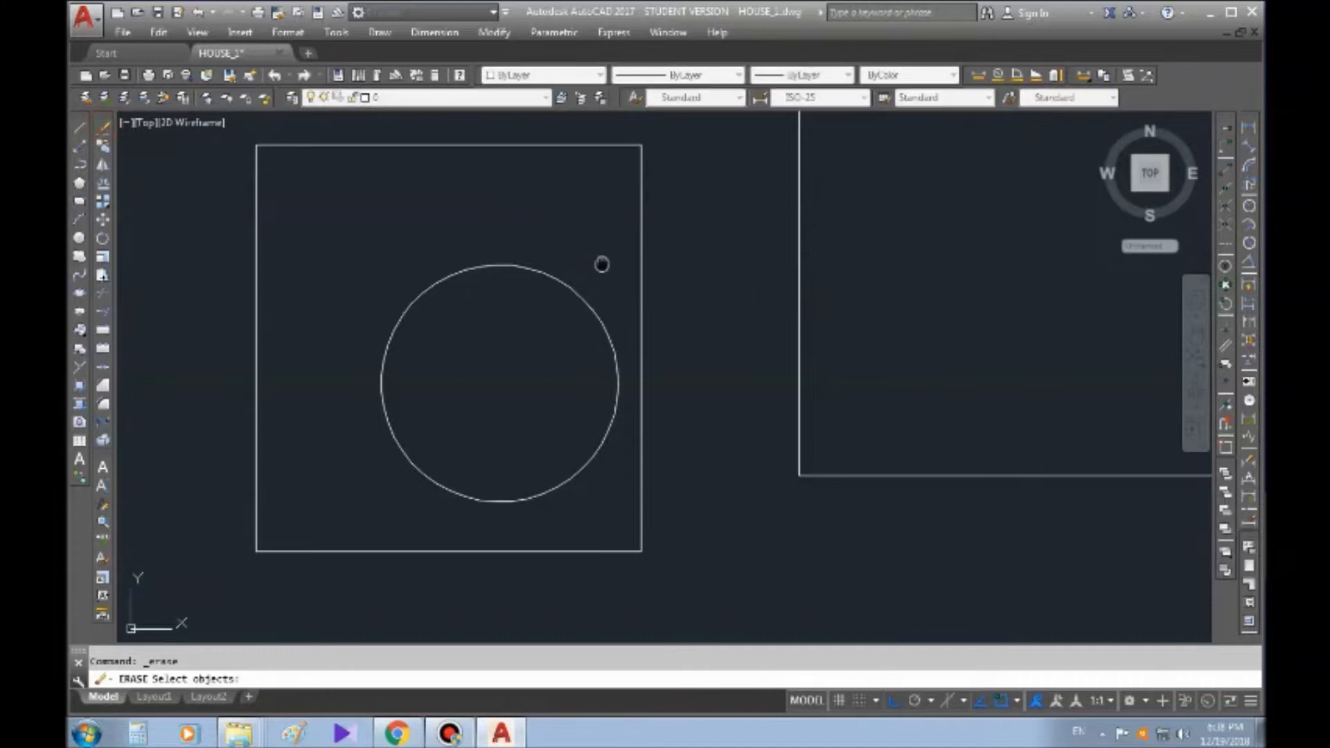
middle_click_drag(604, 261, 599, 232)
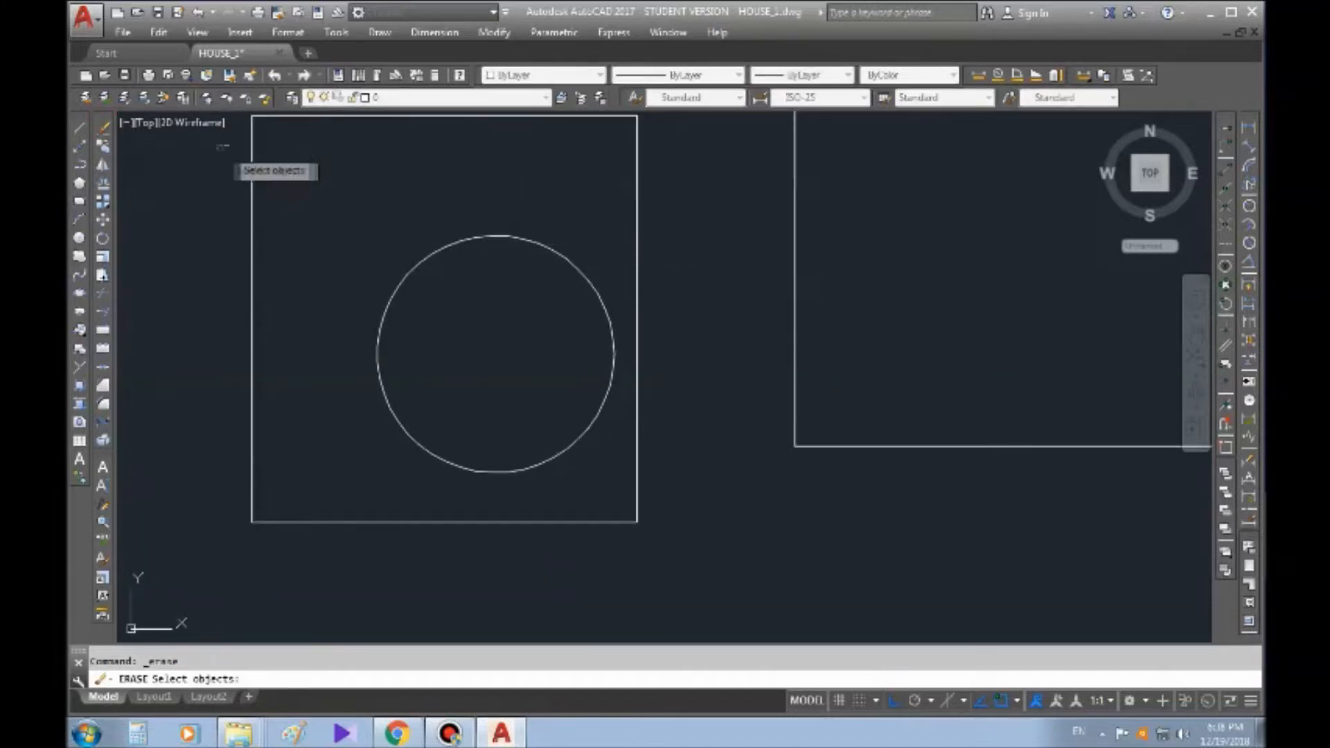
key("Escape")
Erase the middle rectangle and the circle inside it, picking both with one crossing selection
type("e")
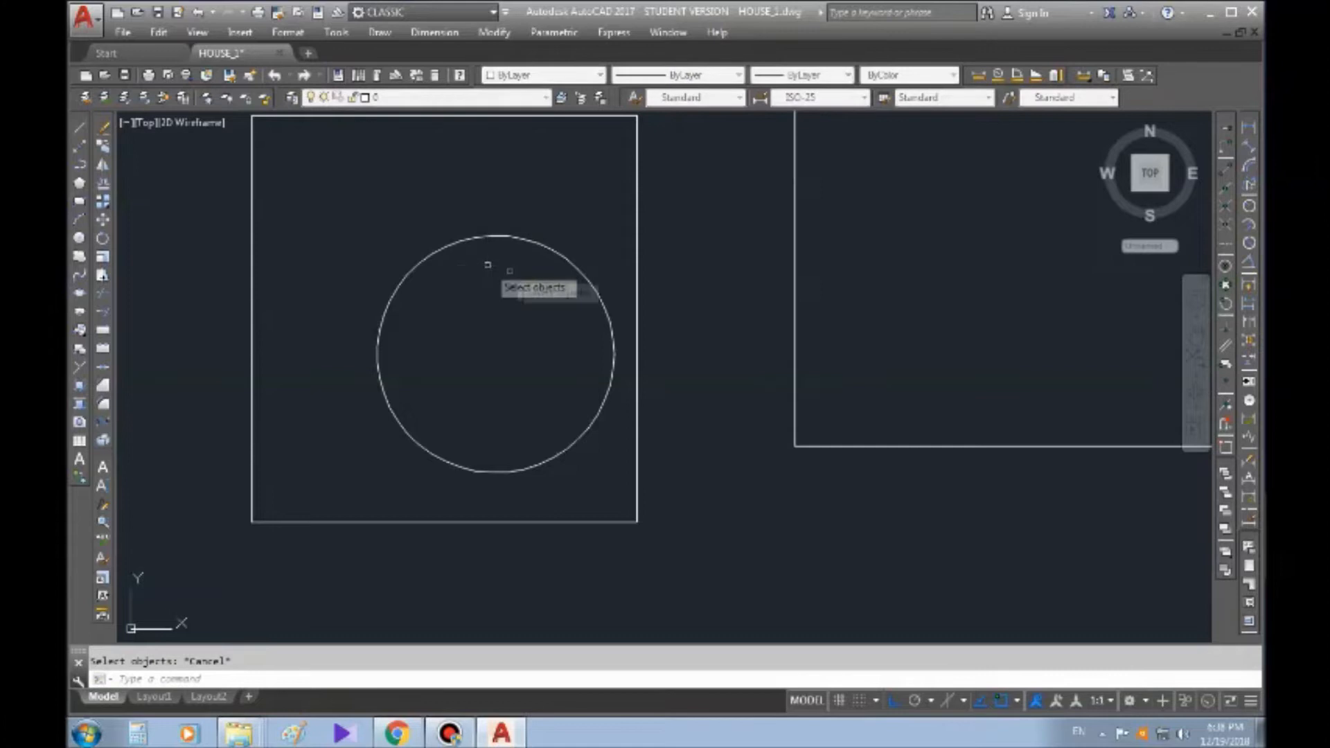
key("Return")
left_click(715, 239)
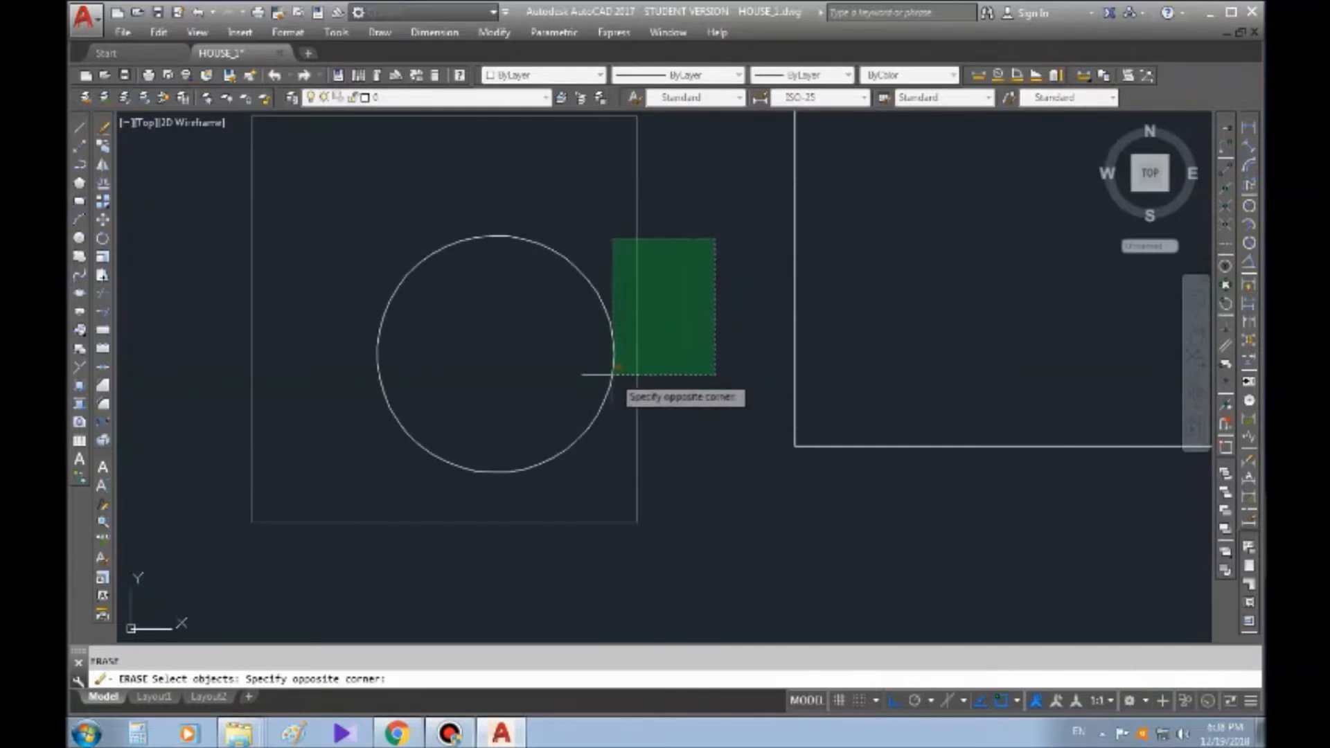
left_click(585, 354)
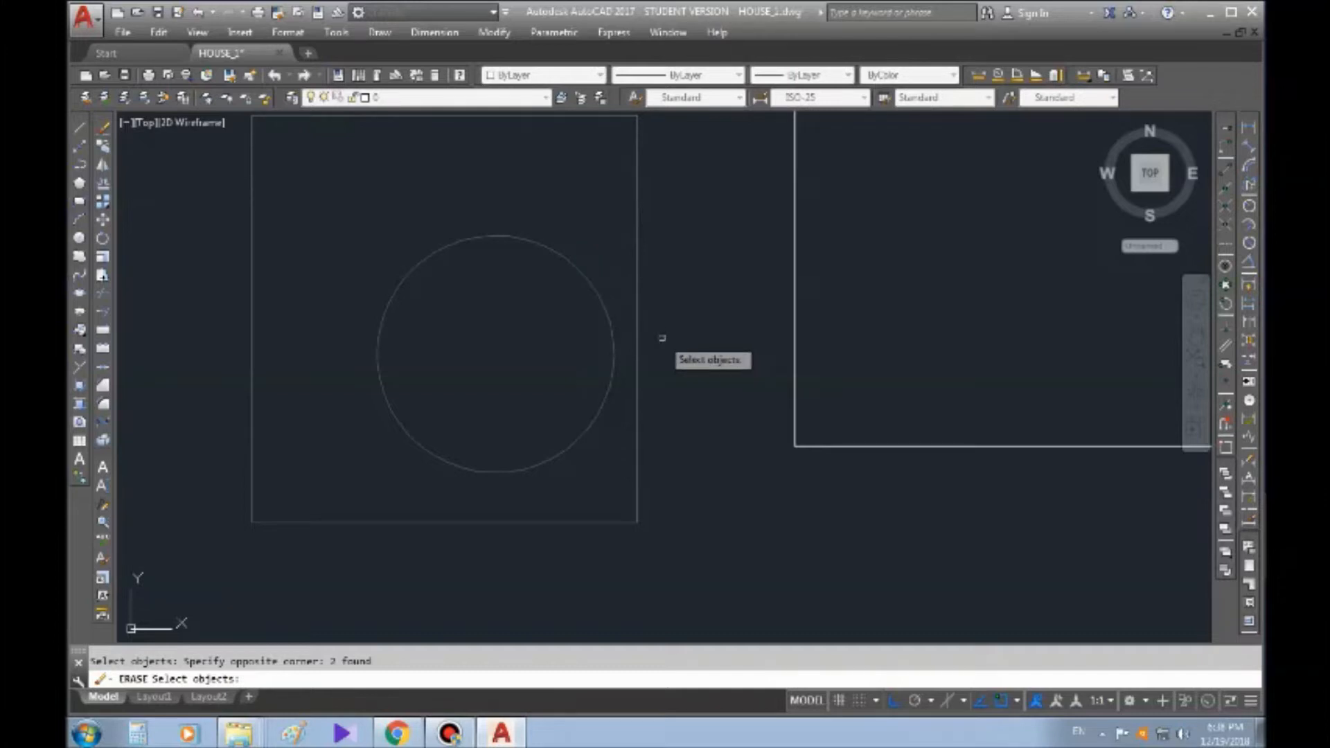
key("Return")
Copy the rightmost rectangle three times to form a horizontal row, using a base point inside it
scroll(651, 326, "down", 3)
middle_click_drag(622, 325, 686, 393)
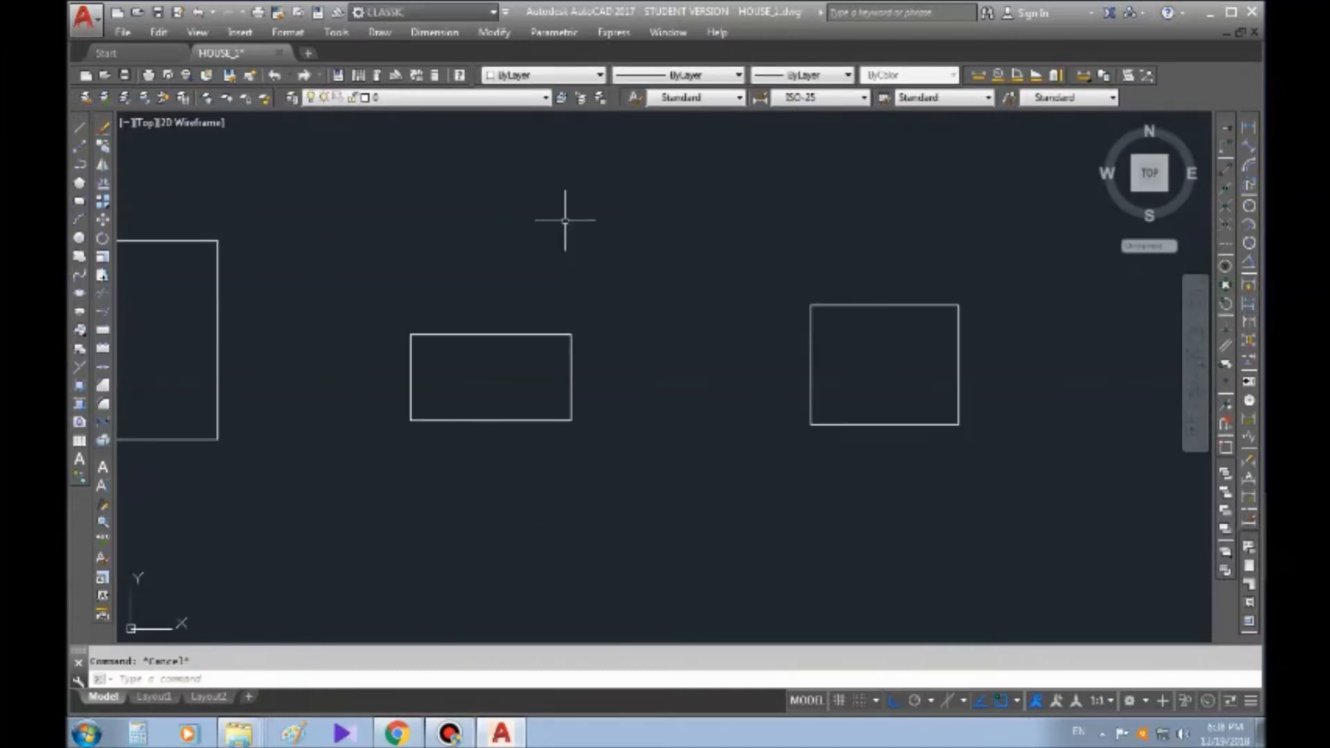
middle_click_drag(747, 437, 710, 379)
mouse_move(769, 265)
middle_mouse_down()
mouse_move(727, 250)
mouse_move(587, 291)
mouse_move(432, 313)
middle_mouse_up()
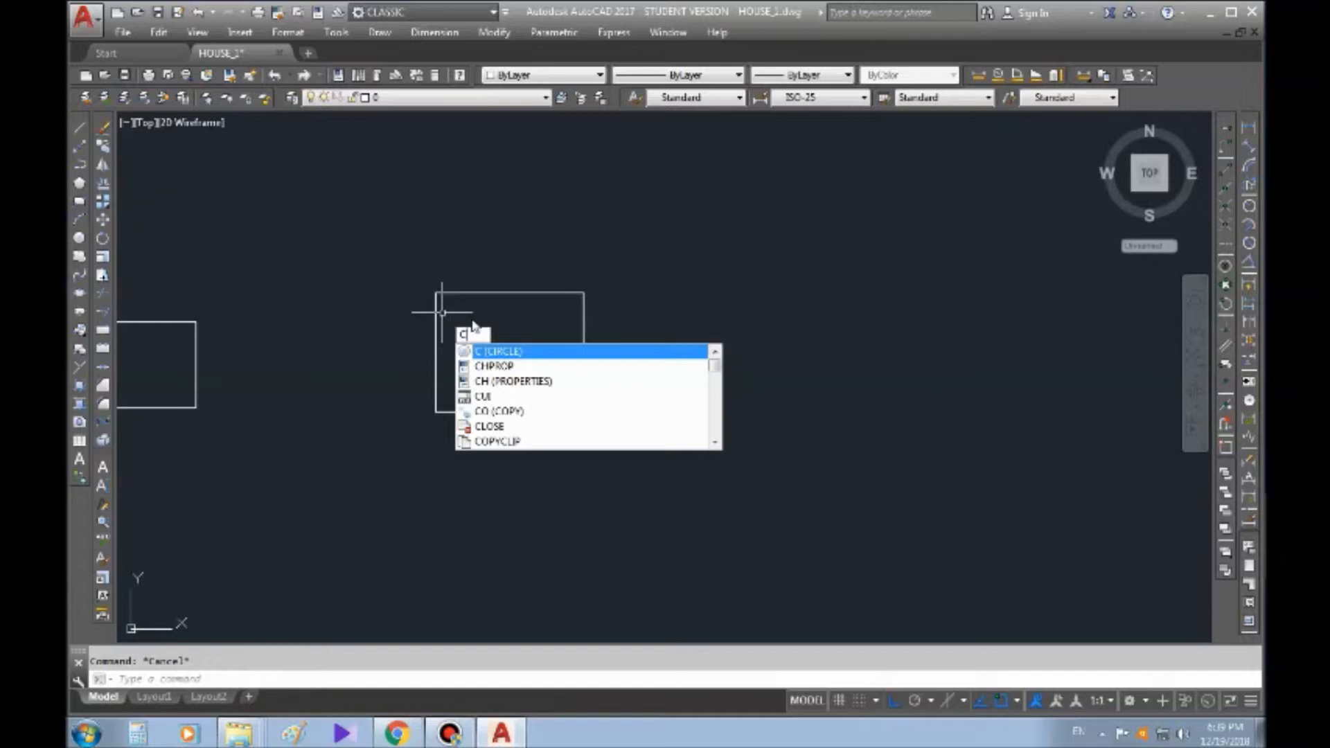
type("o")
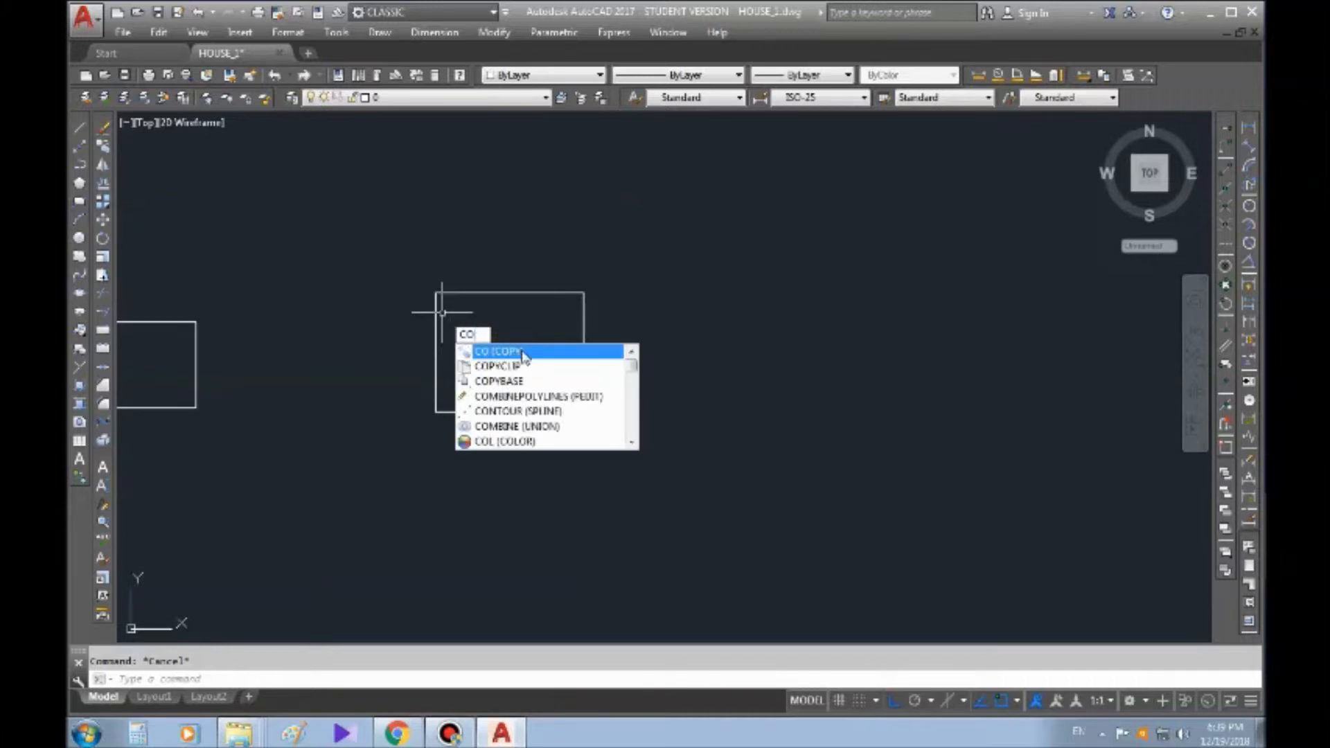
key("Escape")
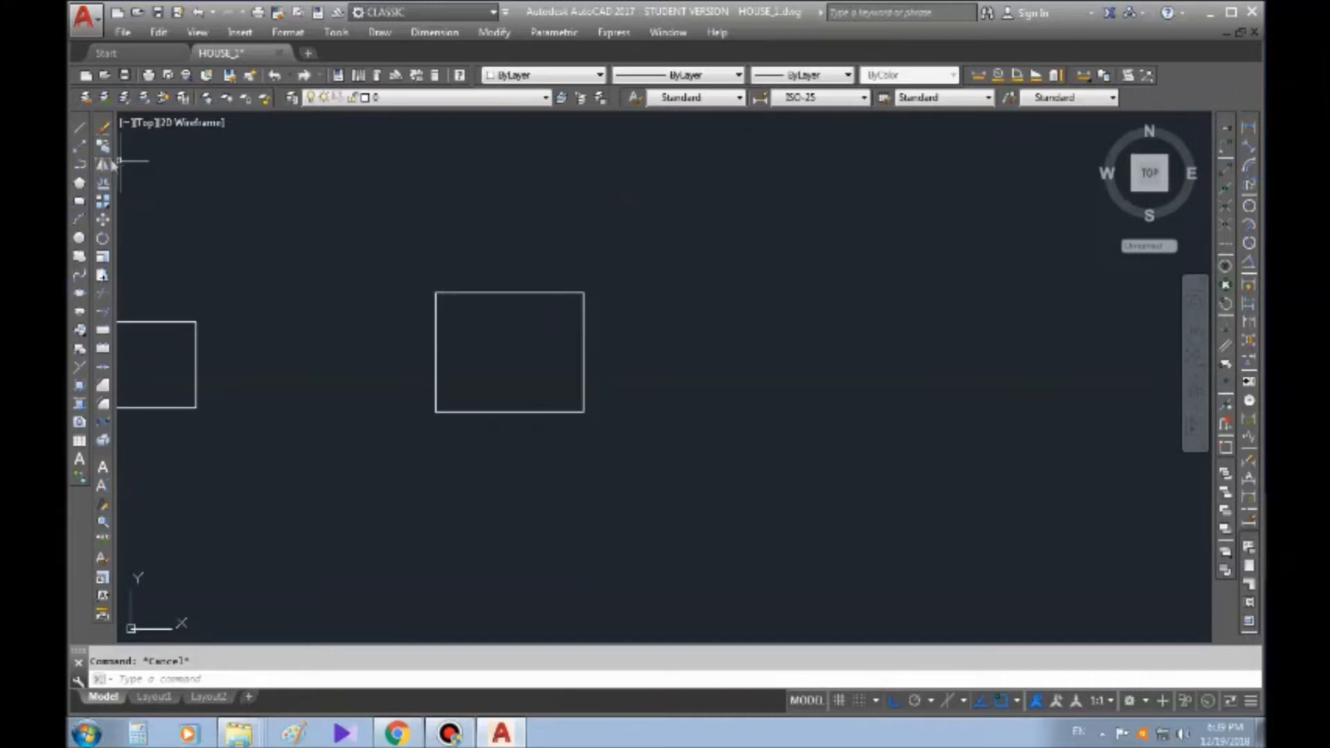
left_click(103, 146)
left_click(658, 282)
left_click(572, 306)
key("Return")
left_click(488, 329)
left_click(664, 330)
left_click(831, 330)
left_click(1003, 340)
key("Escape")
middle_click_drag(987, 340, 774, 312)
key("Escape")
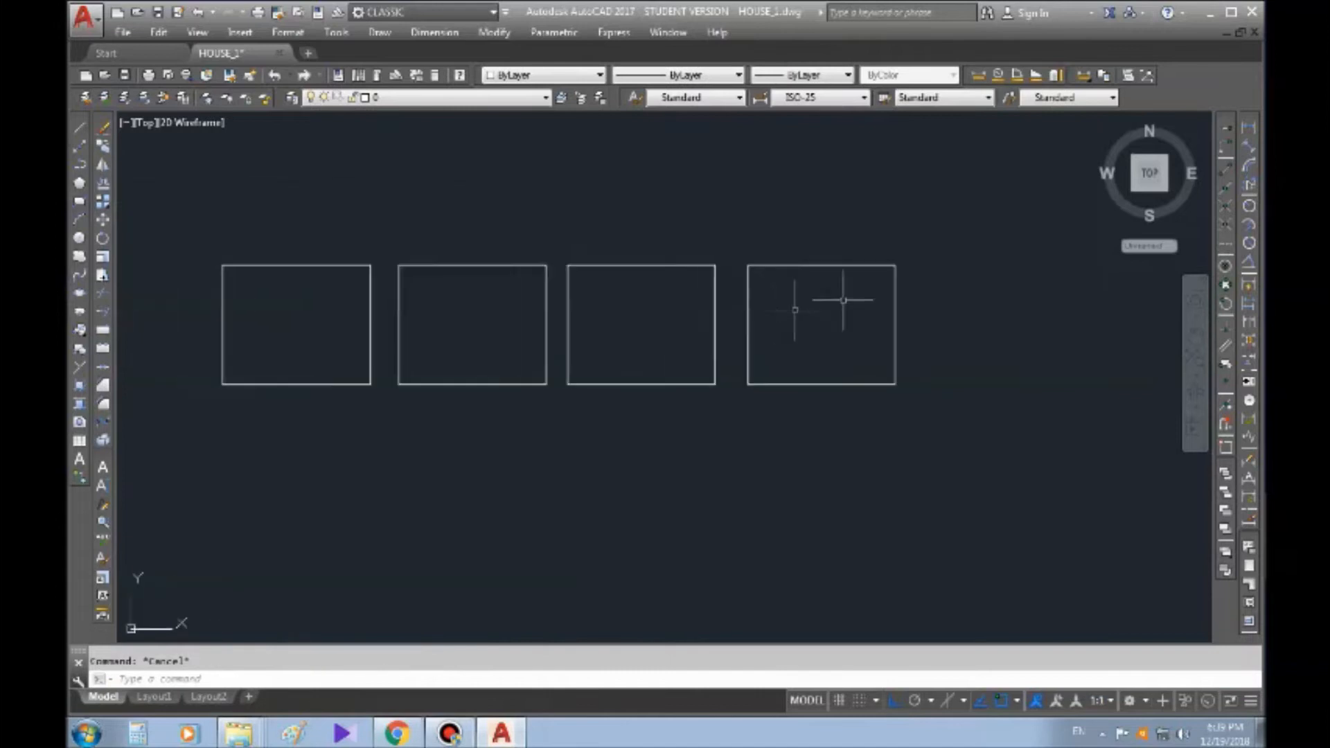
Delete the red hatch filling the T-shaped wall between the living room and the bedroom in the furnished floor plan
middle_click_drag(738, 395, 796, 264)
middle_click_drag(552, 195, 498, 293)
scroll(761, 335, "down", 8)
middle_click_drag(559, 332, 714, 238)
scroll(714, 238, "down", 2)
middle_click_drag(353, 317, 419, 288)
scroll(450, 263, "up", 6)
middle_click_drag(437, 442, 407, 379)
scroll(408, 379, "up", 4)
scroll(419, 379, "down", 4)
scroll(434, 412, "up", 2)
mouse_move(455, 277)
middle_mouse_down()
mouse_move(434, 412)
mouse_move(463, 383)
mouse_move(273, 382)
middle_mouse_up()
scroll(273, 382, "down", 4)
mouse_move(749, 327)
middle_mouse_down()
mouse_move(748, 355)
mouse_move(773, 349)
middle_mouse_up()
scroll(266, 401, "up", 2)
middle_click_drag(231, 353, 436, 282)
scroll(421, 285, "up", 4)
scroll(378, 296, "up", 4)
left_click(289, 240)
key("Escape")
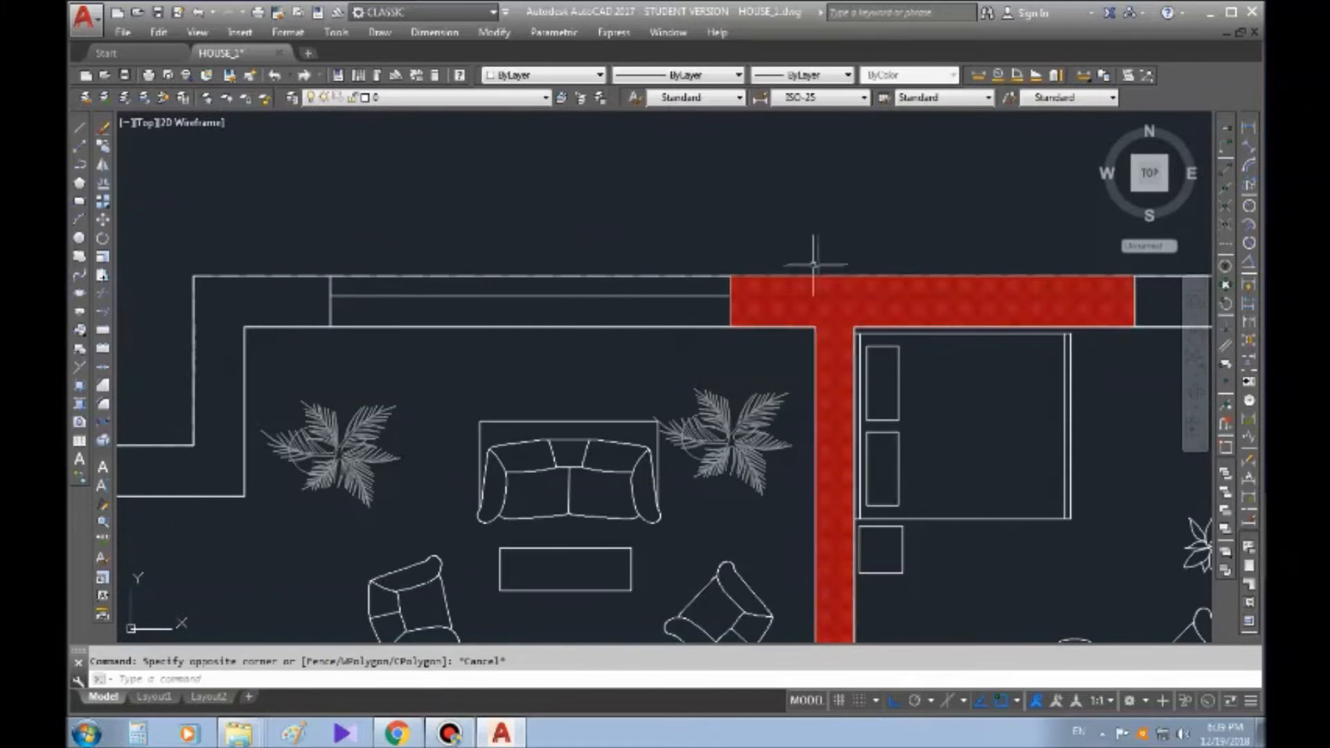
left_click(821, 291)
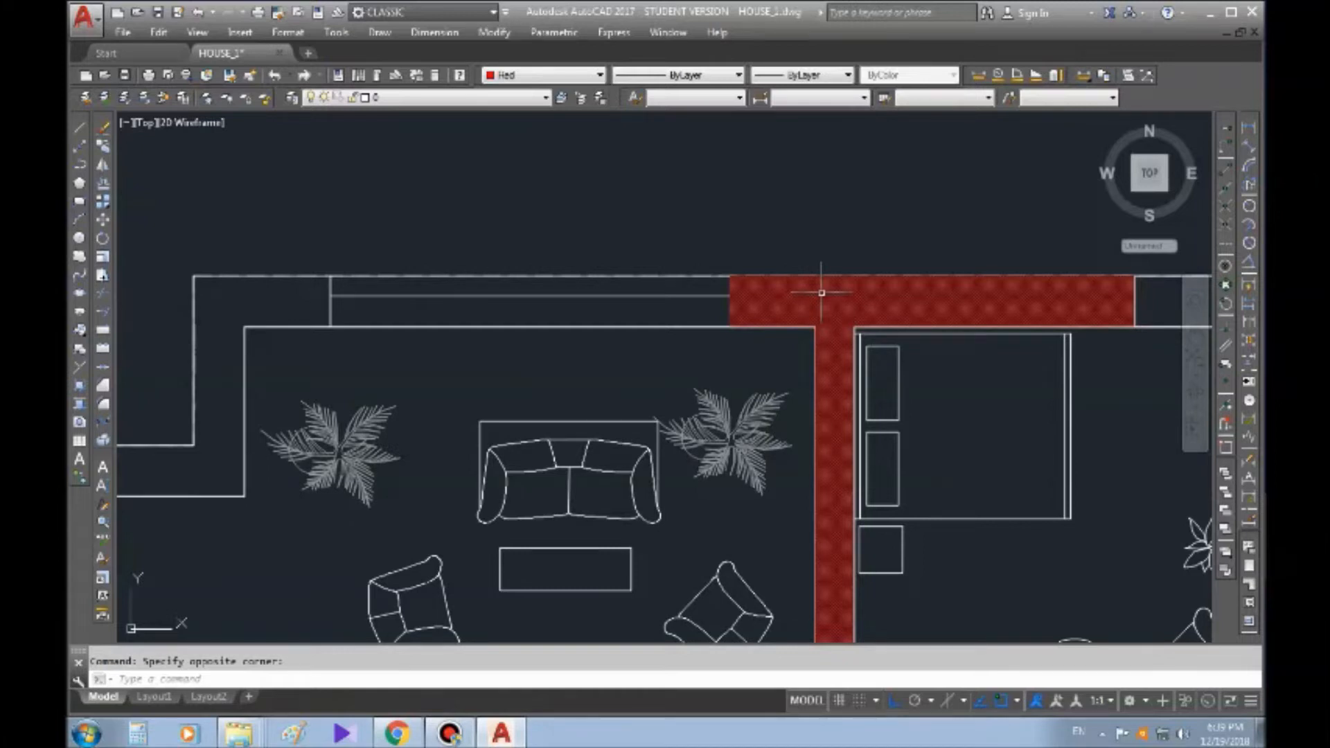
key("Delete")
Move the right end line of the living room's upper-wall window leftward with its middle grip, shortening the window to about 907
middle_click_drag(691, 288, 607, 251)
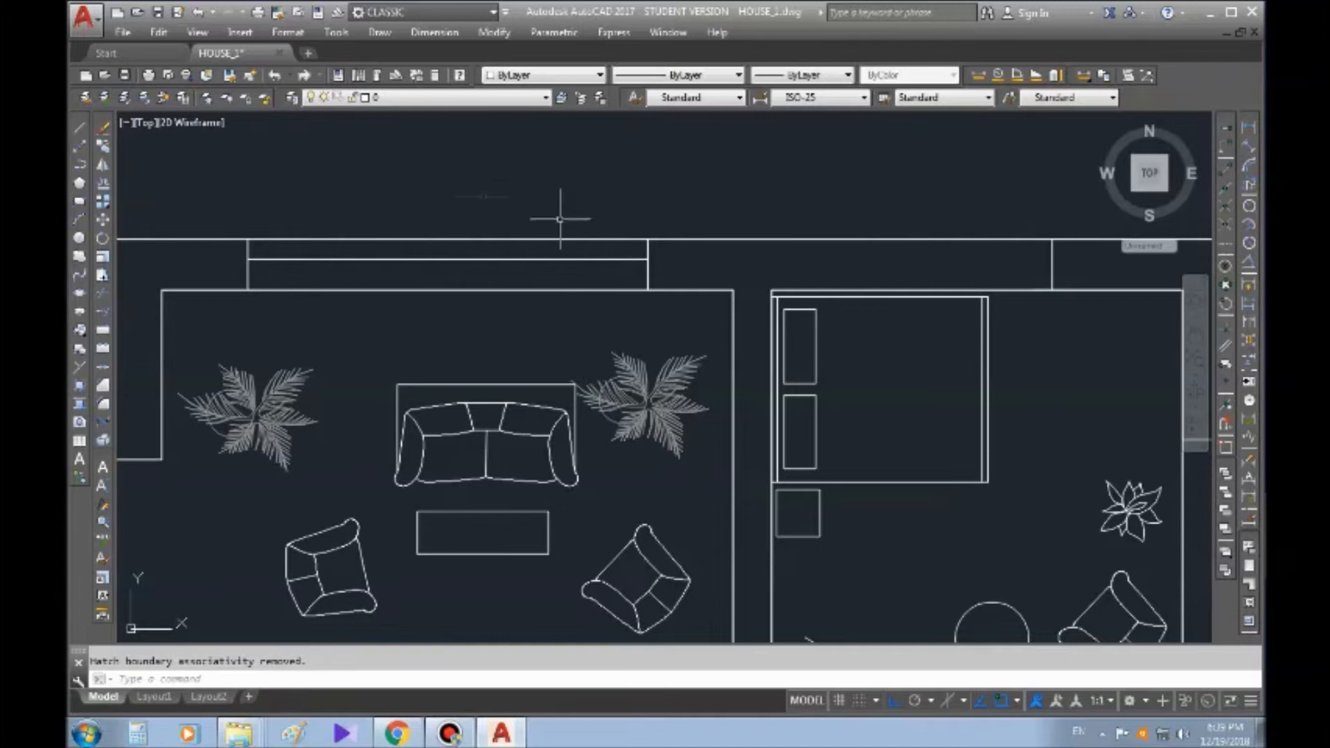
left_click(684, 282)
left_click(595, 265)
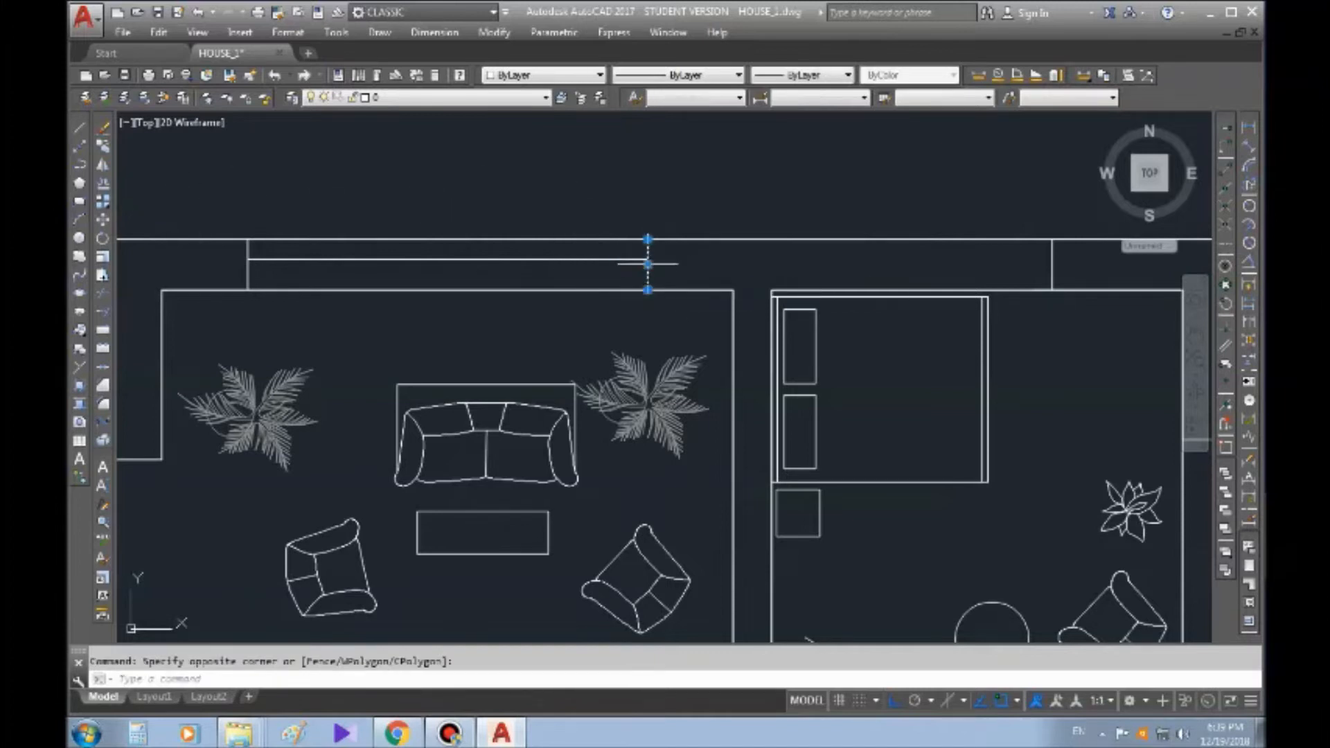
left_click(648, 264)
key("Escape")
Stretch the right end of the window's horizontal glass line back to the relocated end line
left_click(587, 301)
left_click(382, 253)
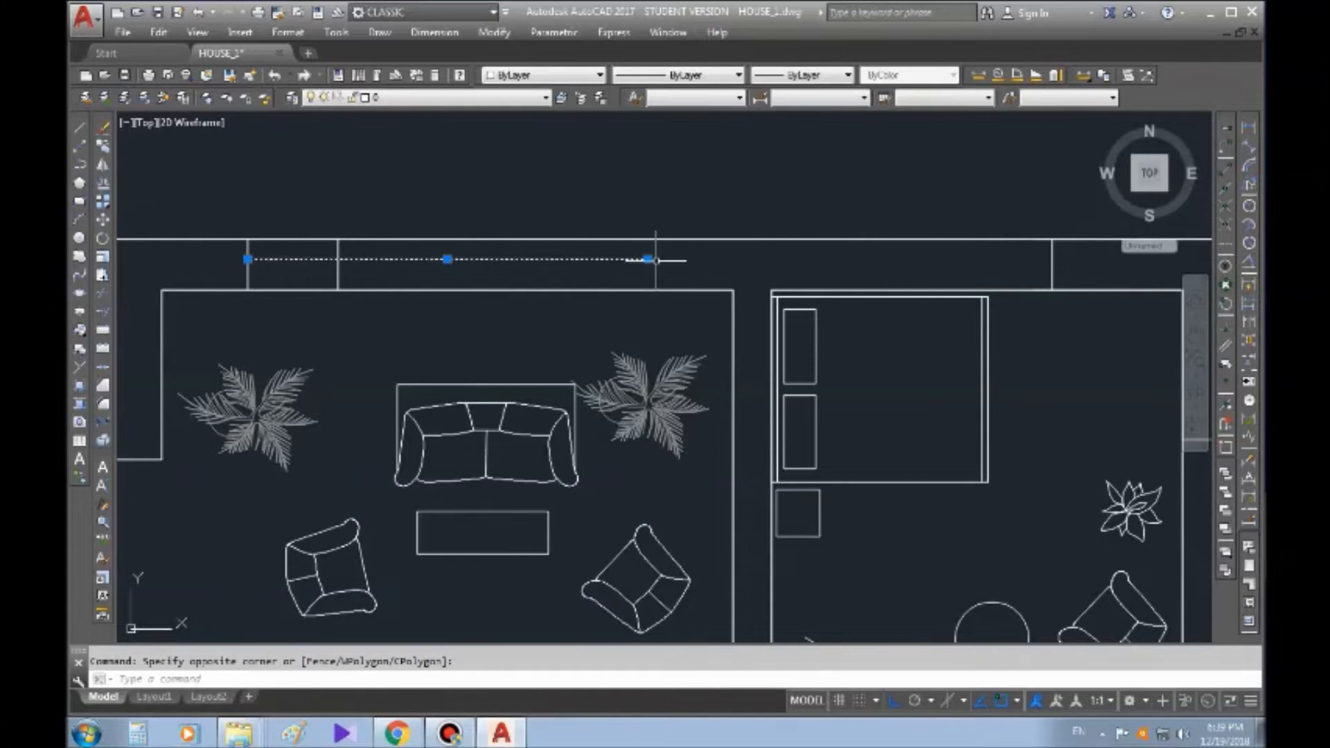
left_click(649, 260)
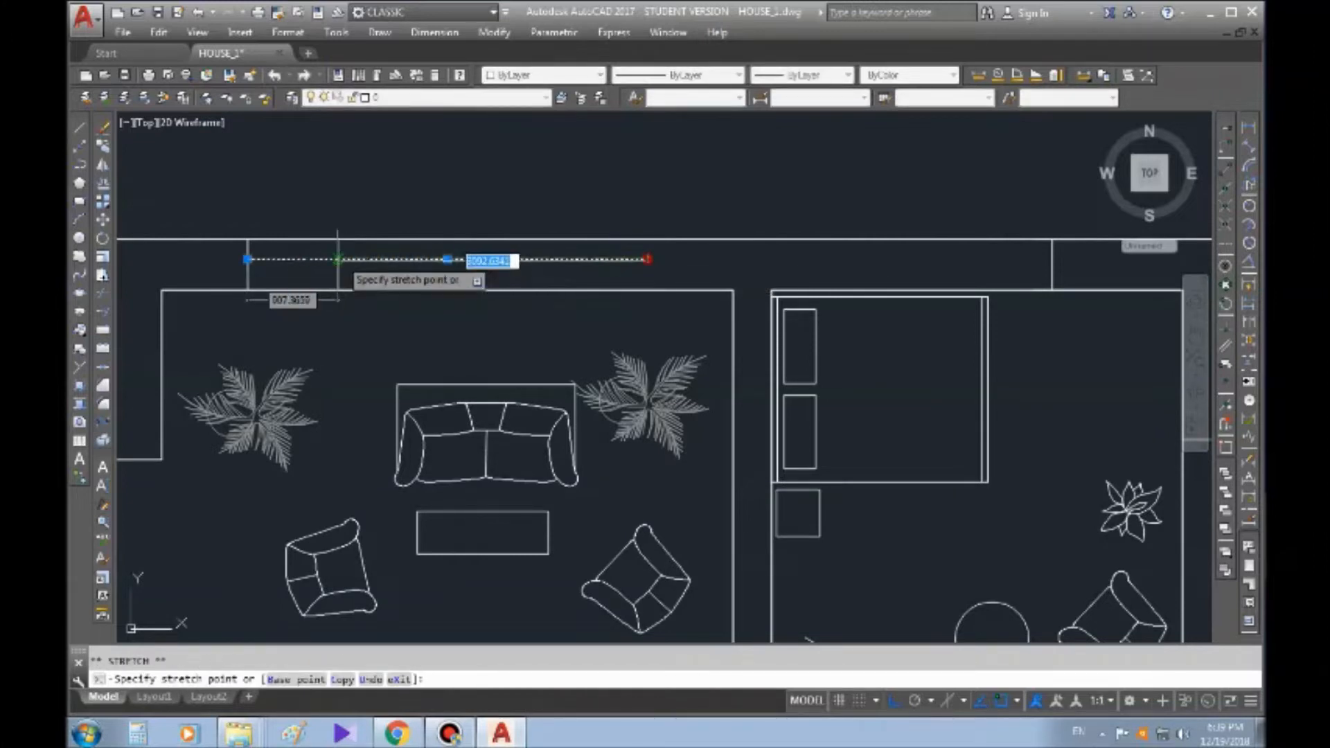
key("Escape")
Draw a vertical construction line through the right edge of the shortened window
scroll(378, 233, "up", 3)
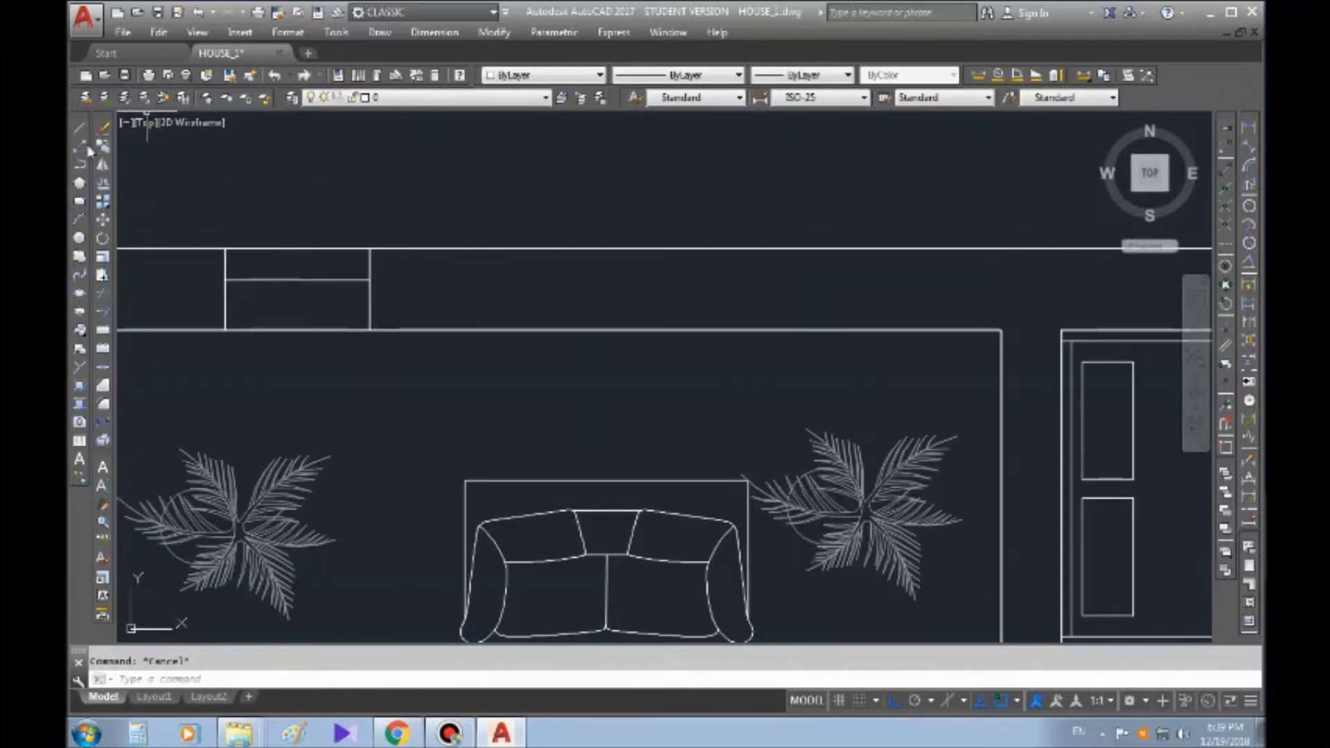
left_click(80, 146)
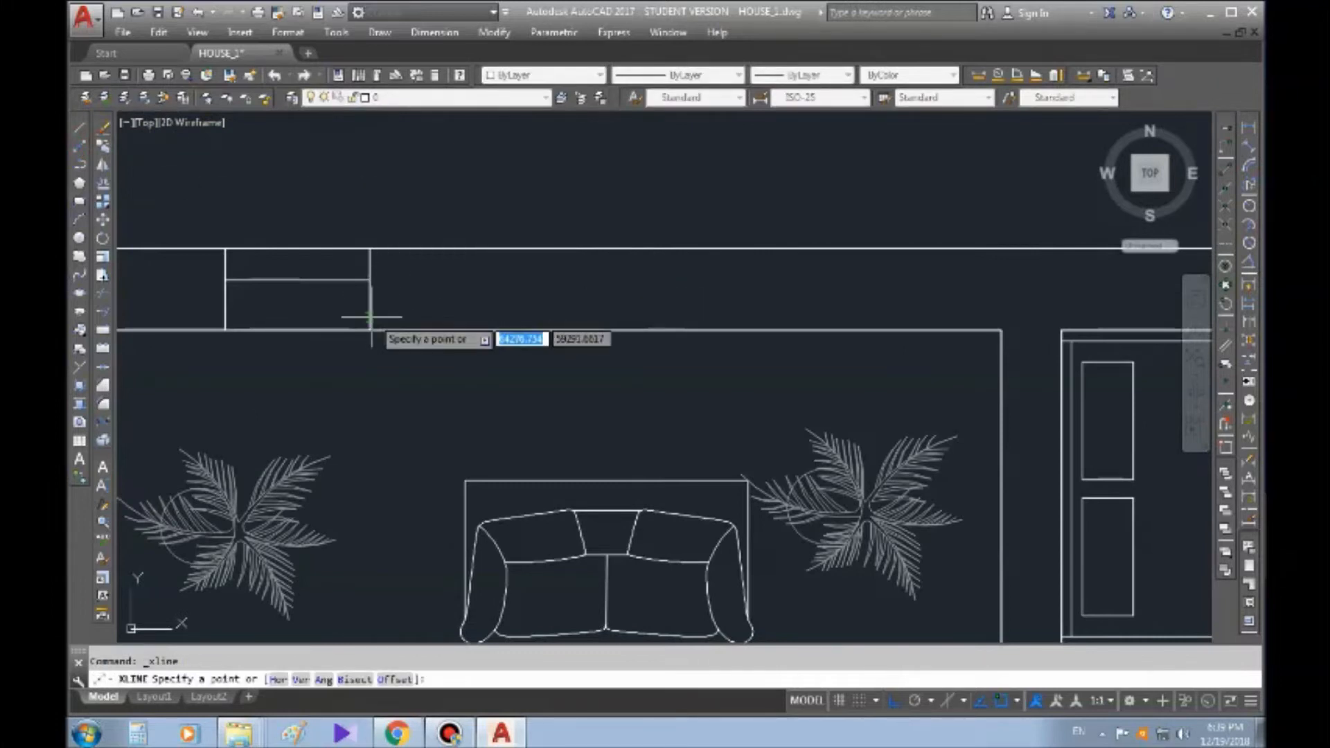
left_click(372, 317)
left_click(372, 188)
key("Escape")
Copy the vertical construction line 500 to the right
left_click(103, 147)
left_click(389, 201)
left_click(305, 213)
key("Return")
left_click(371, 208)
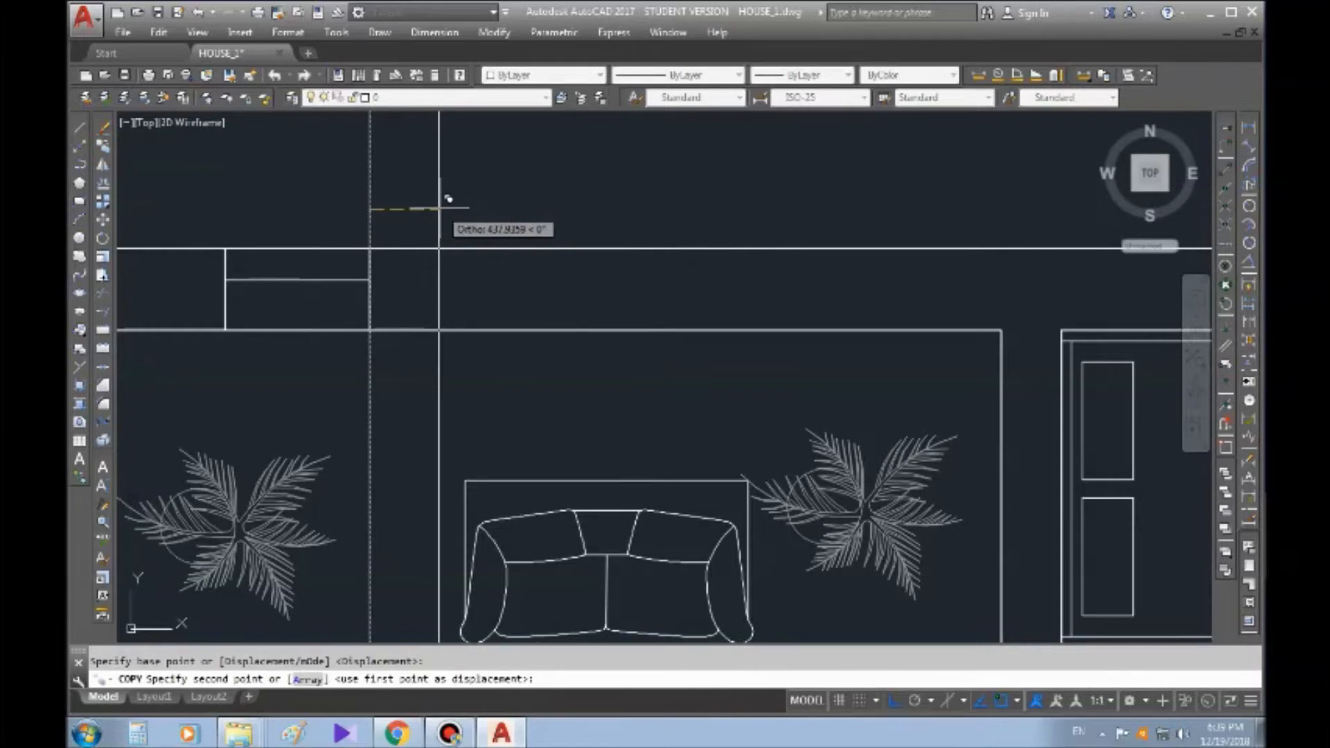
type("500")
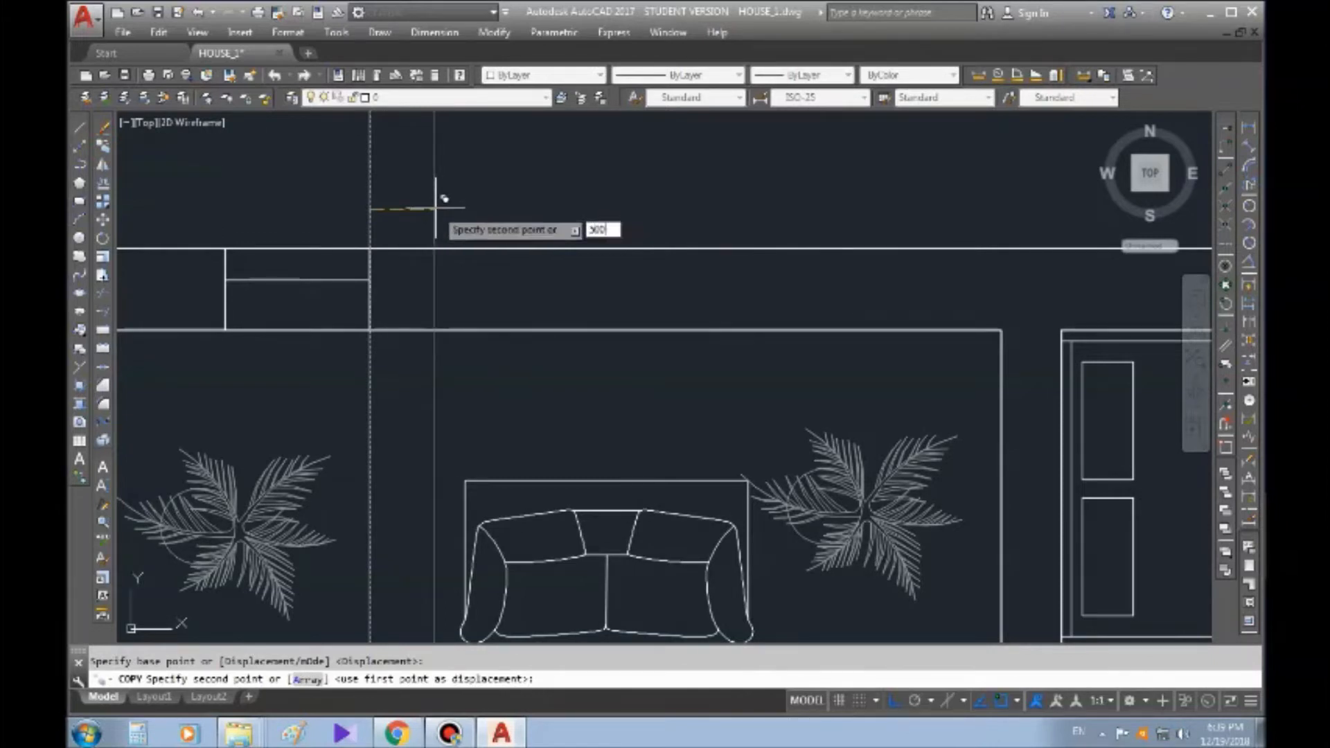
key("Return")
key("Escape")
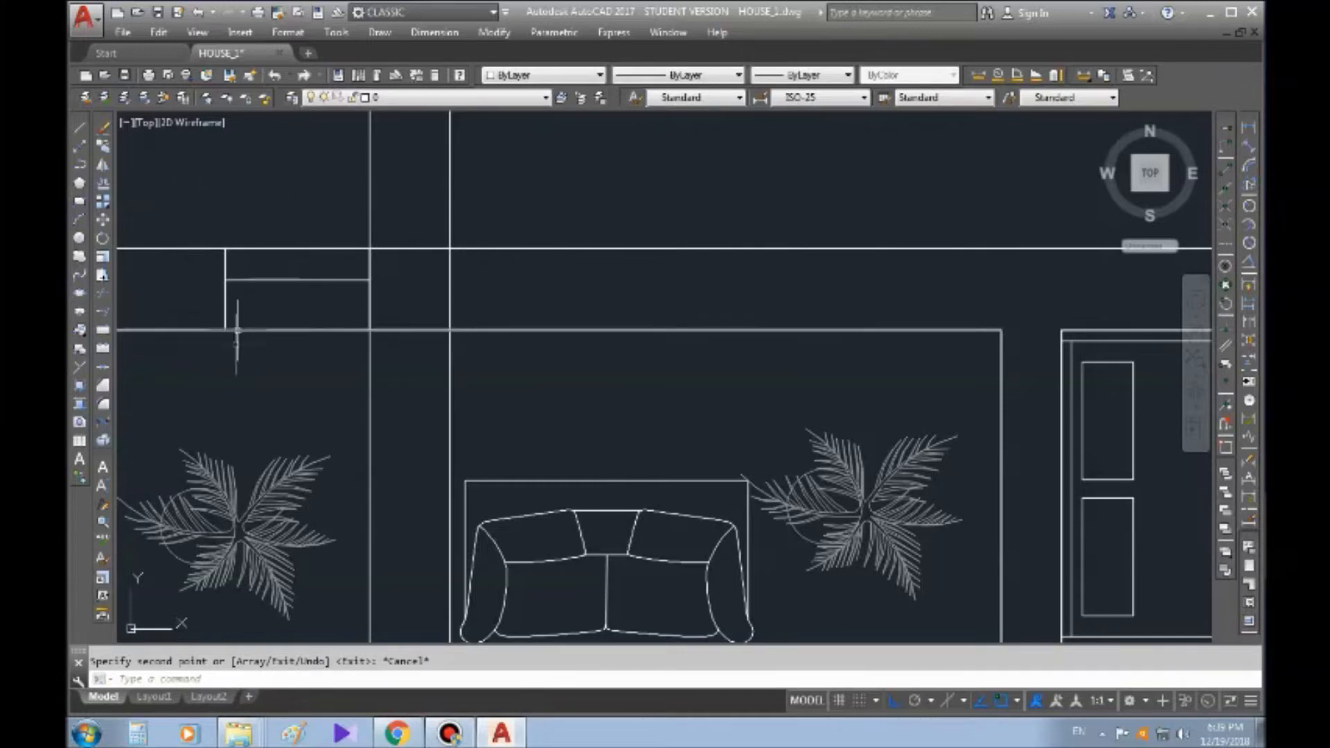
Copy the whole window from its lower-left corner to where the second construction line meets the inner wall line
left_click(196, 207)
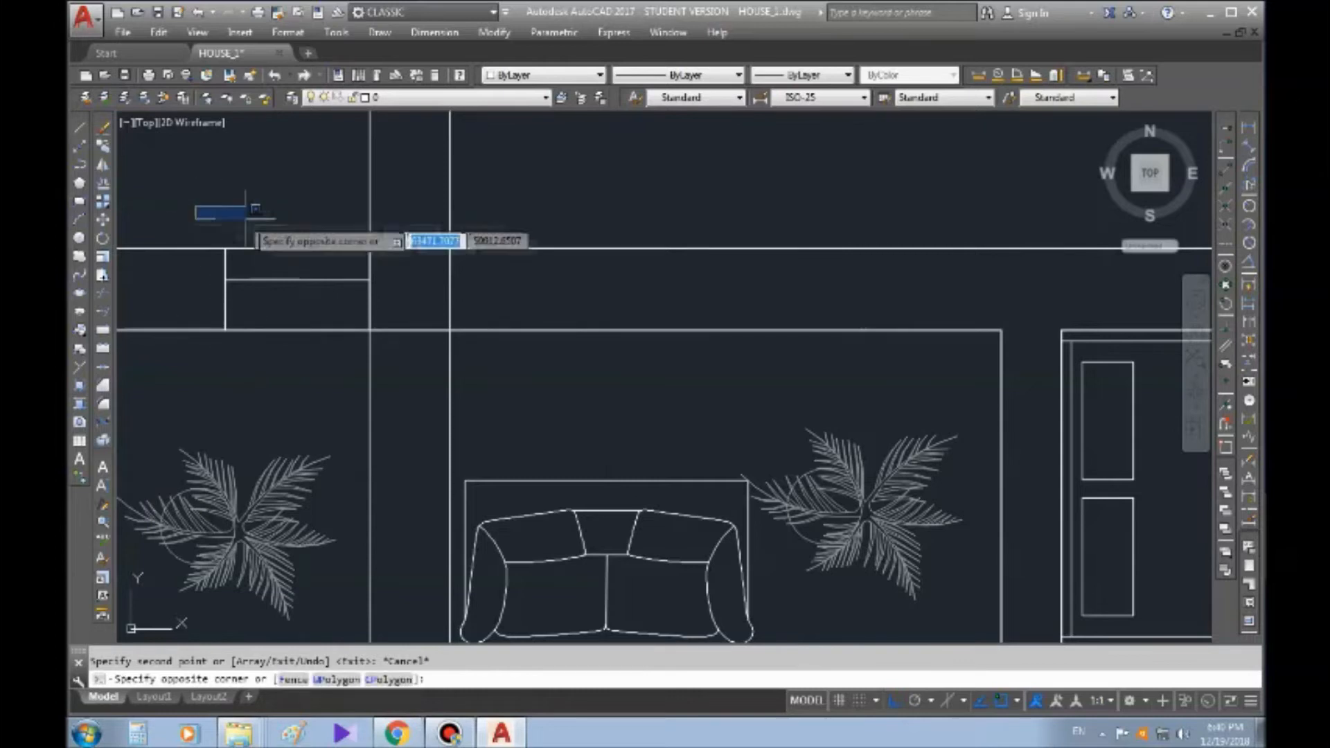
left_click(398, 350)
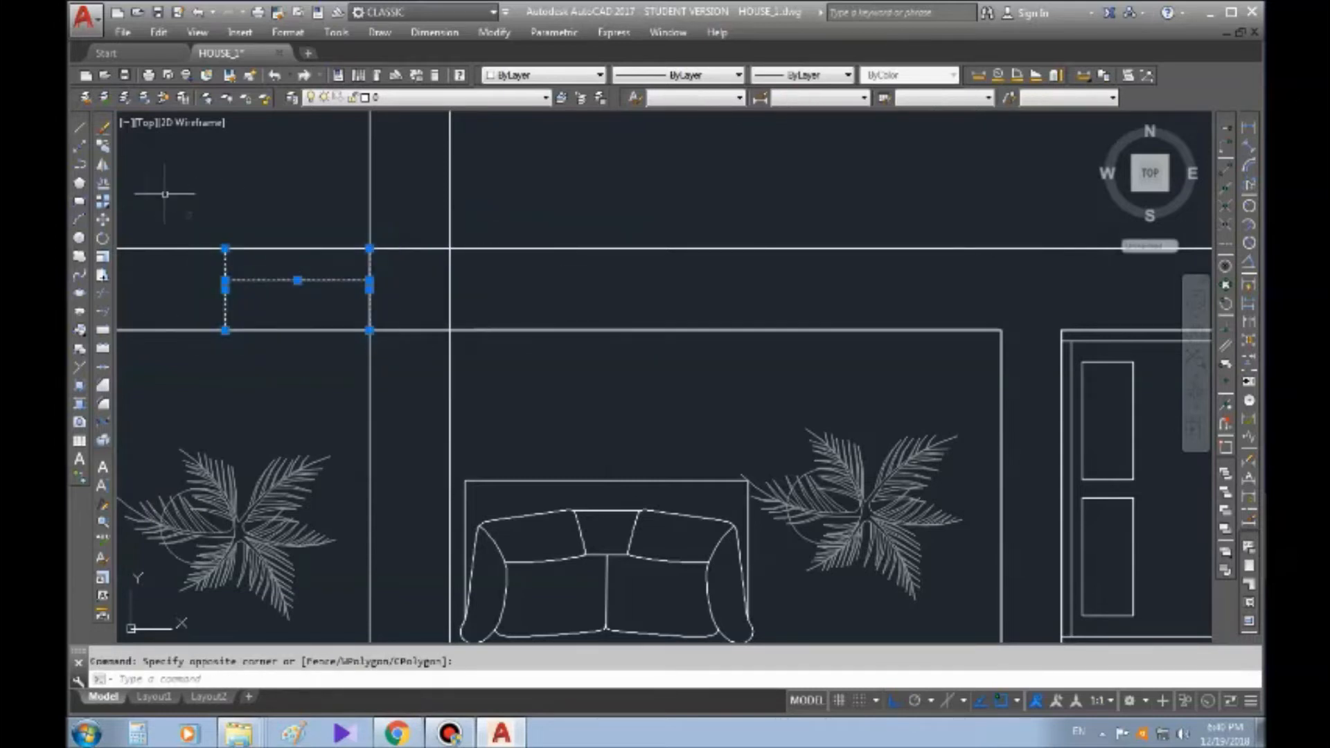
left_click(103, 148)
scroll(218, 329, "up", 4)
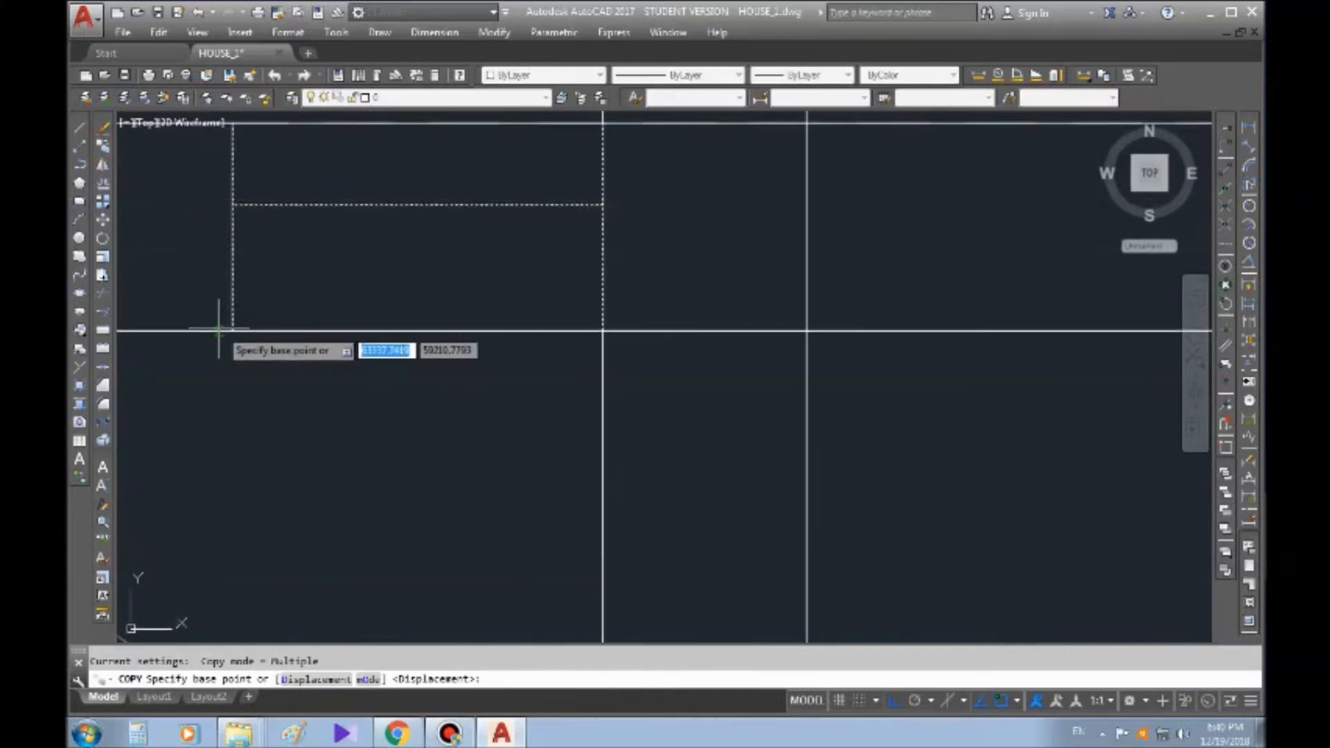
scroll(219, 329, "up", 2)
left_click(240, 331)
scroll(243, 329, "down", 6)
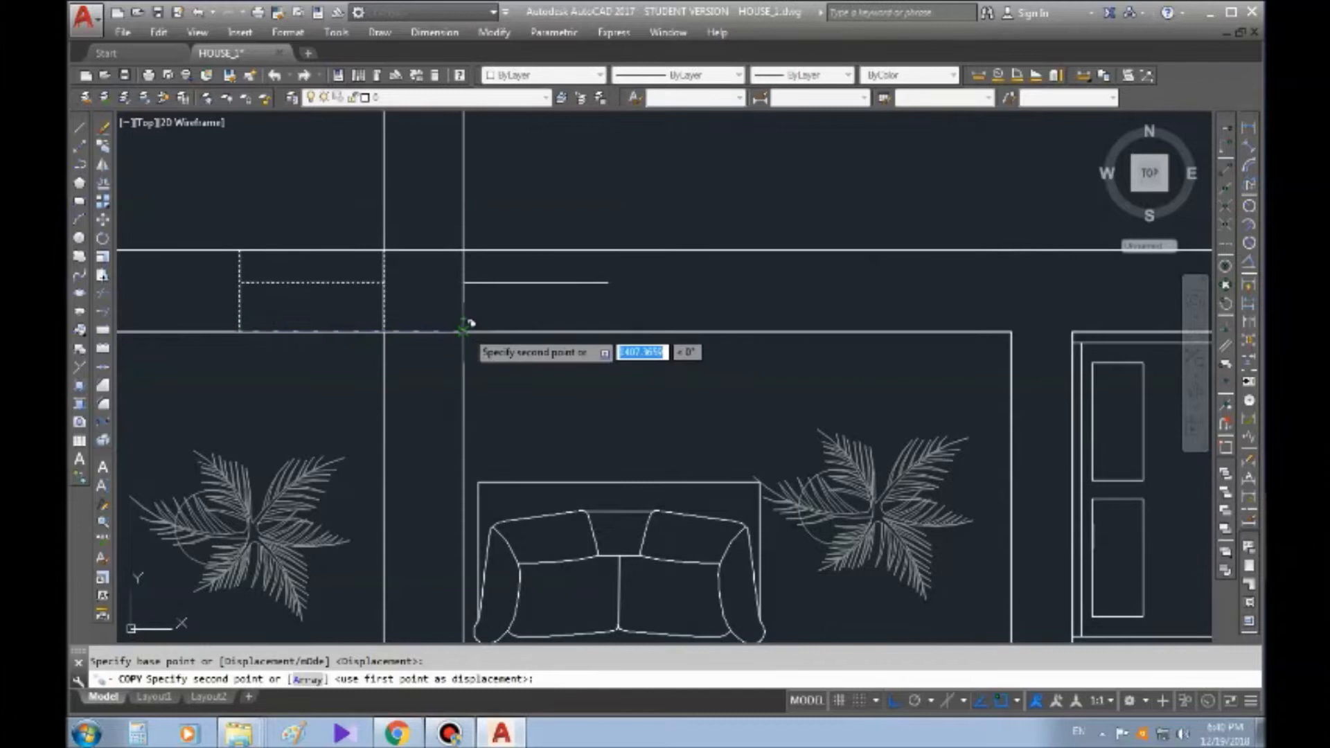
left_click(463, 331)
key("Escape")
Delete both vertical construction lines with one crossing selection
left_click(547, 174)
left_click(284, 149)
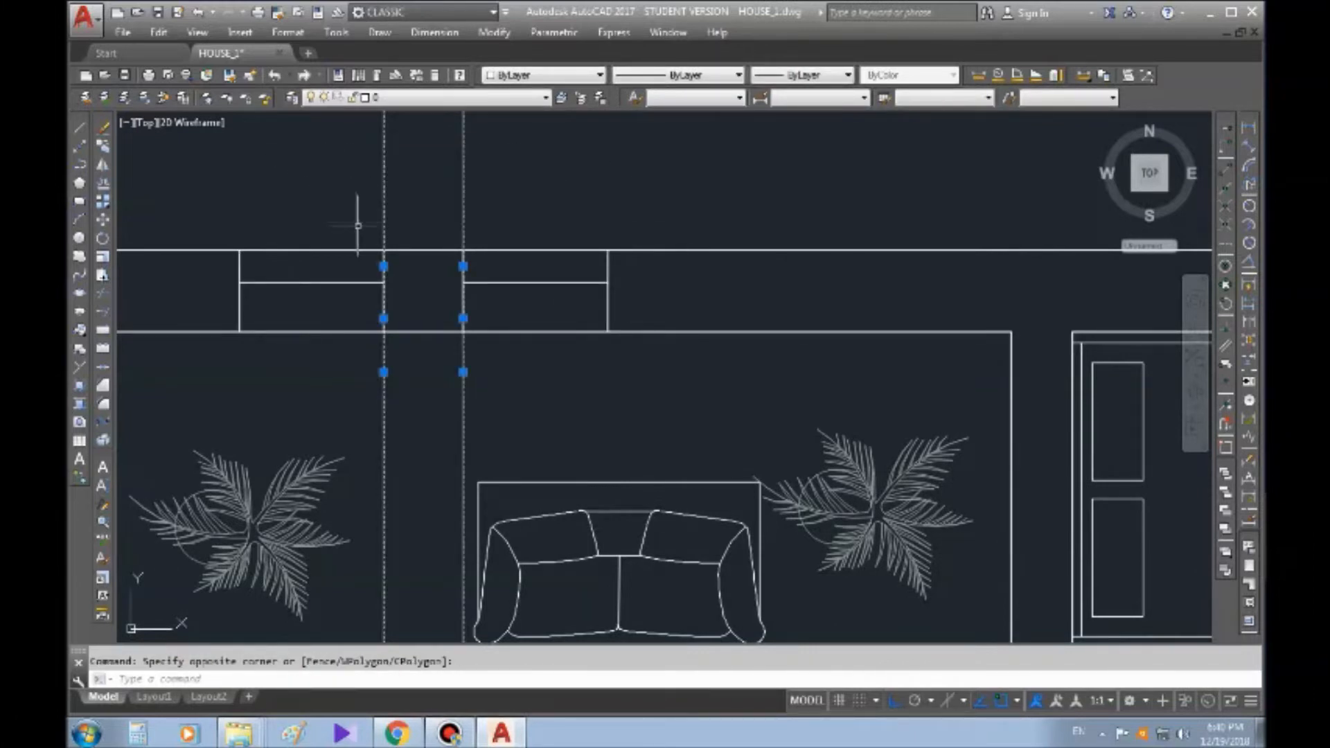
key("Delete")
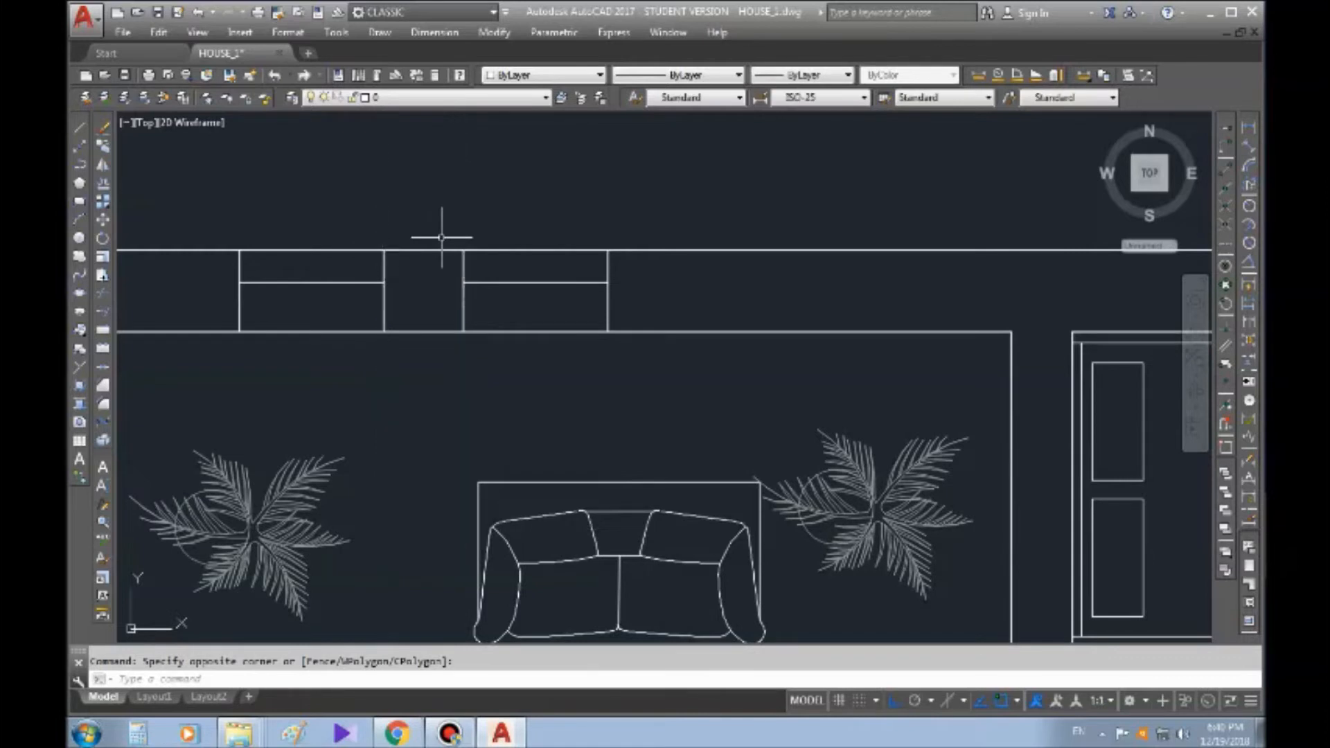
key("Escape")
Copy the second window rightward at the same spacing, from the first window's lower-right corner to the second window's lower-right corner
mouse_move(514, 269)
middle_mouse_down()
mouse_move(443, 247)
mouse_move(434, 229)
middle_mouse_up()
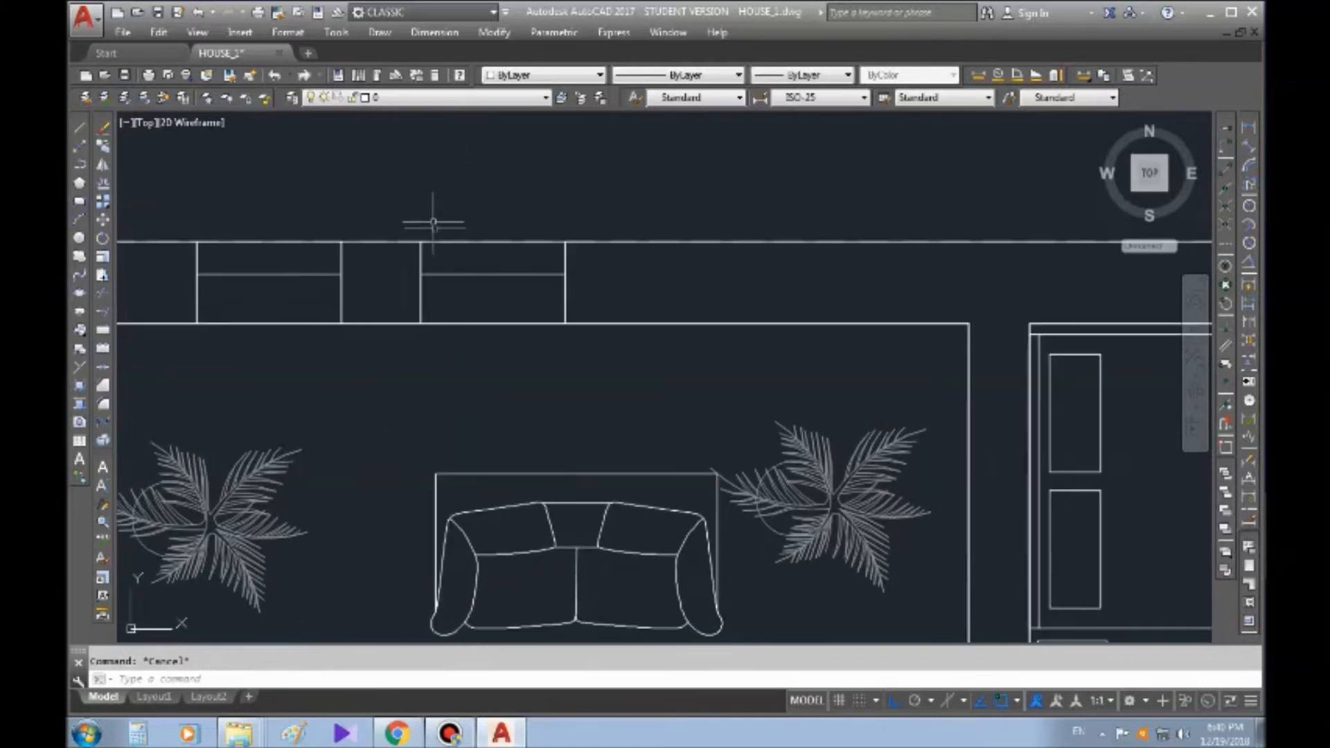
left_click(408, 205)
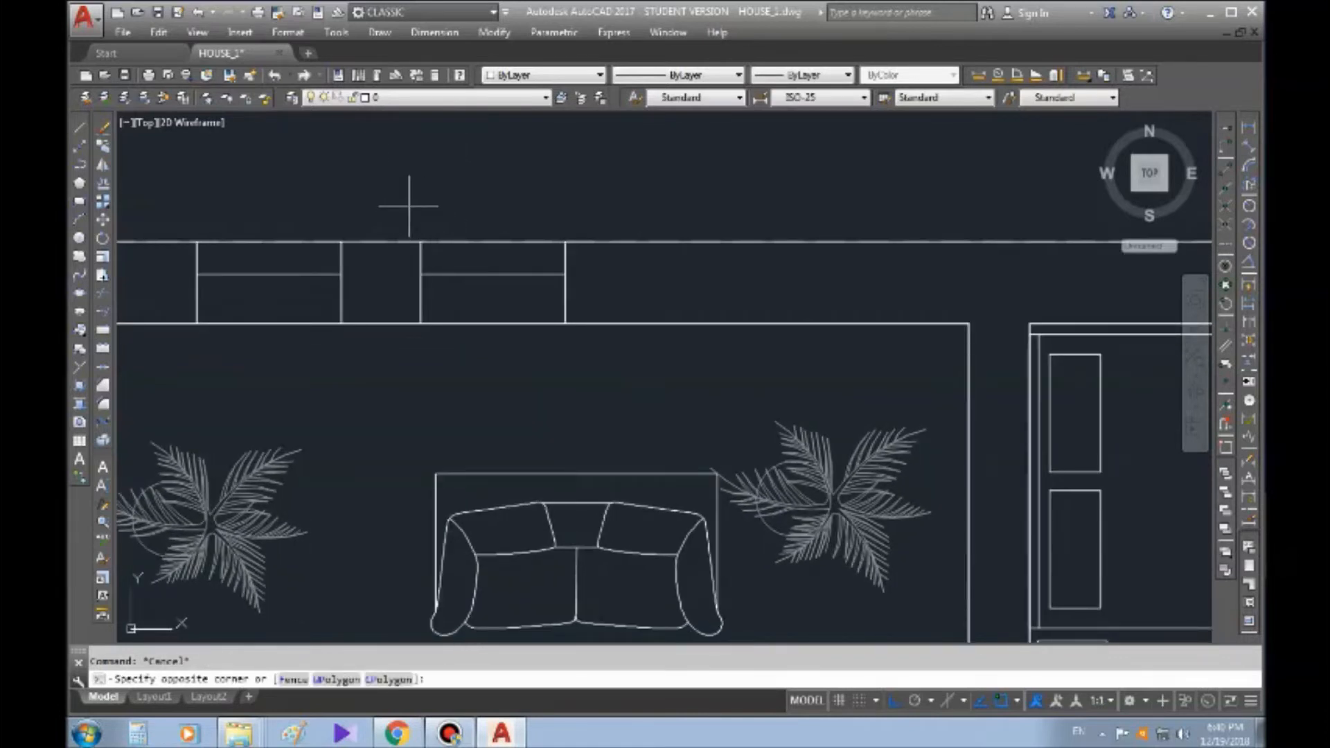
left_click(586, 346)
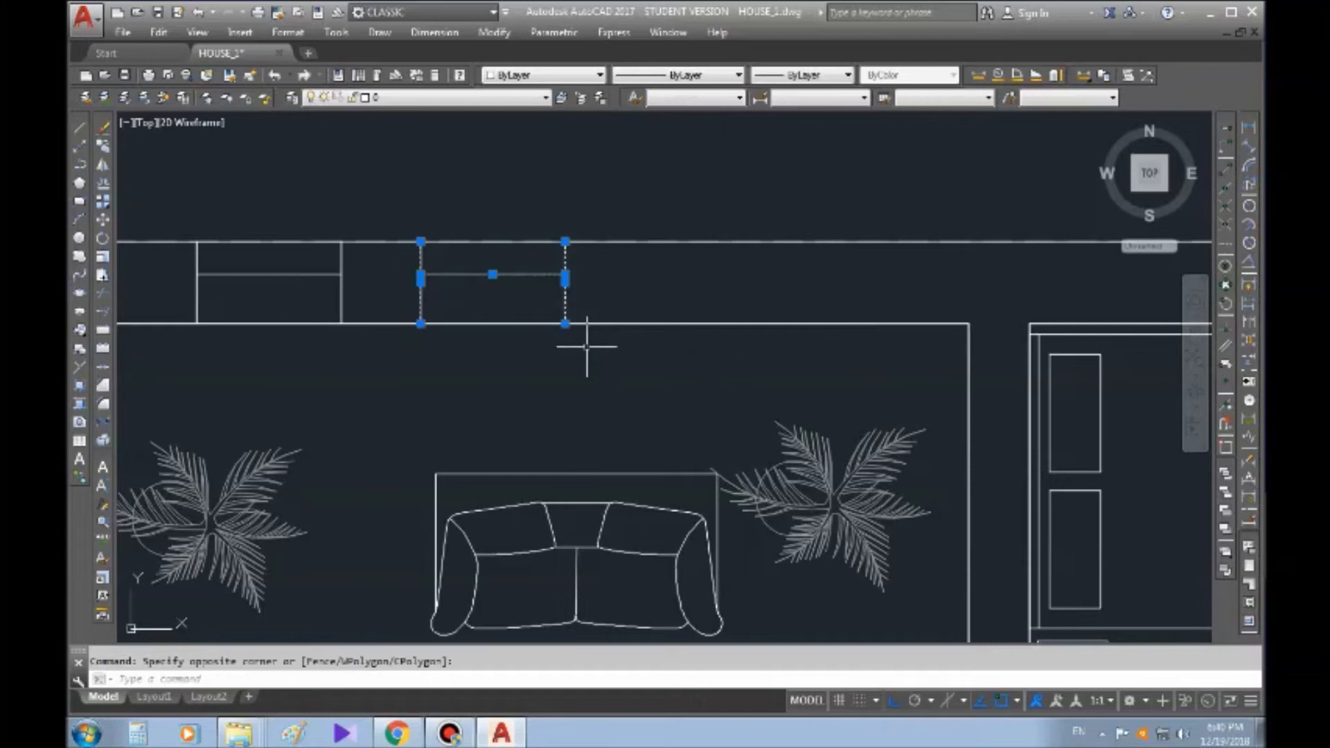
left_click(102, 147)
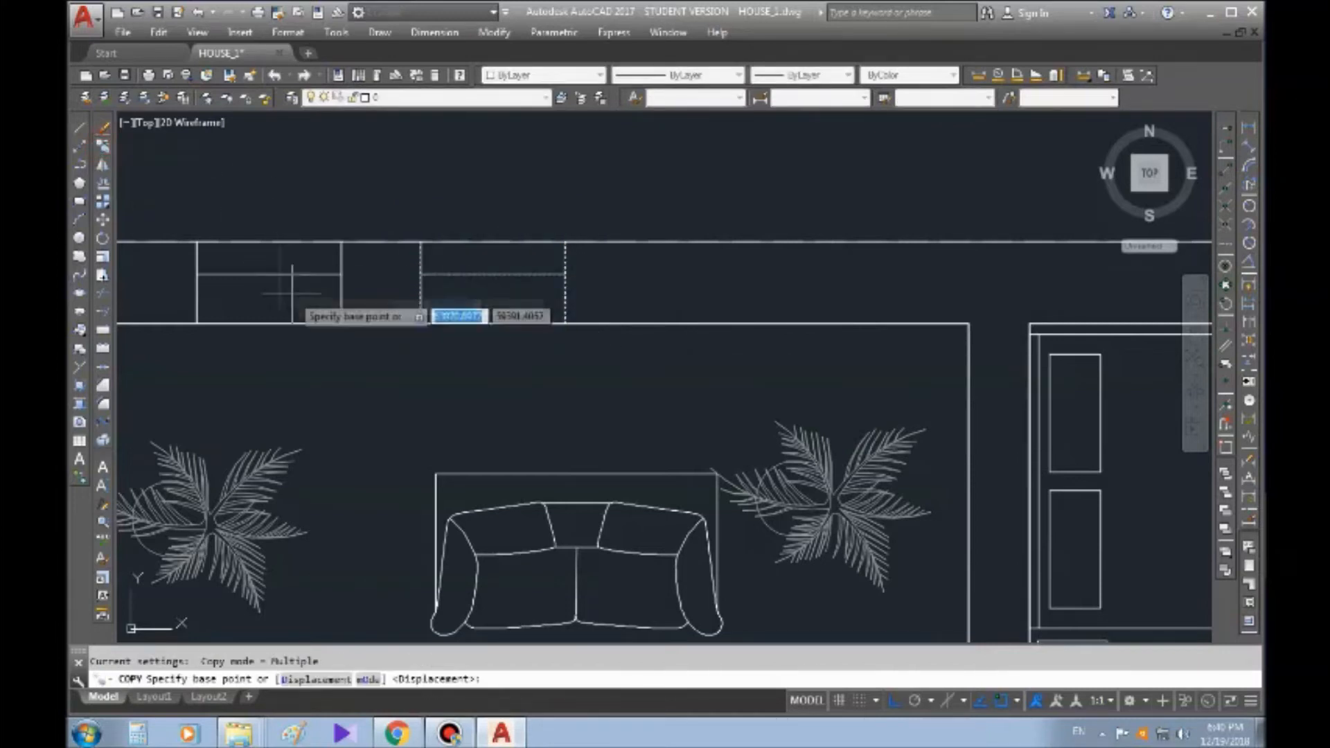
left_click(340, 323)
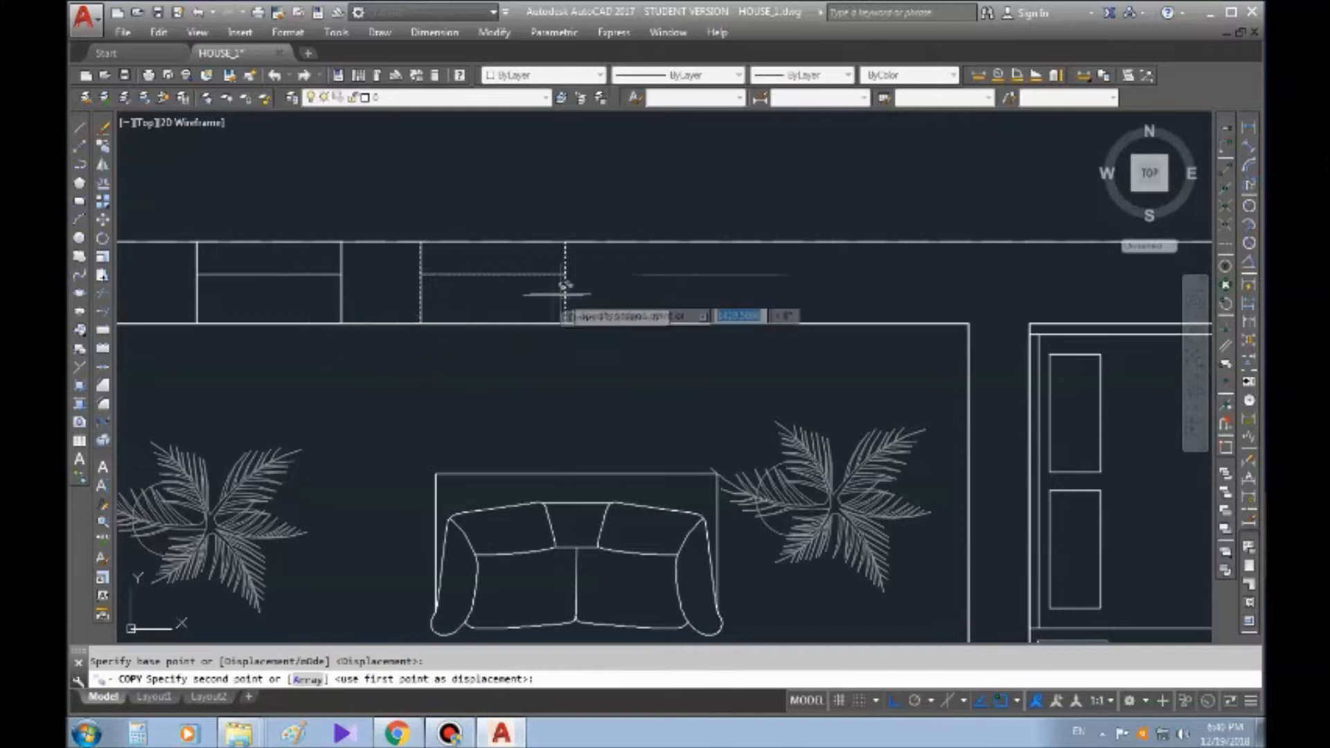
left_click(565, 323)
key("Escape")
Draw a vertical construction line through the right edge of the second window
middle_click_drag(955, 241, 907, 256)
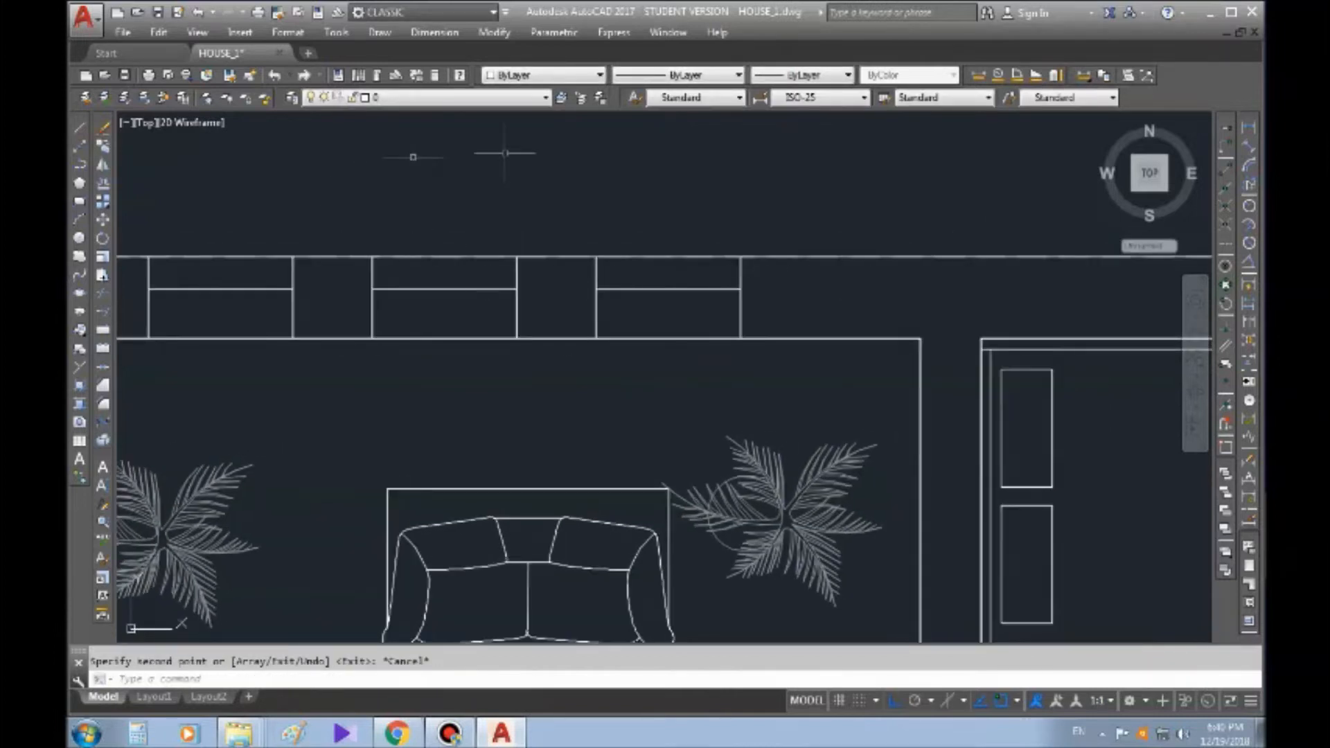
left_click(78, 148)
left_click(517, 297)
left_click(549, 163)
key("Escape")
left_click(80, 146)
key("Escape")
Copy the construction line from the second window's lower-right corner to the third window's lower-left corner
left_click(575, 177)
left_click(378, 175)
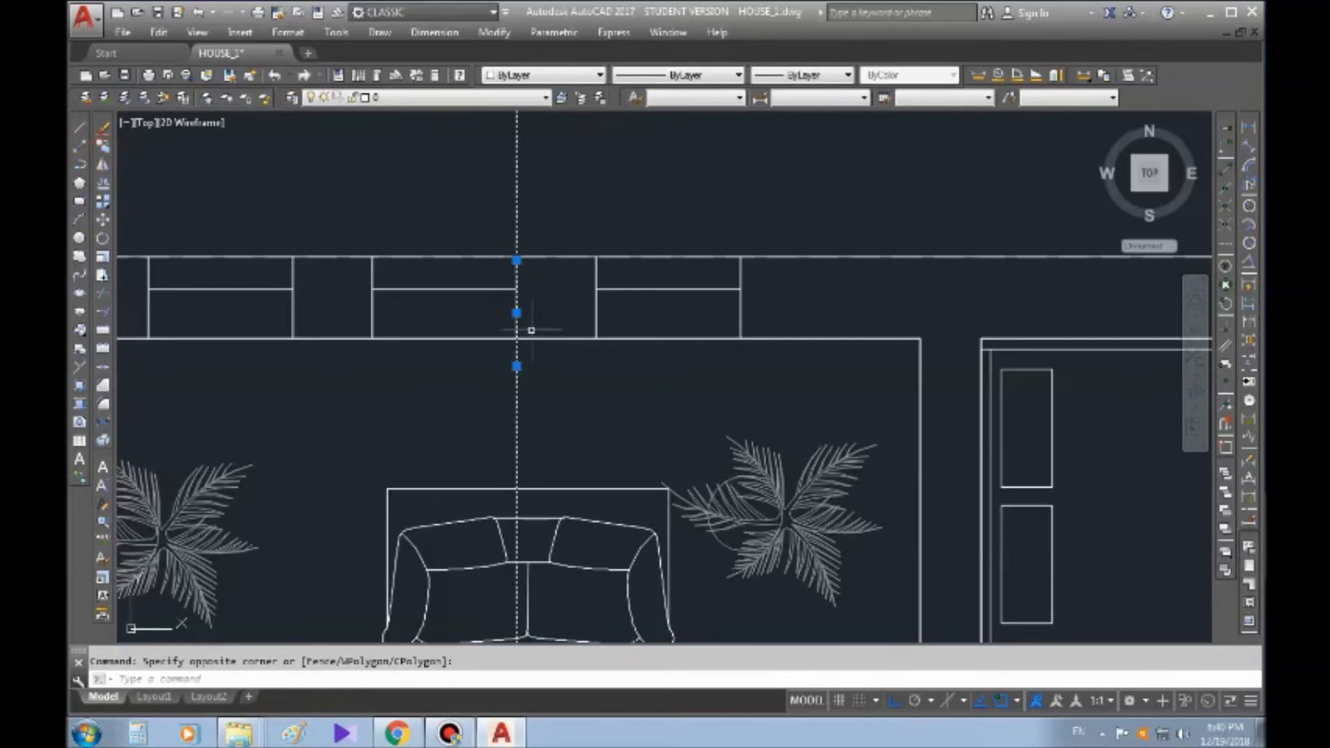
left_click(102, 146)
left_click(516, 338)
left_click(596, 338)
key("Escape")
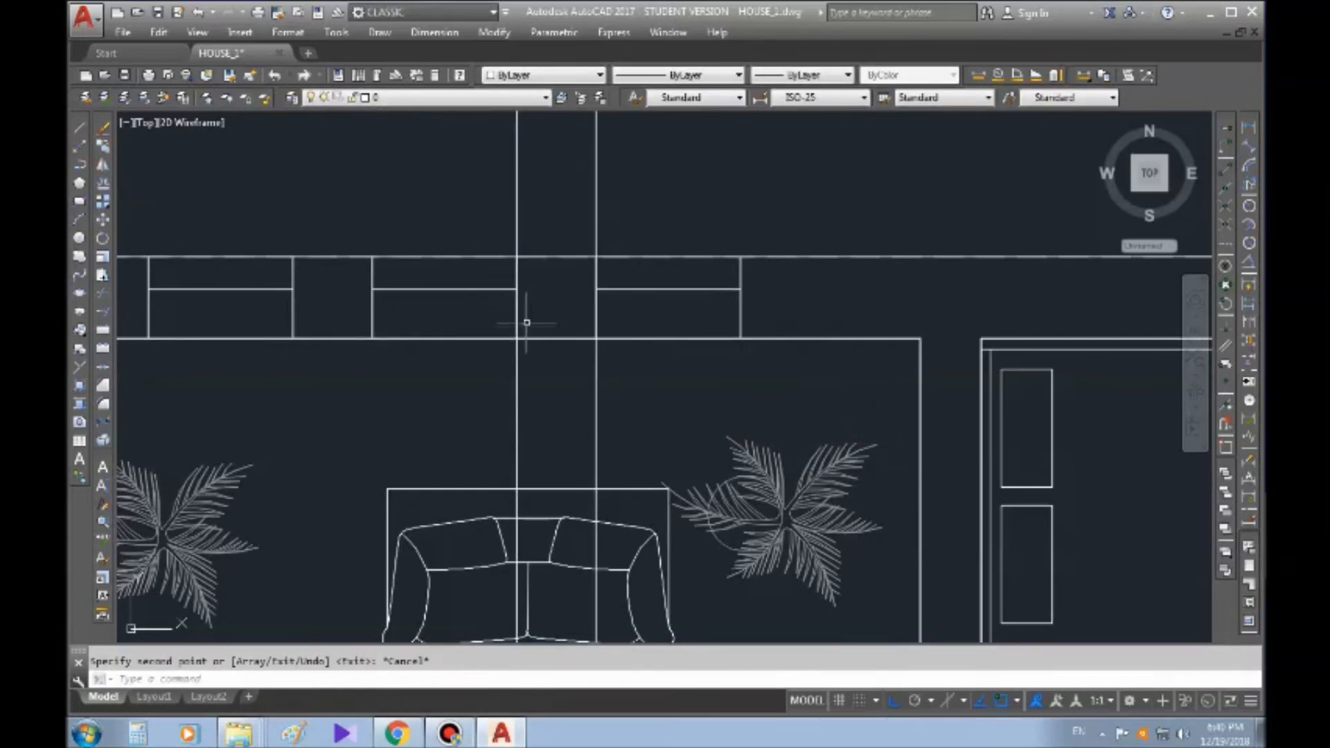
Copy the third window rightward, from the second window's lower-right corner to the third window's lower-right corner
mouse_move(811, 330)
middle_mouse_down()
mouse_move(712, 335)
mouse_move(670, 321)
middle_mouse_up()
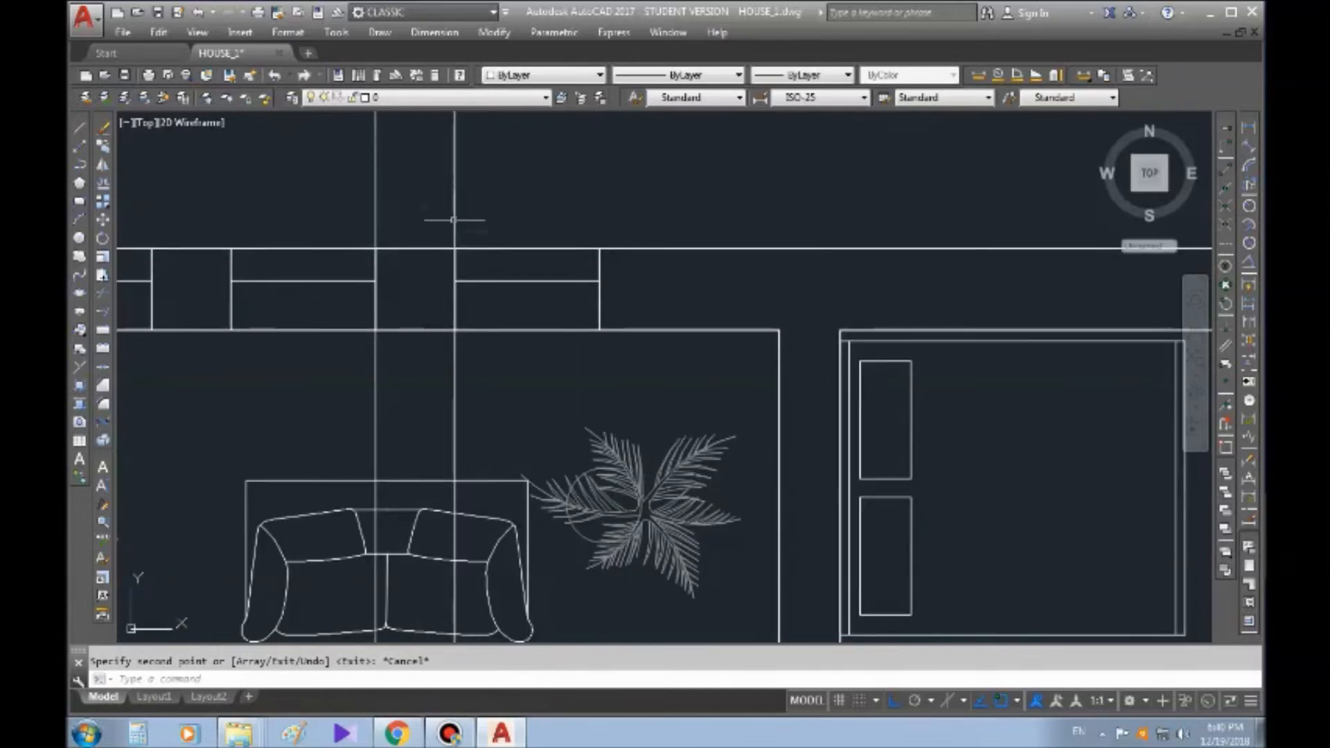
left_click(420, 213)
left_click(623, 341)
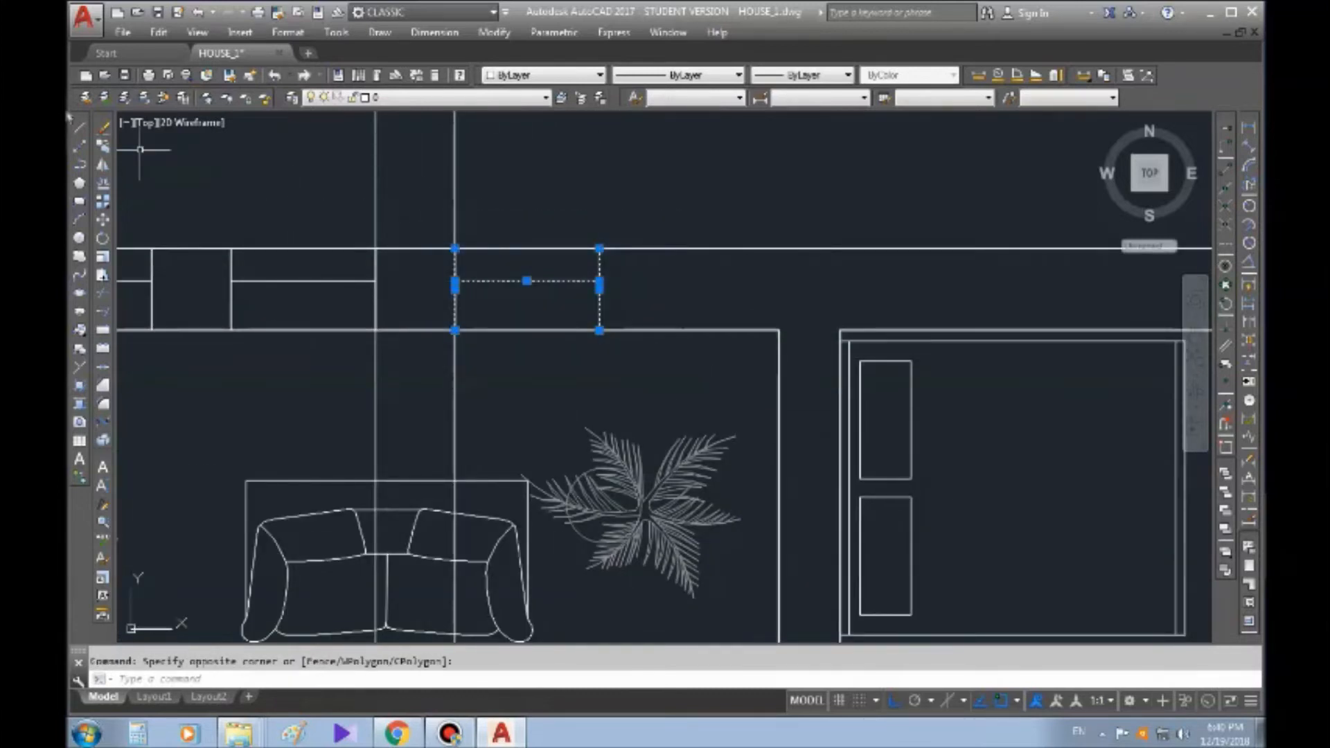
left_click(103, 147)
left_click(380, 321)
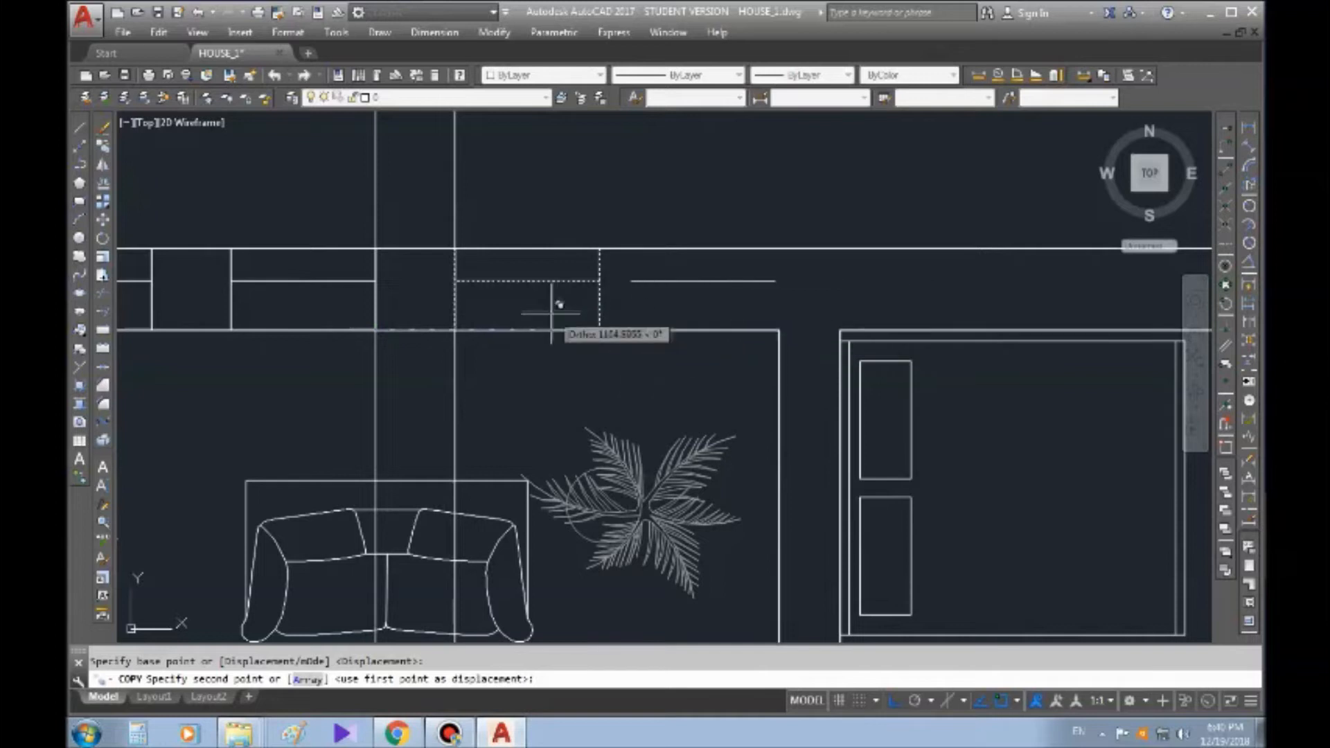
left_click(604, 320)
key("Escape")
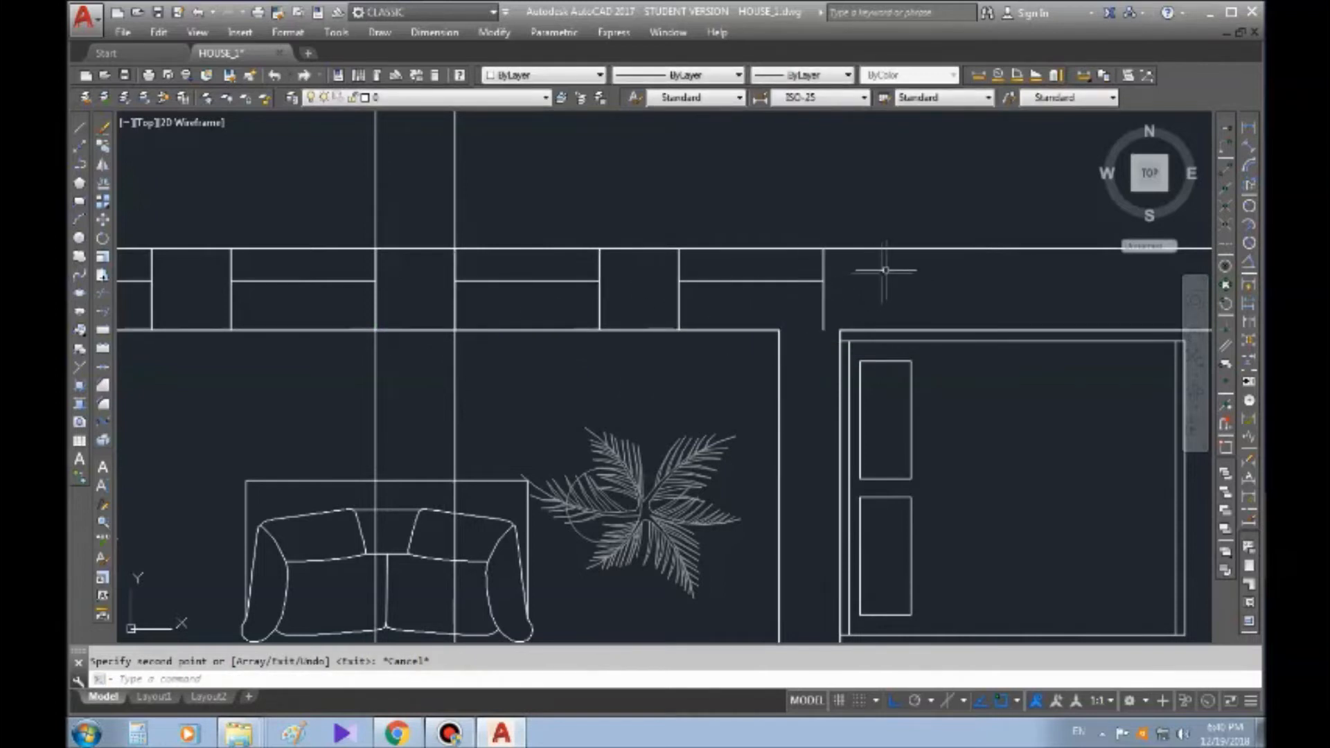
Delete the three copied windows and both construction lines with one crossing selection, keeping the original window
scroll(876, 274, "down", 3)
scroll(871, 262, "up", 3)
left_click(873, 266)
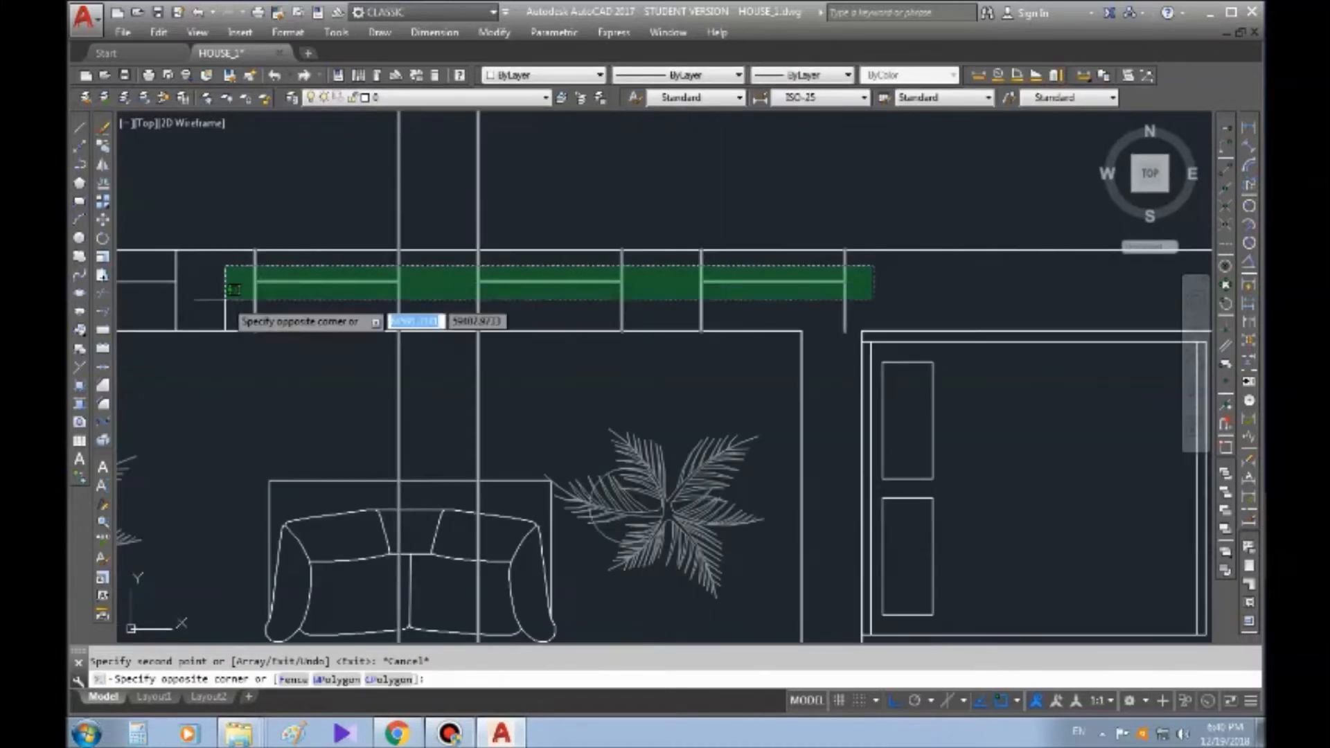
left_click(233, 289)
key("Delete")
Move the entire plan with the crossing diagonals horizontally to the right, farther away from the furnished floor plan
middle_click_drag(465, 237, 468, 196)
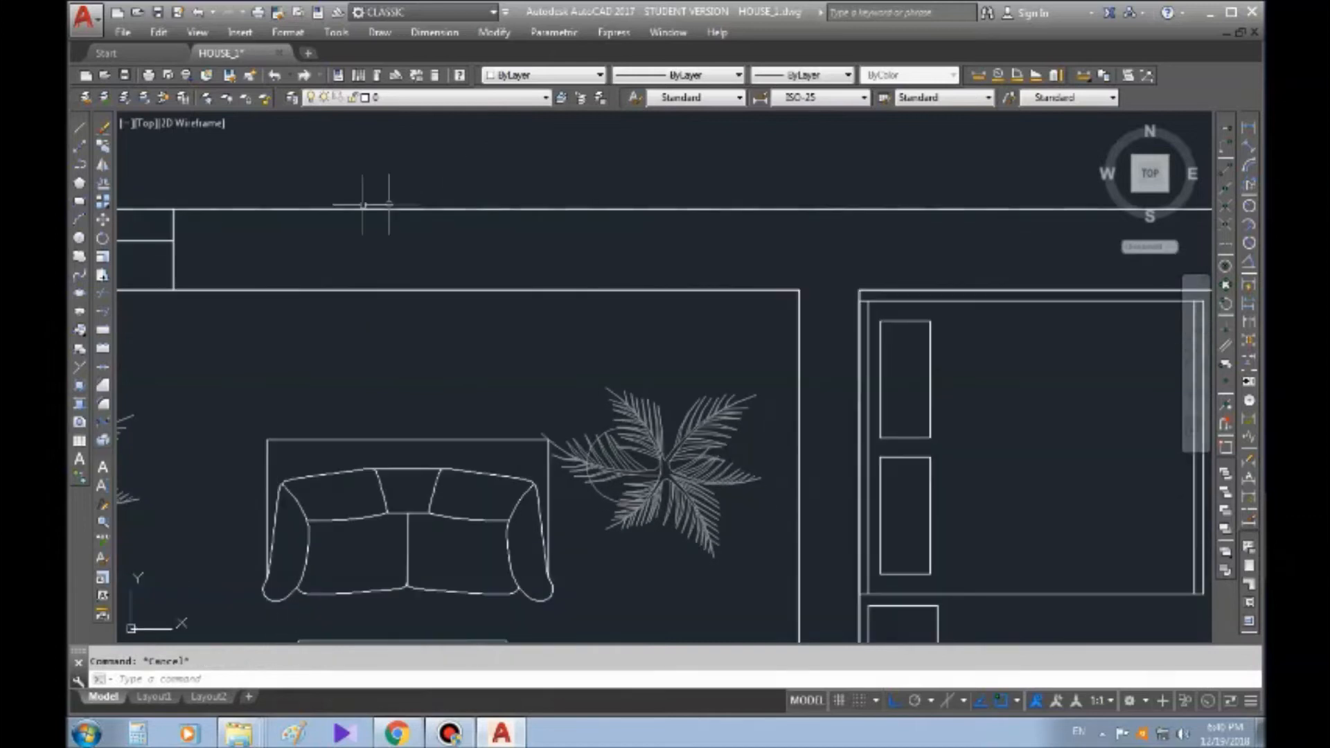
scroll(675, 340, "down", 4)
middle_click_drag(665, 340, 508, 339)
middle_click_drag(733, 338, 737, 240)
scroll(624, 319, "down", 2)
scroll(589, 339, "down", 2)
middle_click_drag(855, 312, 516, 327)
middle_click_drag(753, 320, 514, 336)
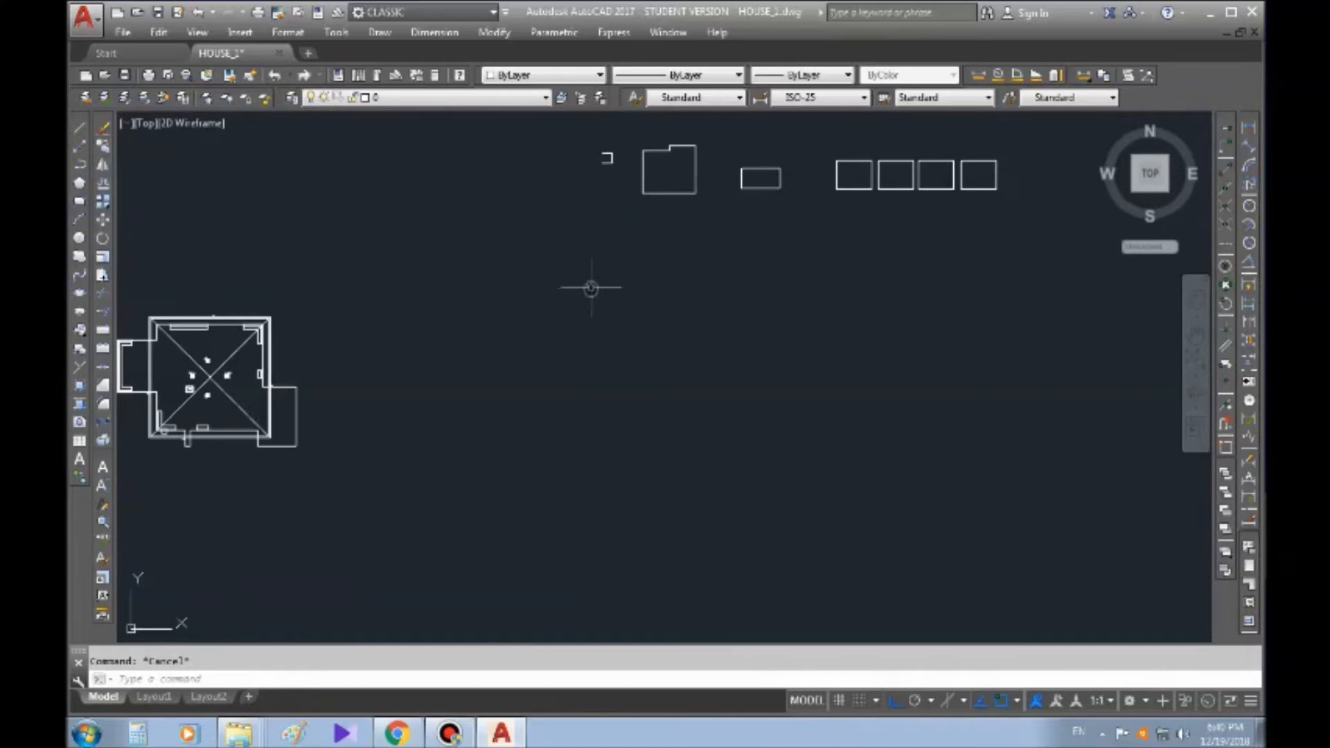
middle_click_drag(593, 282, 522, 238)
middle_click_drag(451, 327, 913, 261)
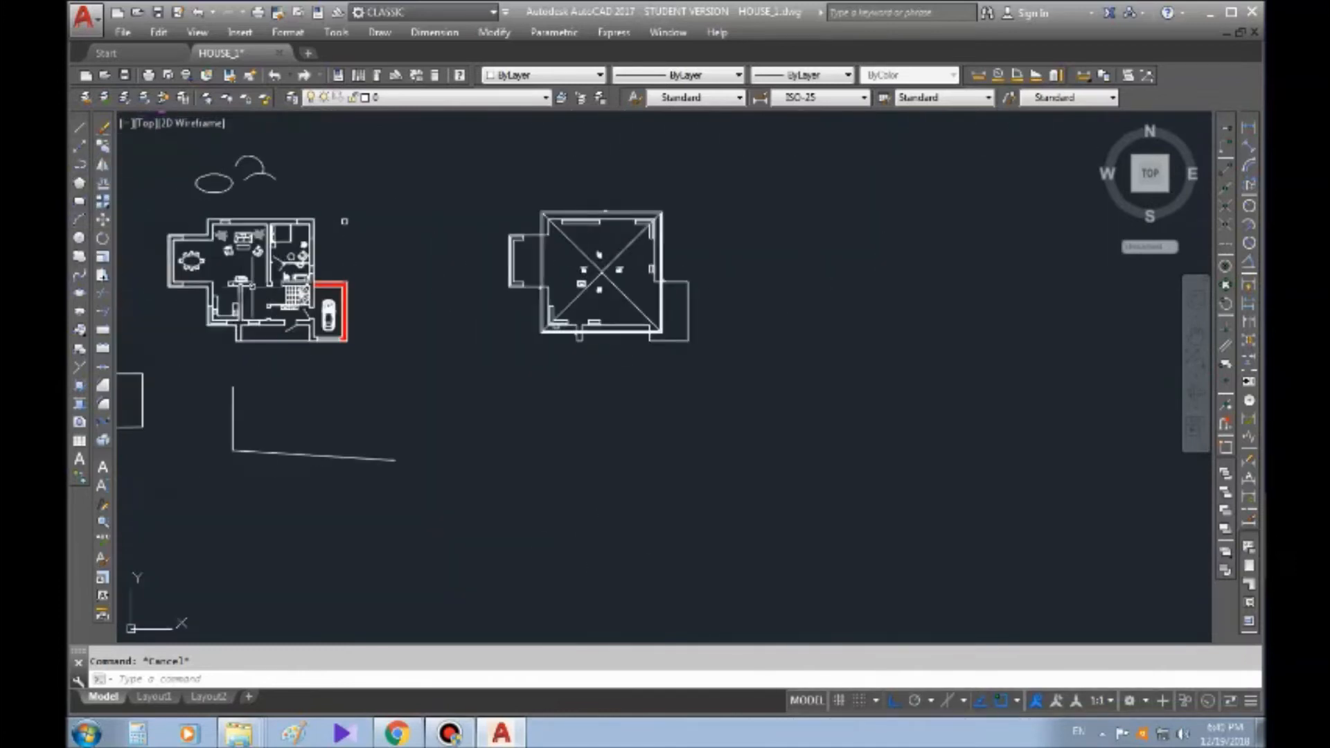
middle_click_drag(344, 219, 469, 222)
left_click(609, 186)
left_click(931, 419)
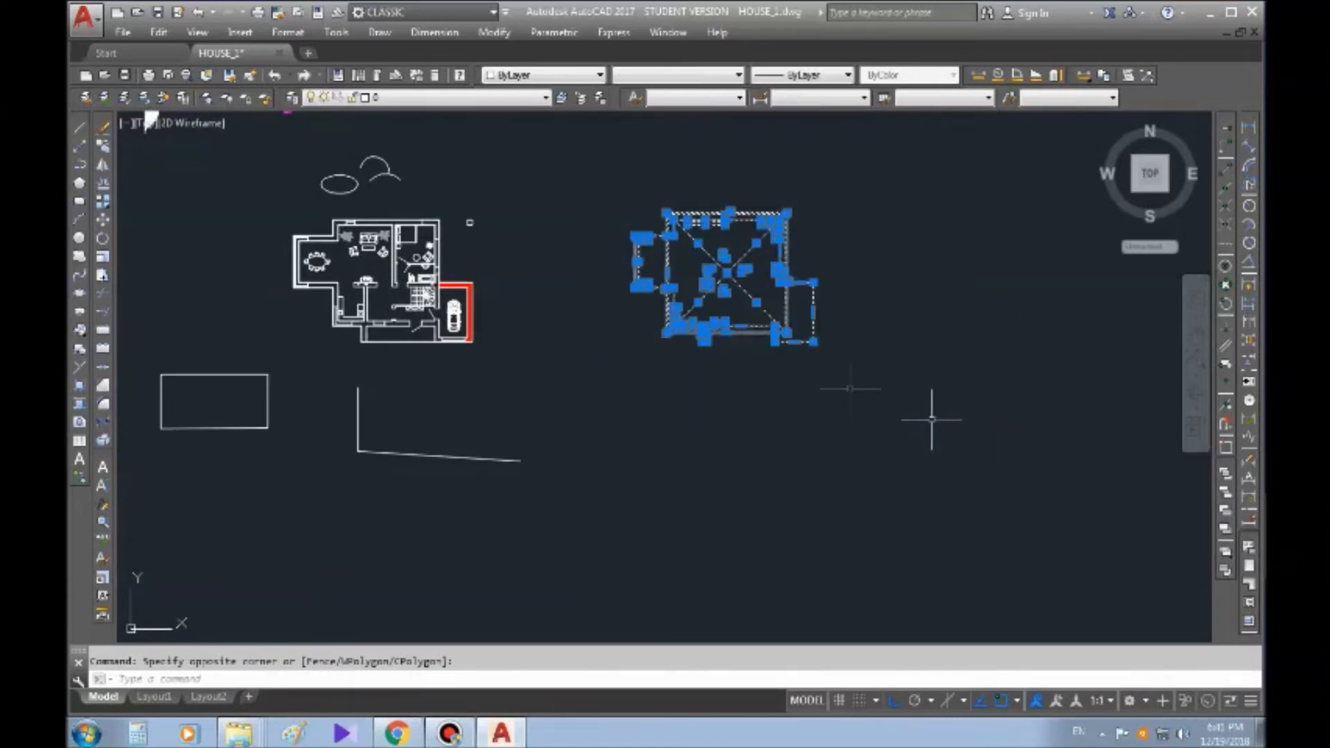
left_click(103, 221)
left_click(670, 428)
left_click(1045, 427)
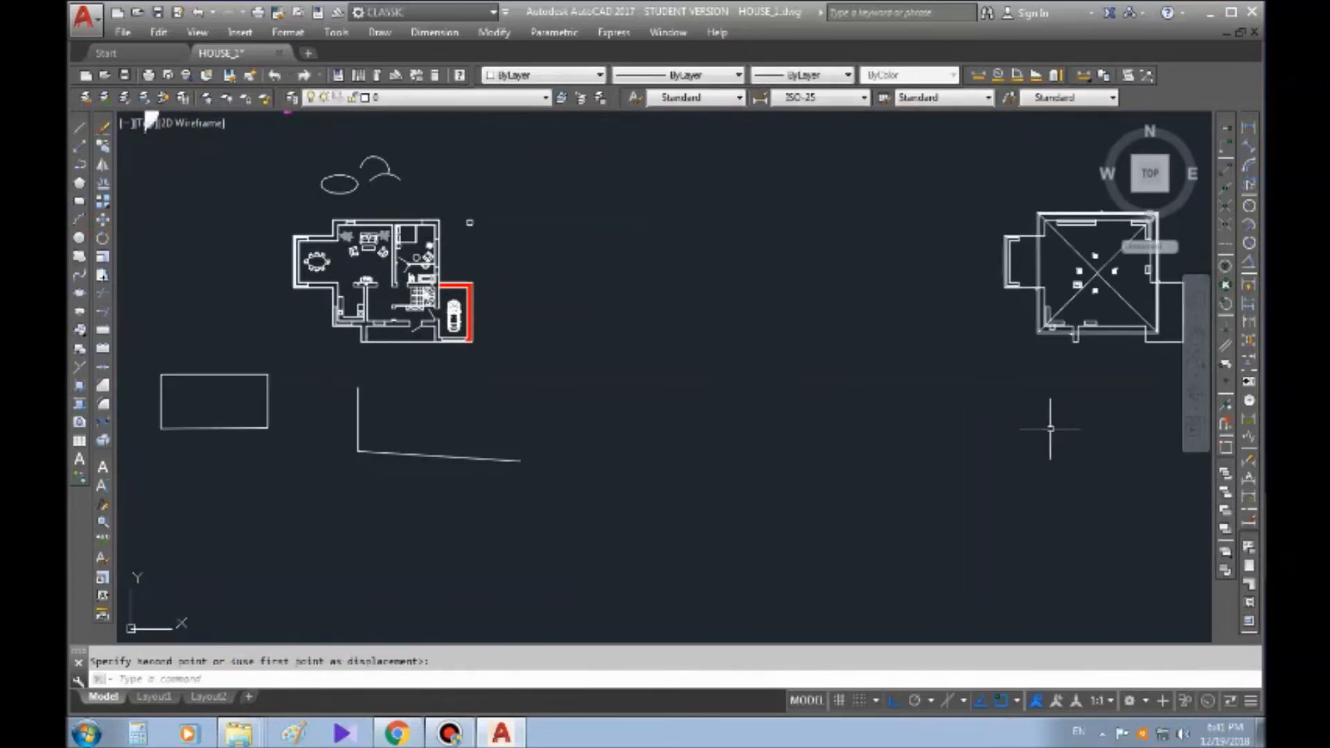
key("Escape")
Draw a vertical line in the empty space just right of the furnished floor plan, as a mirror axis
scroll(352, 267, "up", 4)
scroll(549, 359, "down", 3)
scroll(502, 198, "down", 2)
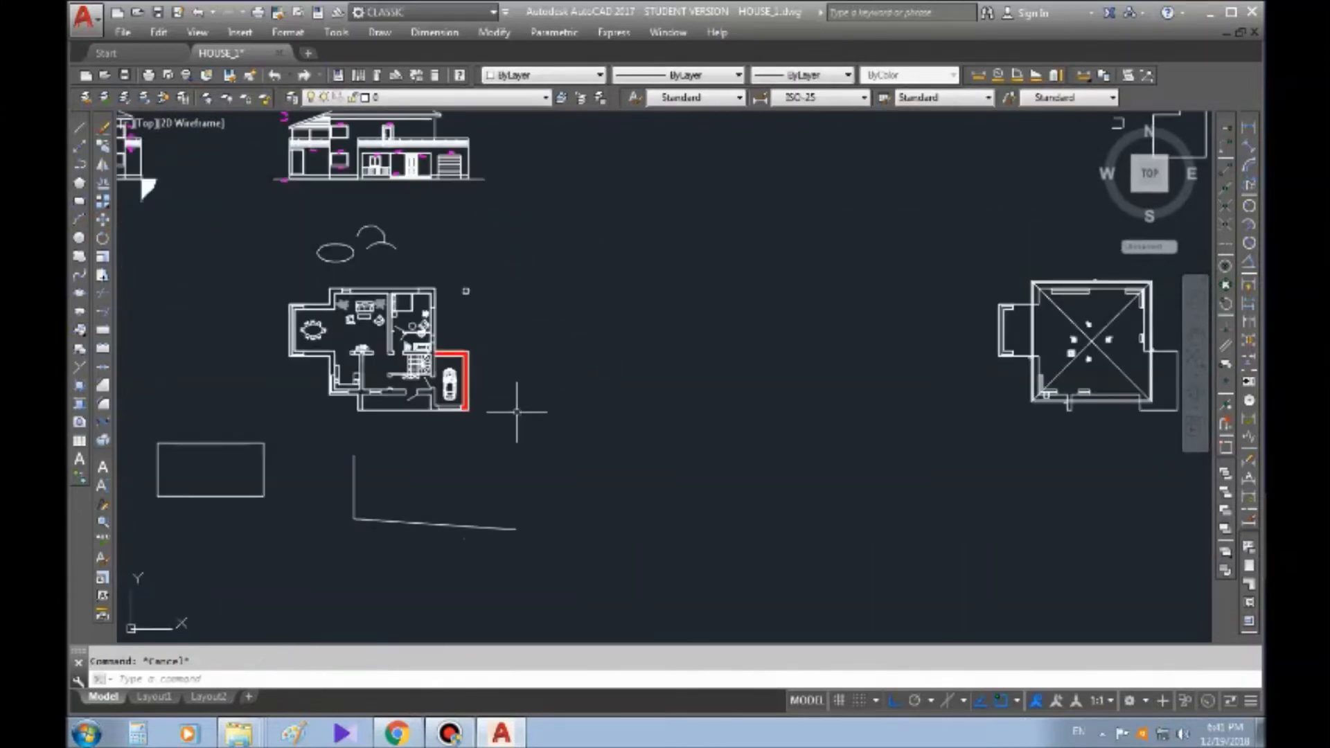
left_click(81, 125)
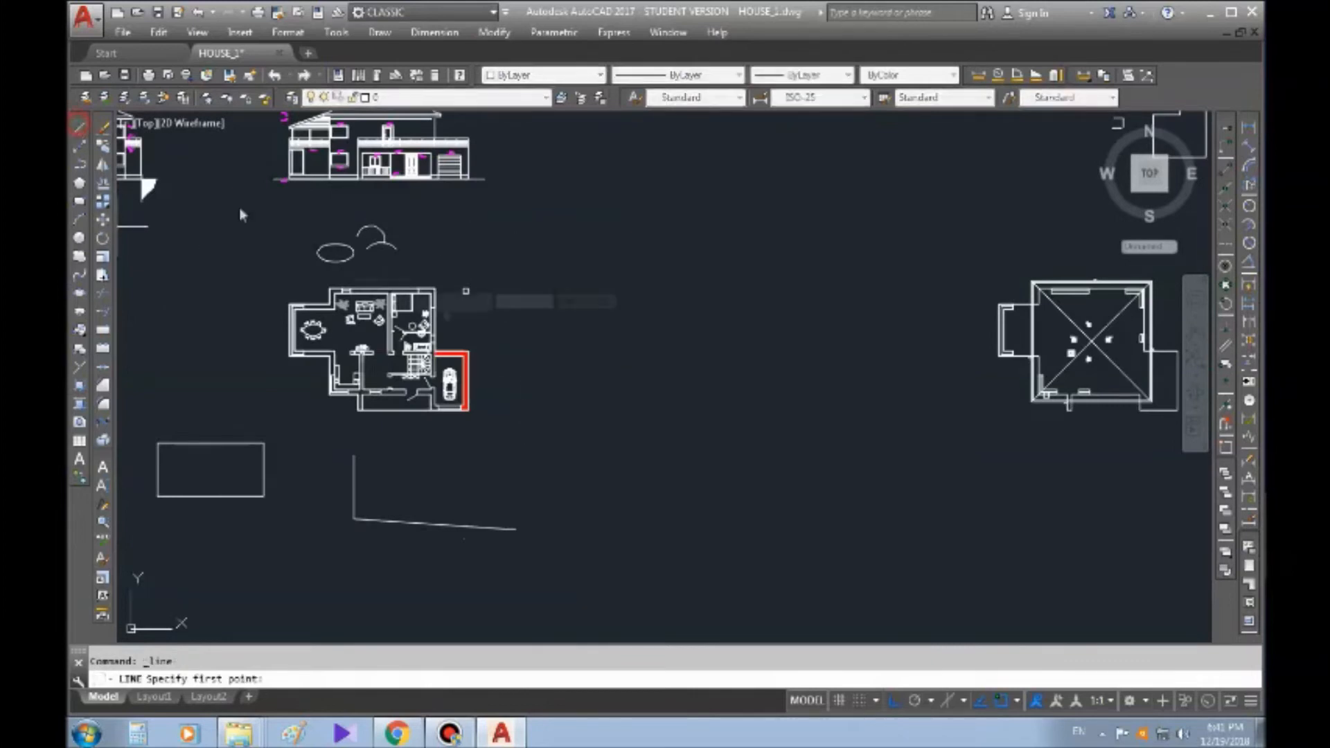
left_click(523, 442)
left_click(542, 213)
key("Escape")
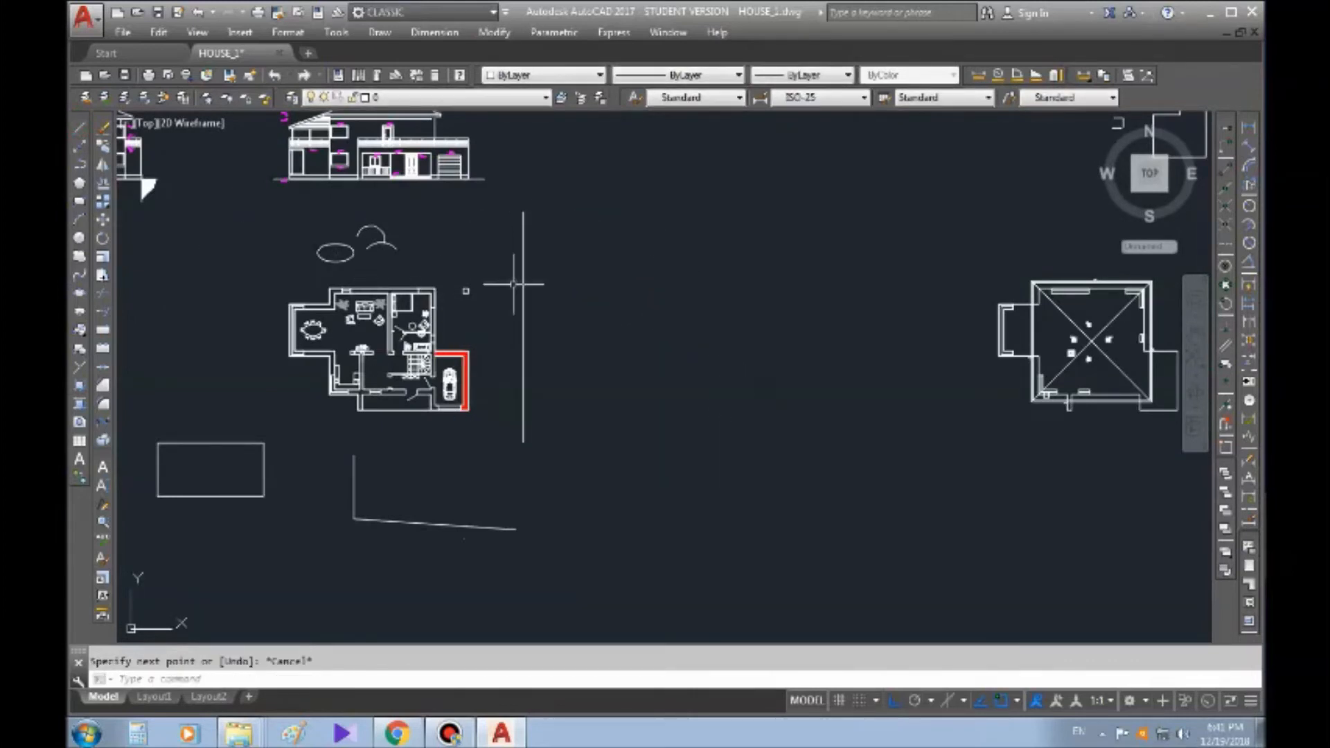
left_click(527, 415)
left_click(521, 391)
key("Escape")
Delete the ellipse and the two arcs above the furnished floor plan
scroll(303, 286, "up", 2)
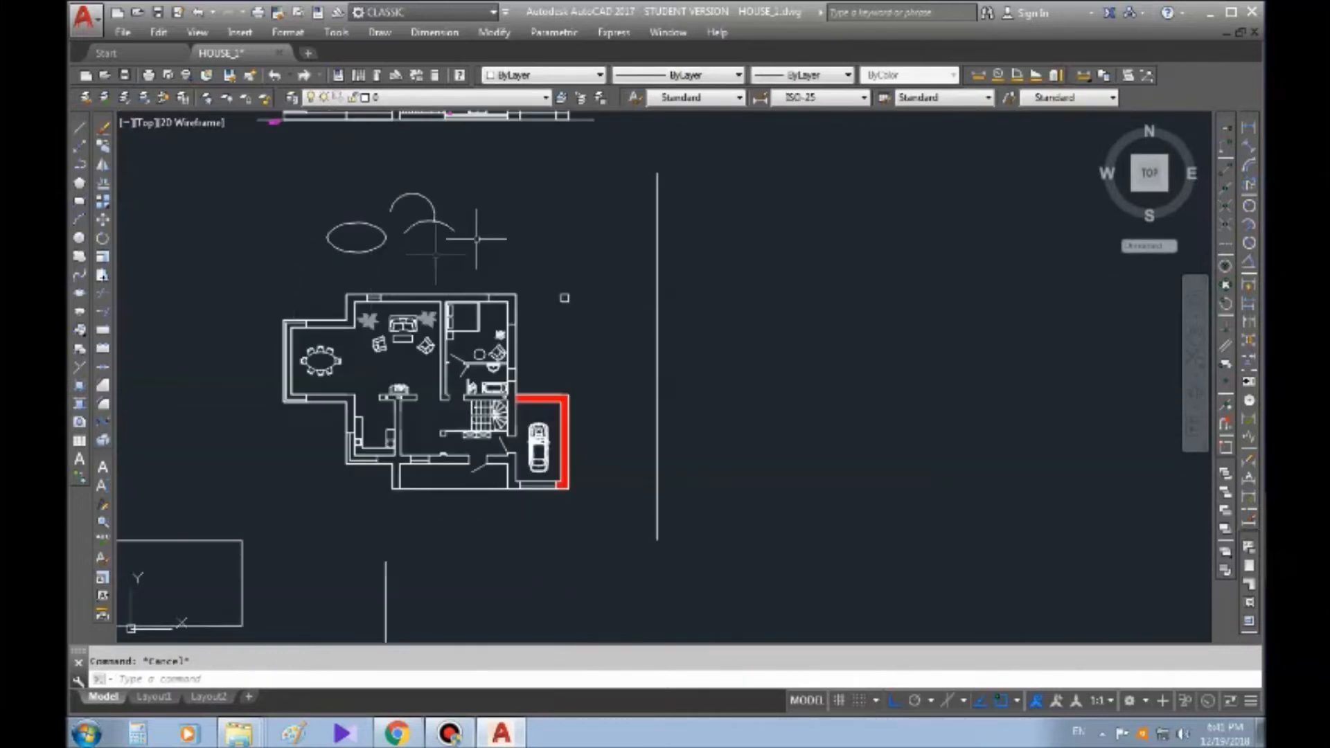
left_click(495, 205)
left_click(240, 247)
key("Delete")
Mirror the entire furnished floor plan across the vertical line with Ortho off, erasing the source objects
middle_click_drag(631, 447, 612, 356)
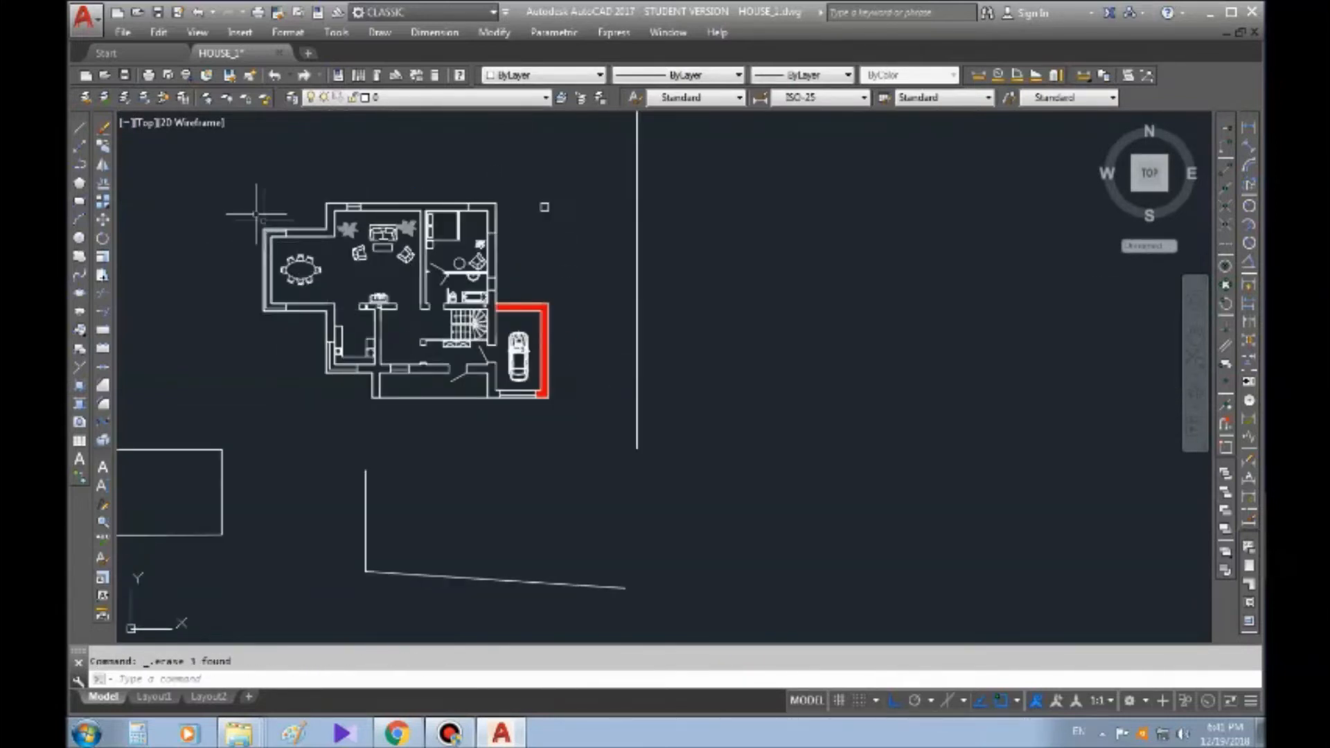
left_click(603, 435)
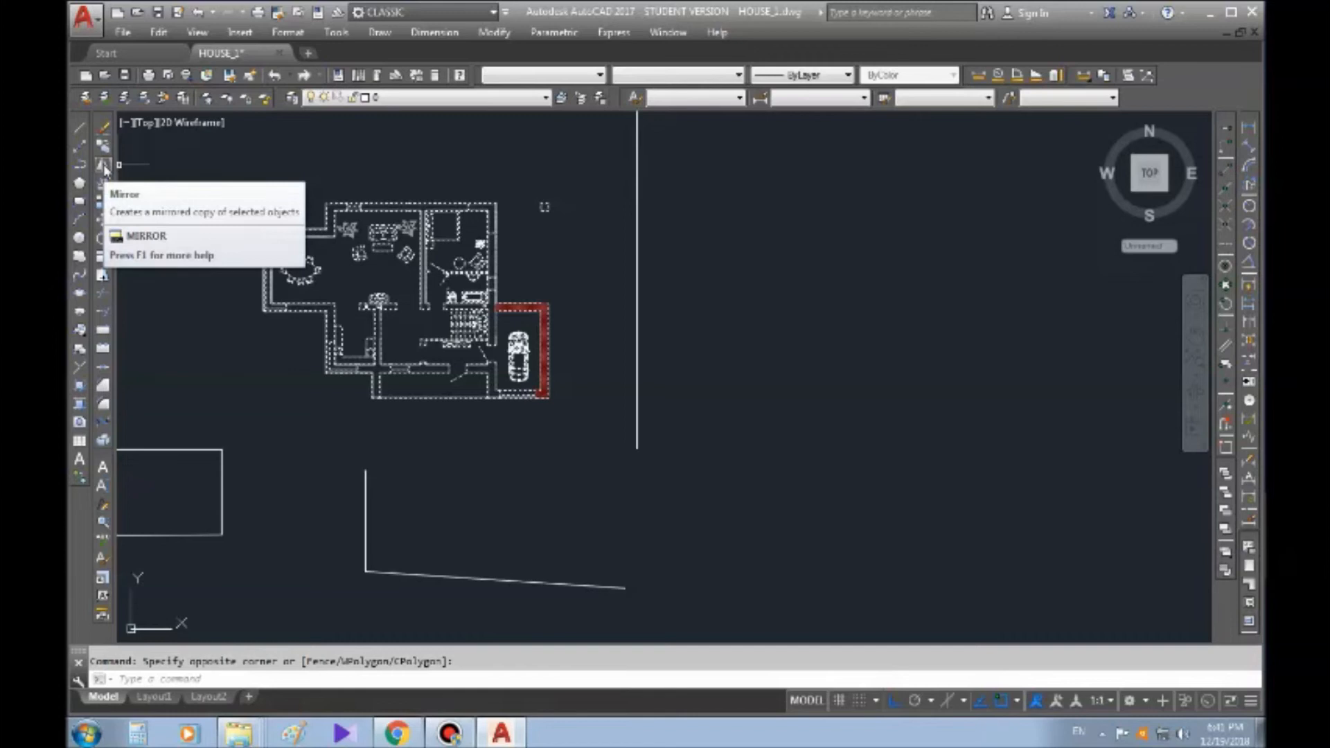
type("MM")
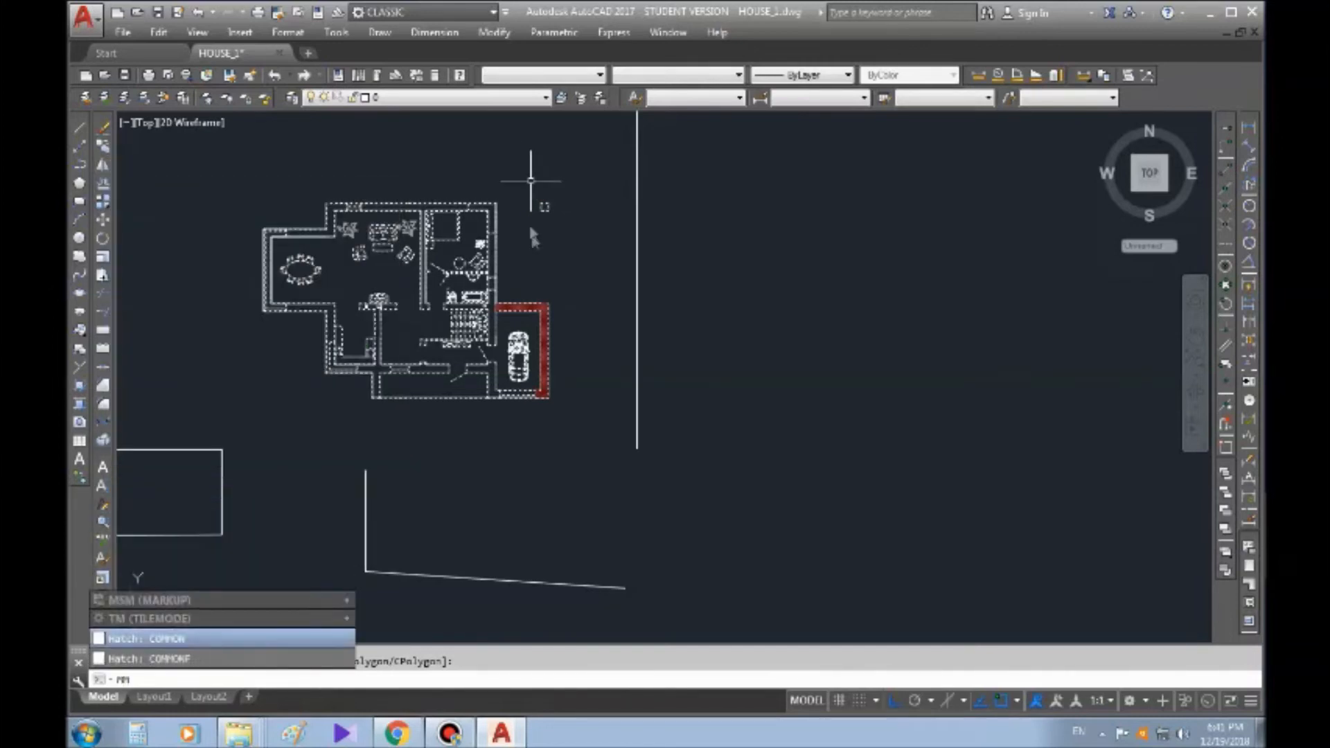
key("BackSpace")
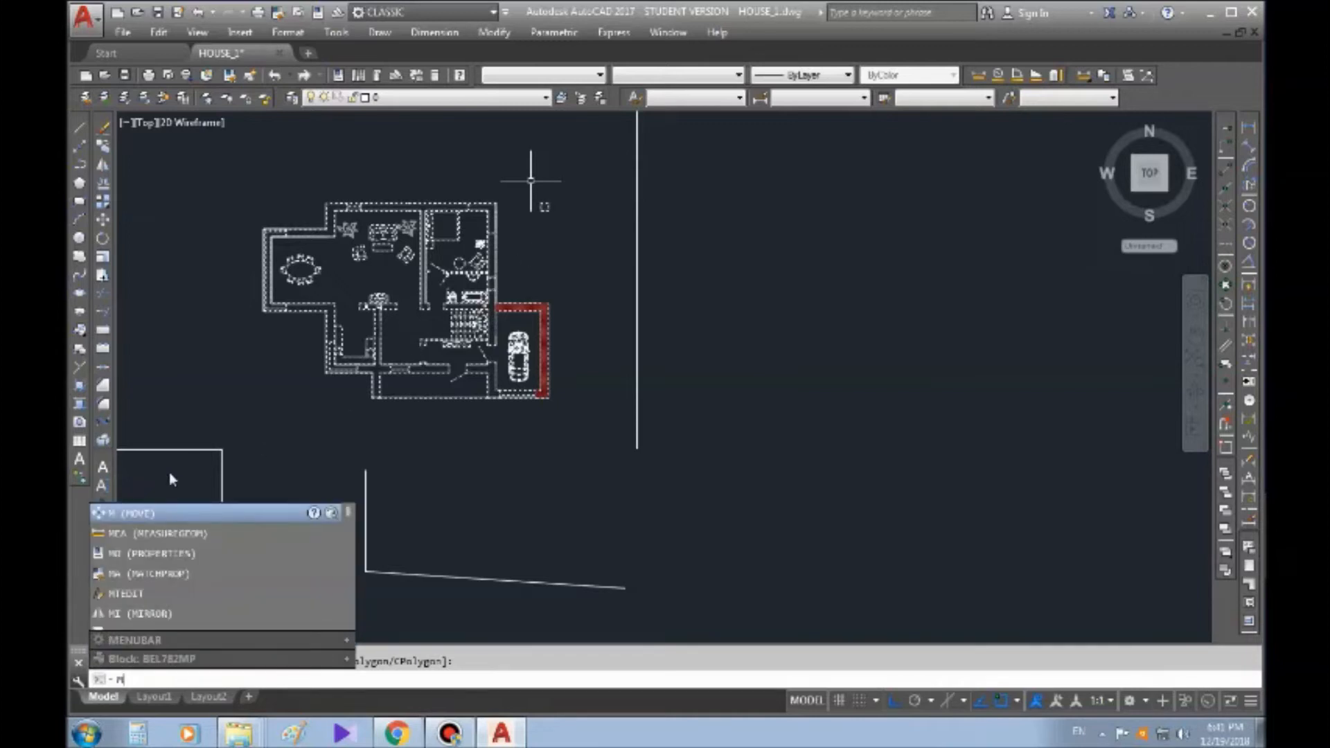
type("I")
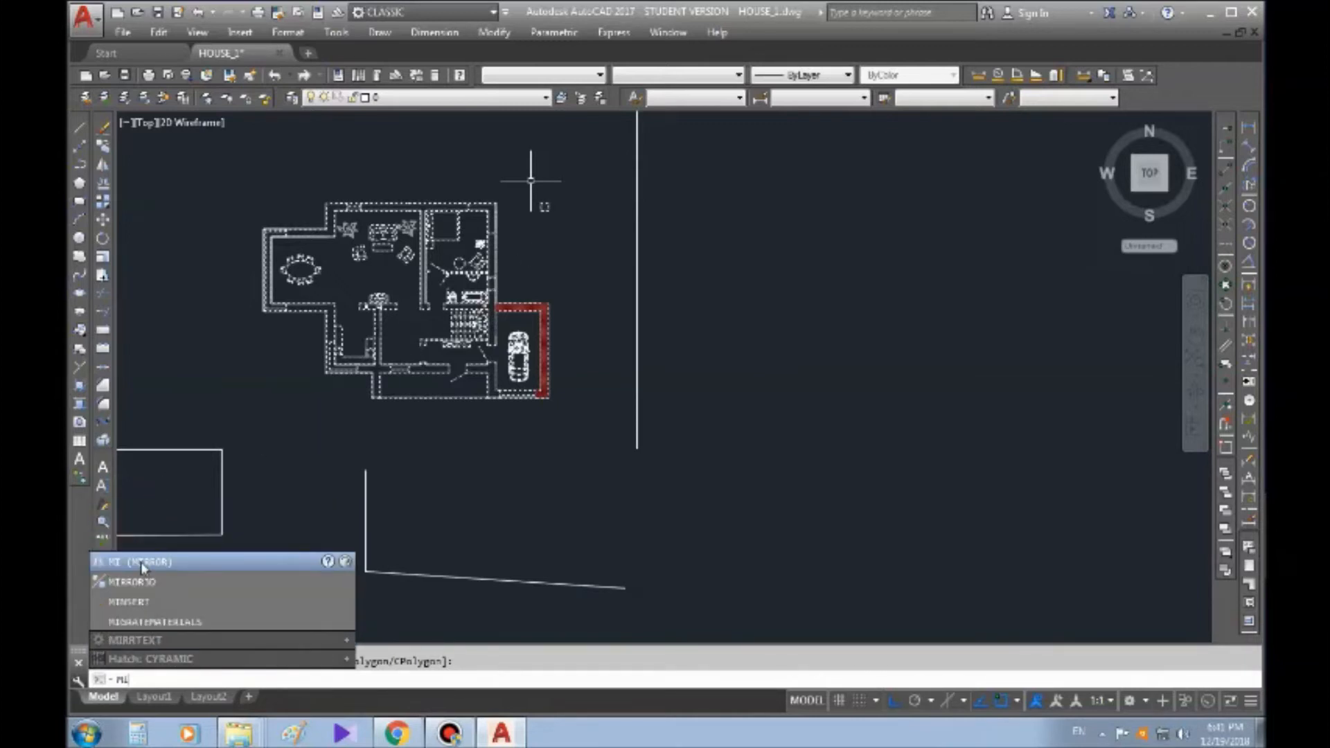
left_click(142, 562)
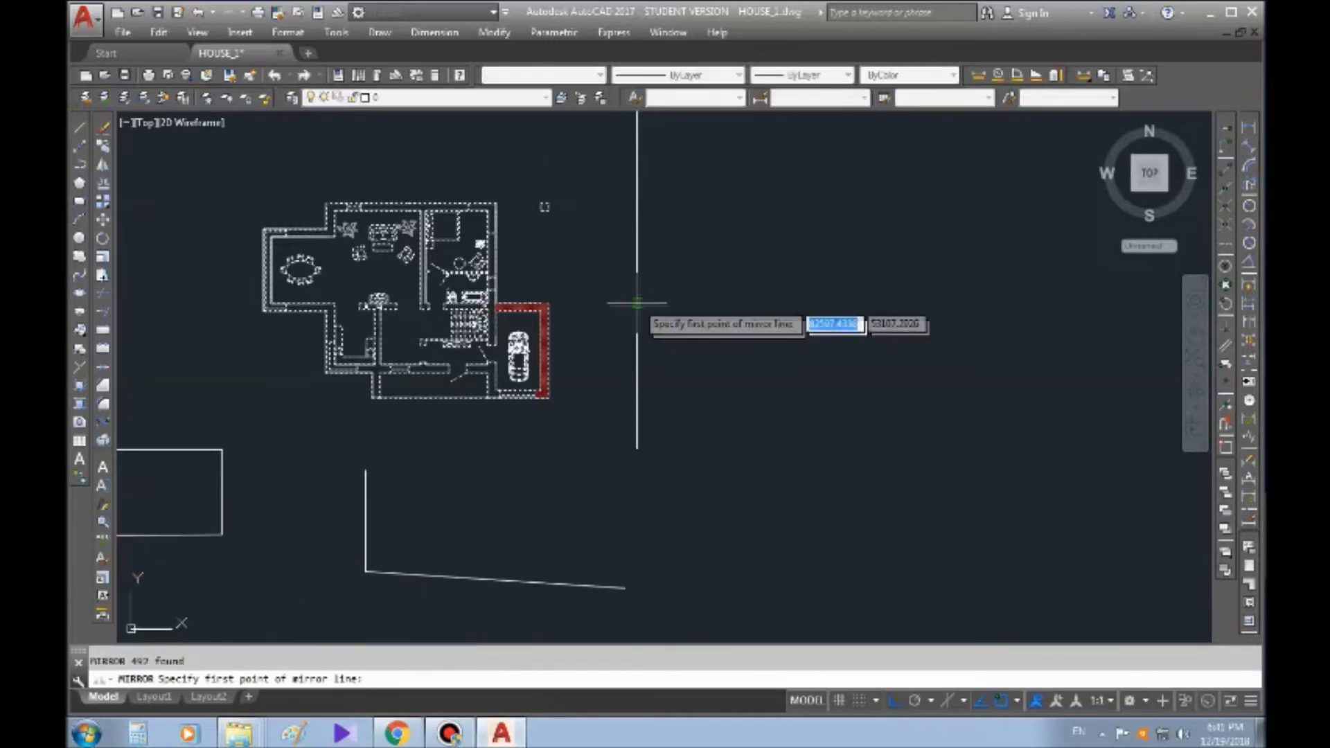
left_click(636, 448)
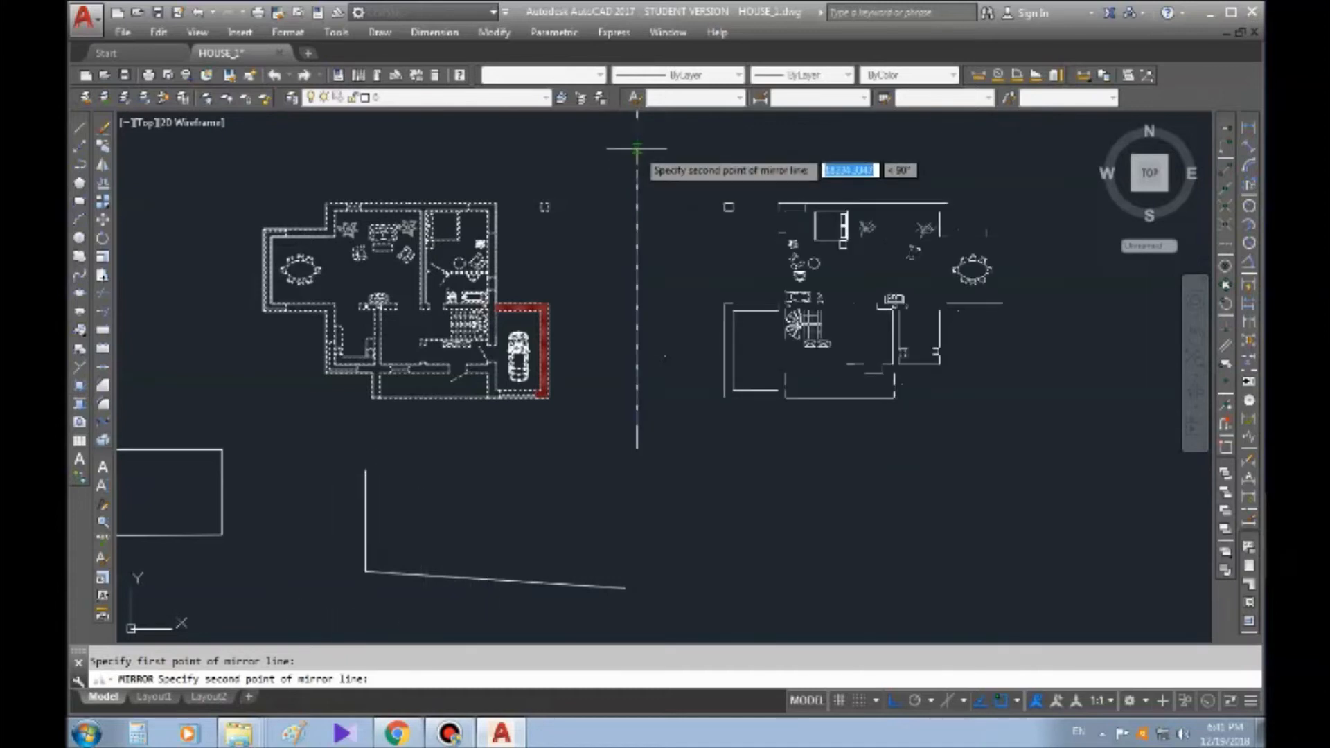
key("F8")
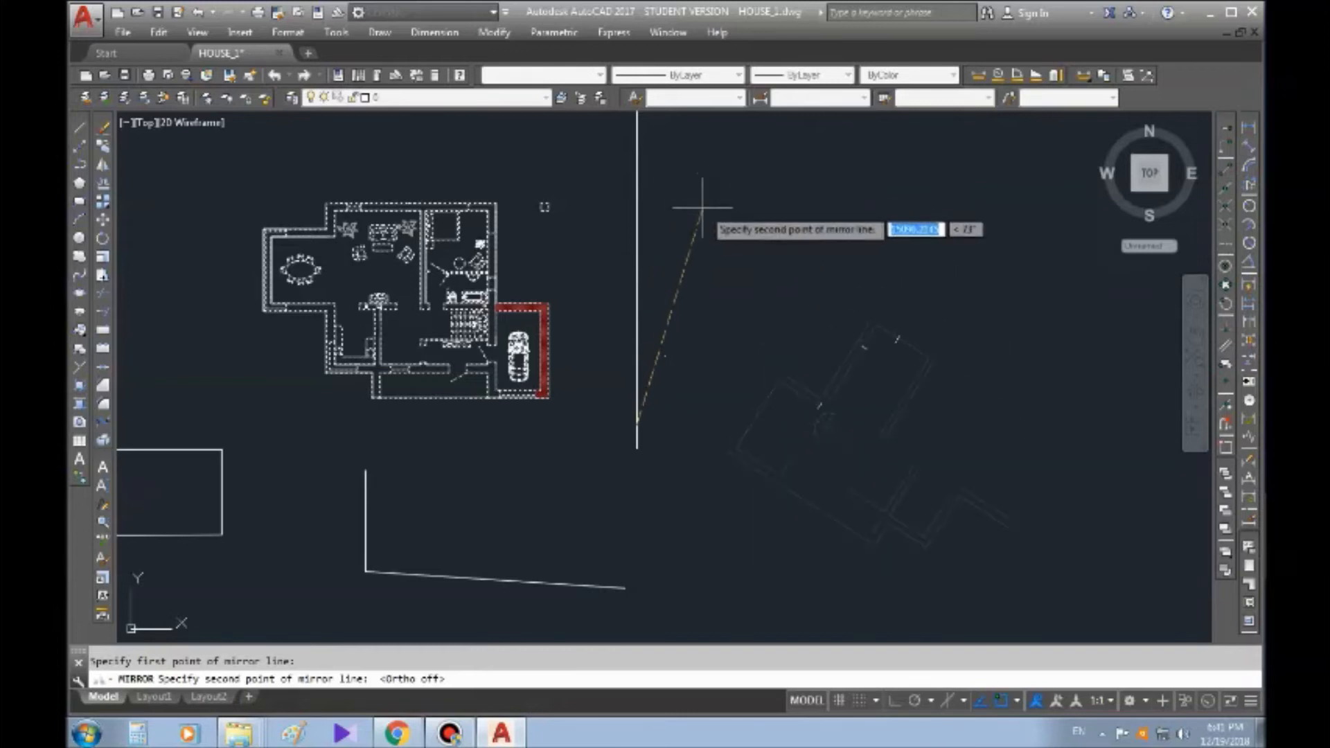
left_click(635, 180)
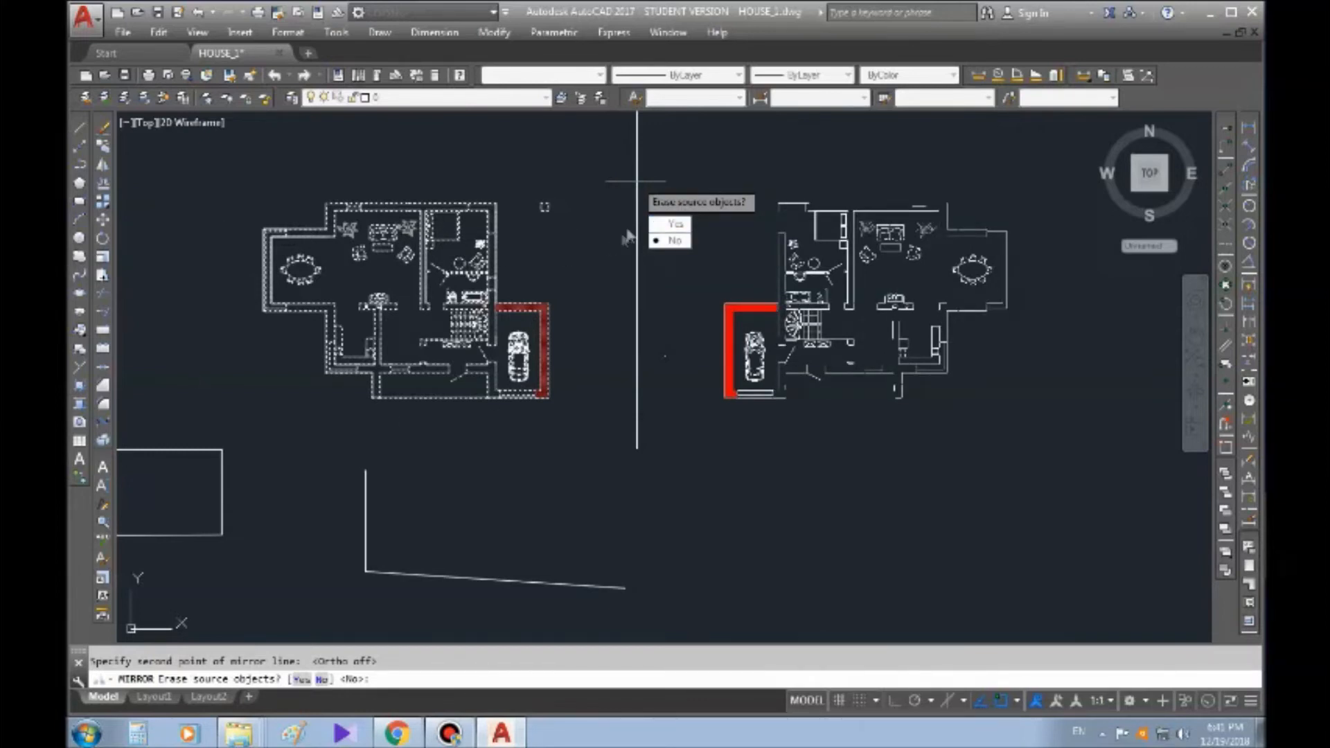
left_click(677, 224)
Erase the vertical mirror line beside the mirrored floor plan
middle_click_drag(700, 182, 484, 218)
key("Escape")
left_click(420, 239)
left_click(329, 263)
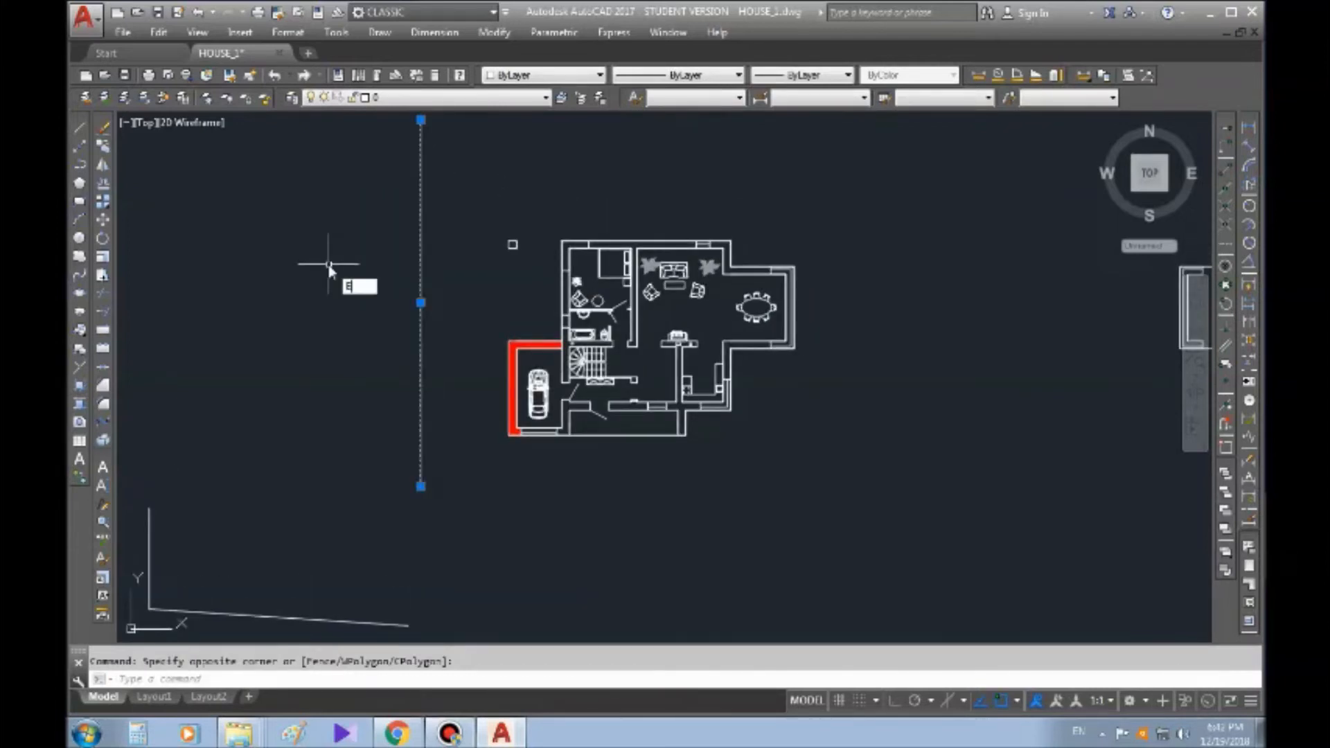
key("Return")
Examine the mirrored floor plan's walls and rooms and its position relative to the other drawings
scroll(797, 344, "down", 2)
middle_click_drag(795, 345, 652, 312)
scroll(578, 218, "up", 2)
middle_click_drag(554, 408, 560, 328)
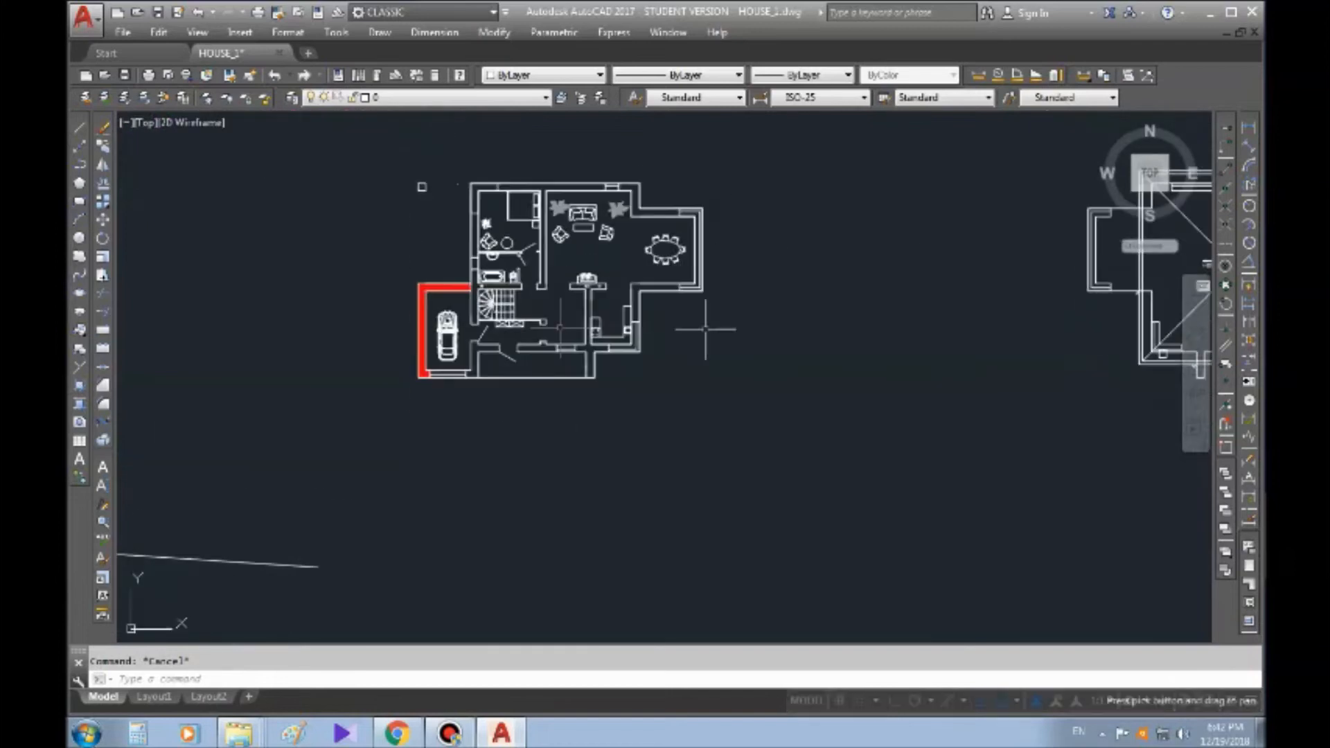
middle_click_drag(339, 171, 287, 331)
scroll(738, 411, "down", 2)
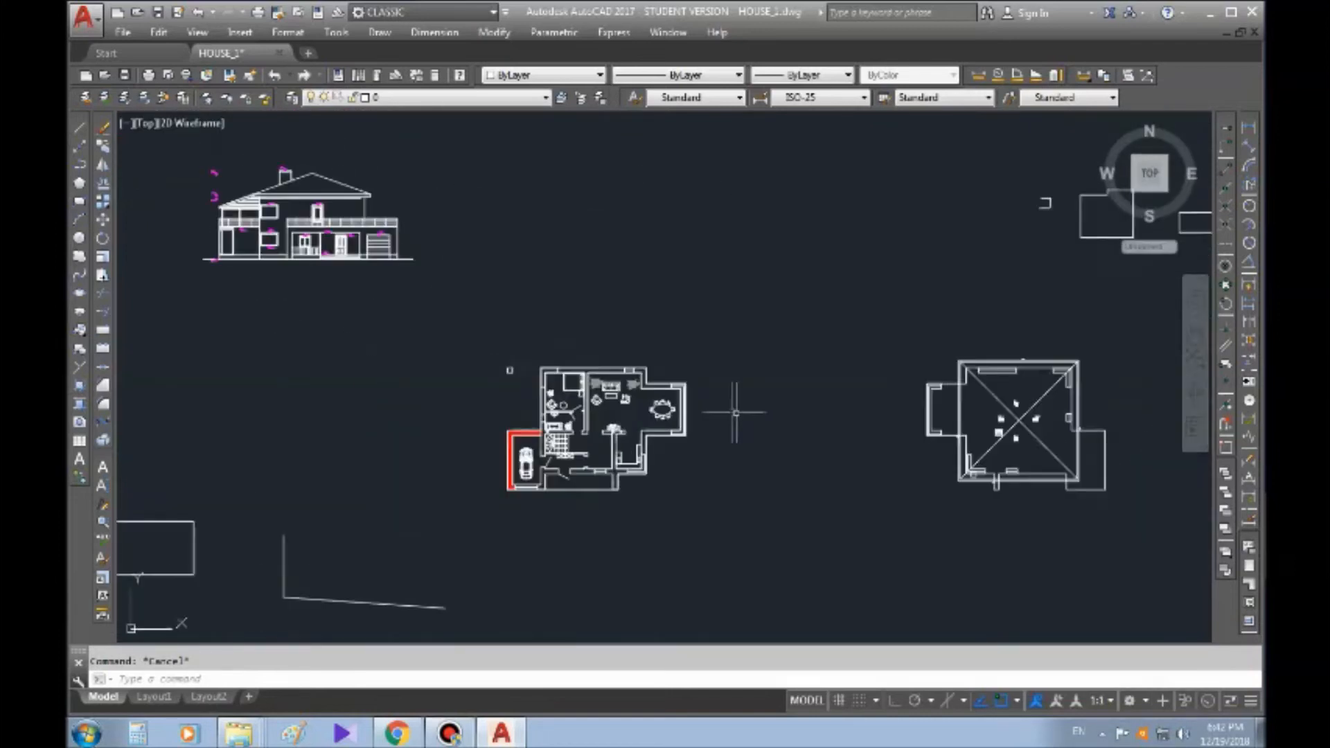
middle_click_drag(736, 412, 519, 369)
middle_click_drag(785, 340, 608, 309)
middle_click_drag(306, 202, 511, 177)
scroll(607, 396, "down", 6)
middle_click_drag(764, 359, 562, 345)
scroll(339, 351, "up", 11)
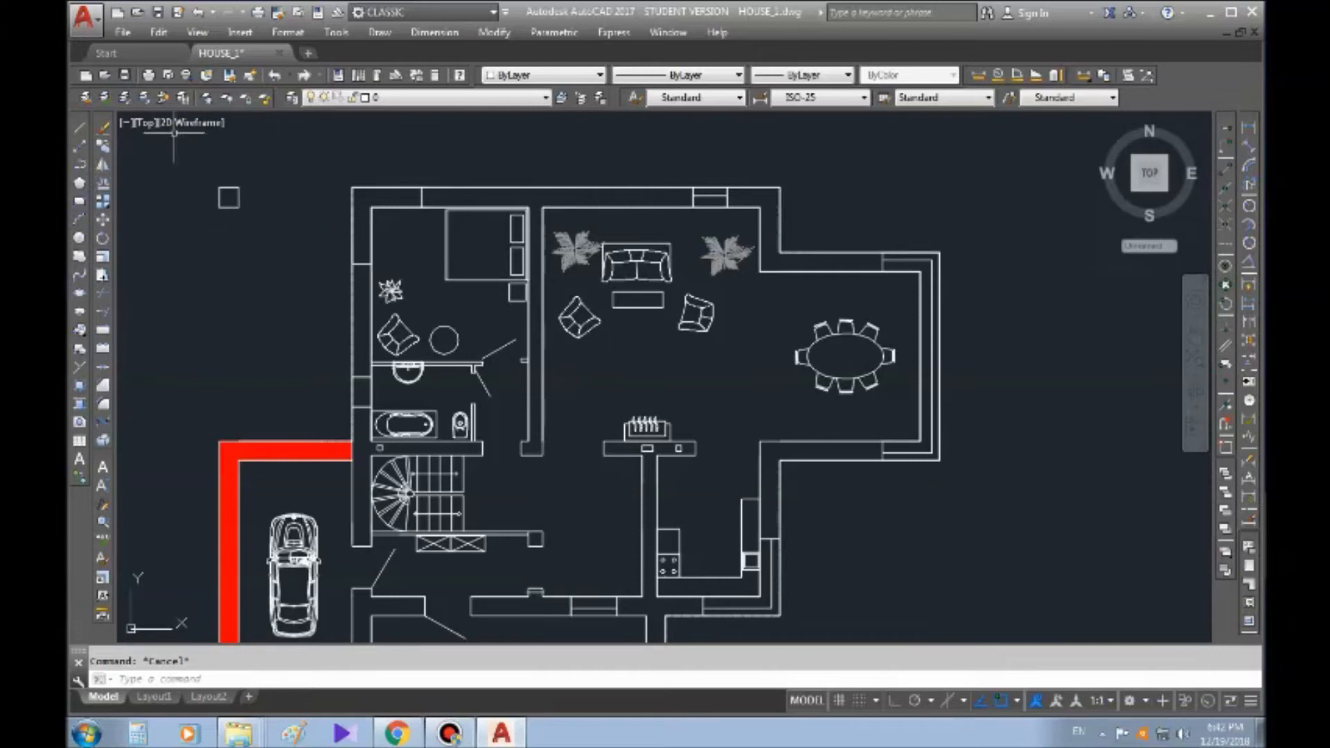
middle_click_drag(660, 333, 602, 254)
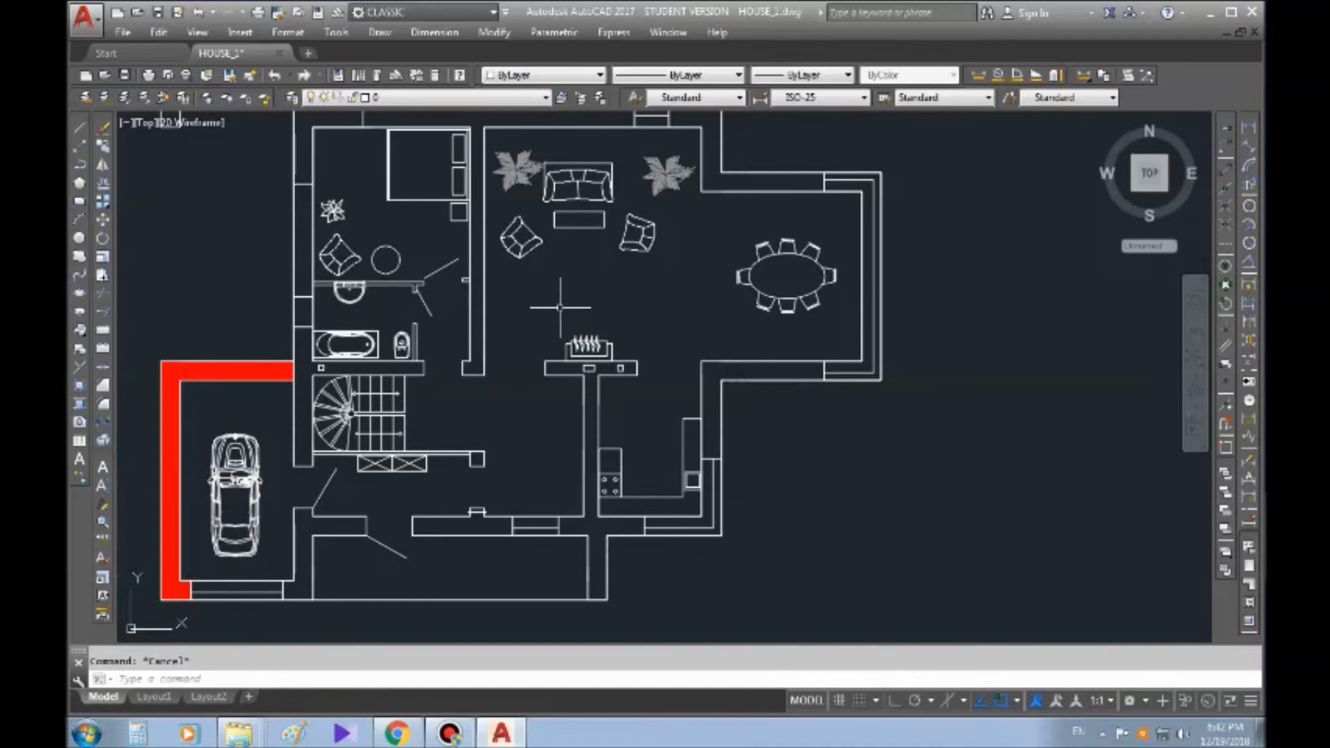
scroll(559, 302, "down", 5)
scroll(378, 261, "up", 3)
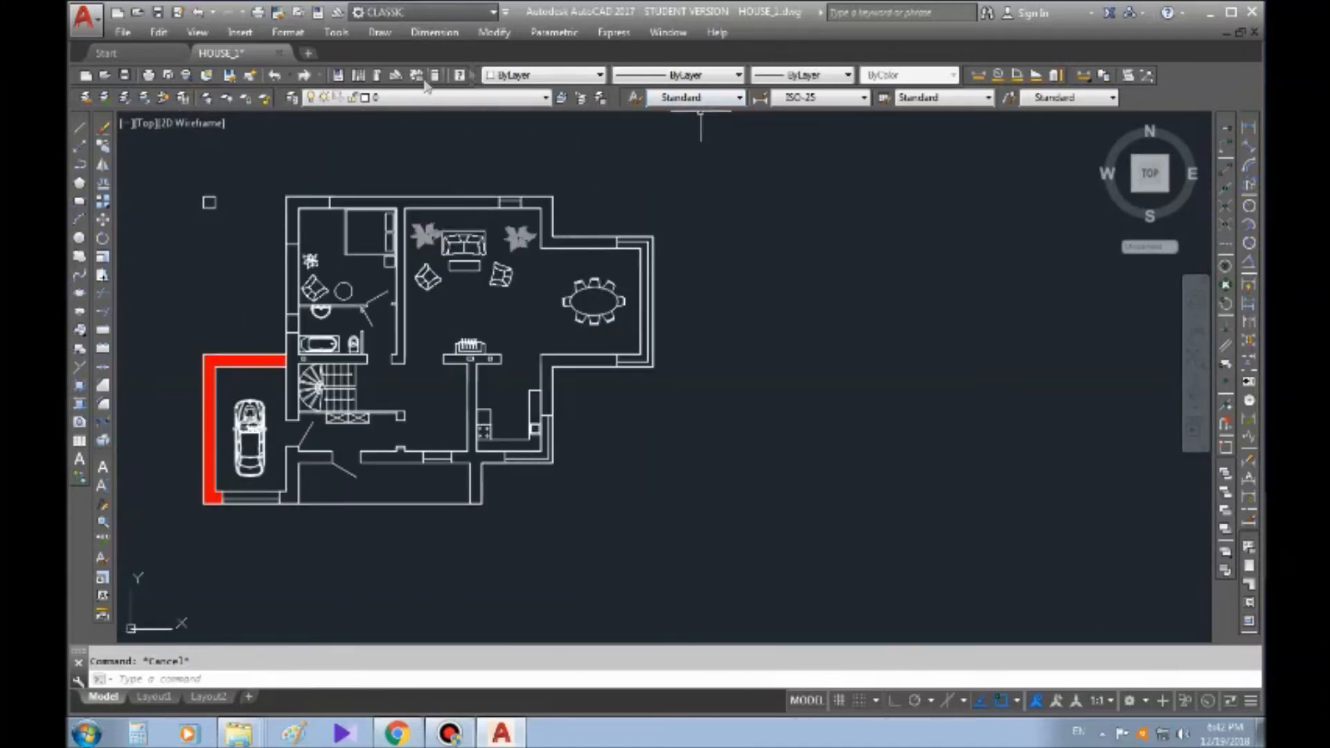
left_click(81, 168)
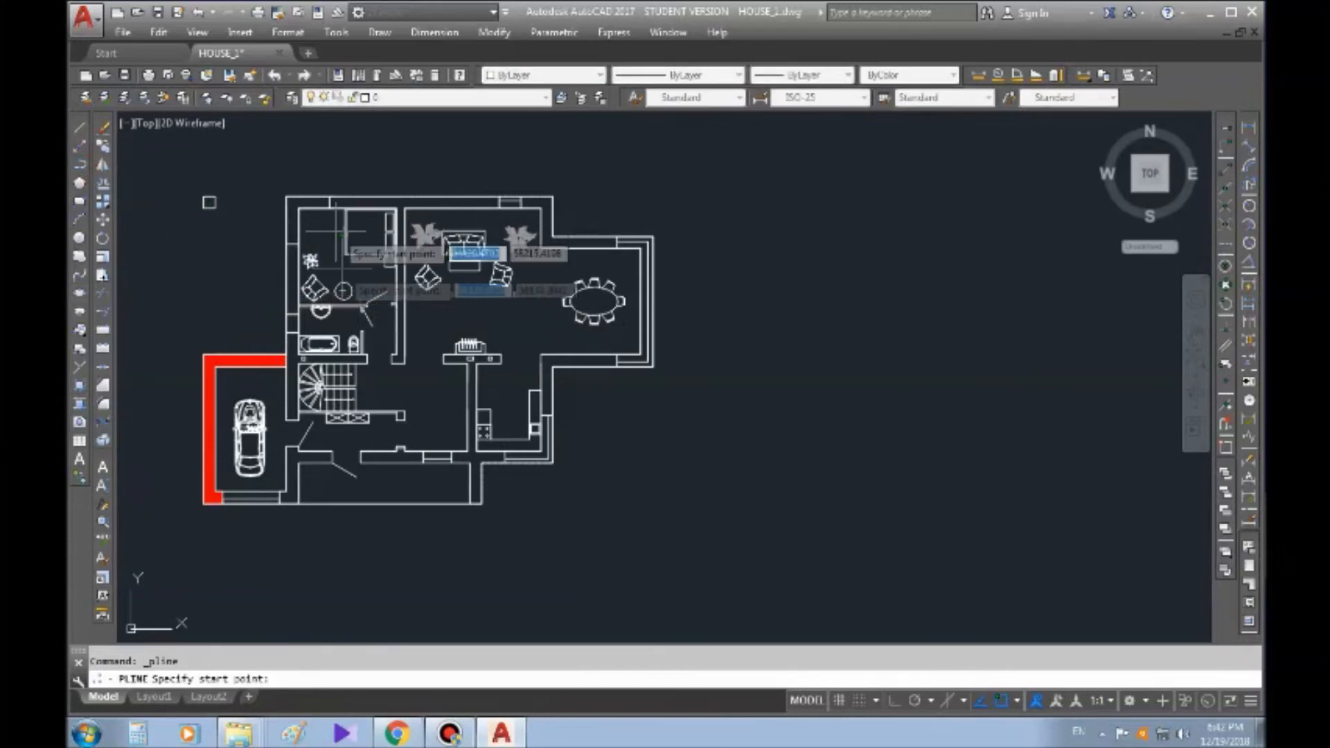
middle_click_drag(669, 298, 693, 286)
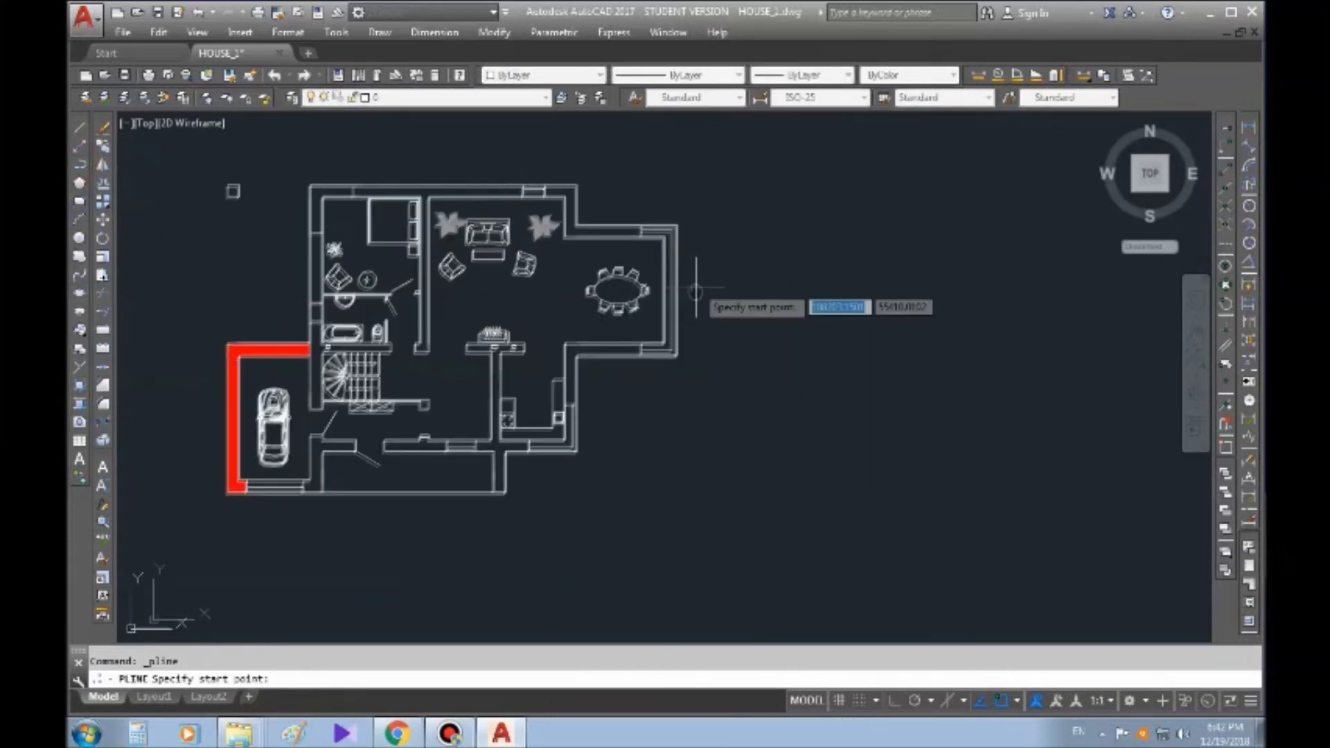
scroll(522, 184, "up", 2)
middle_click_drag(609, 164, 649, 220)
key("Escape")
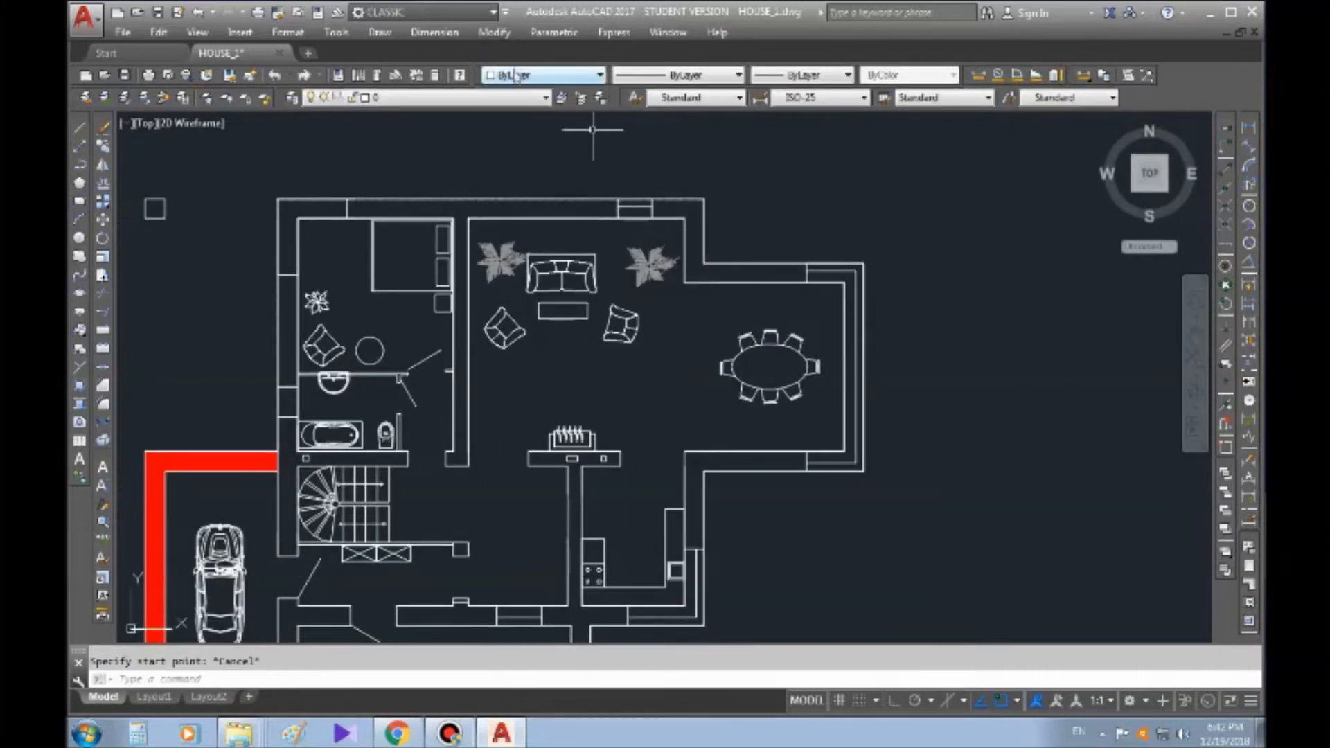
Set the drawing color to Magenta and trace a polyline from the bedroom's upper-left outer corner around the dining bay to its lower inside corner
left_click(526, 75)
left_click(510, 185)
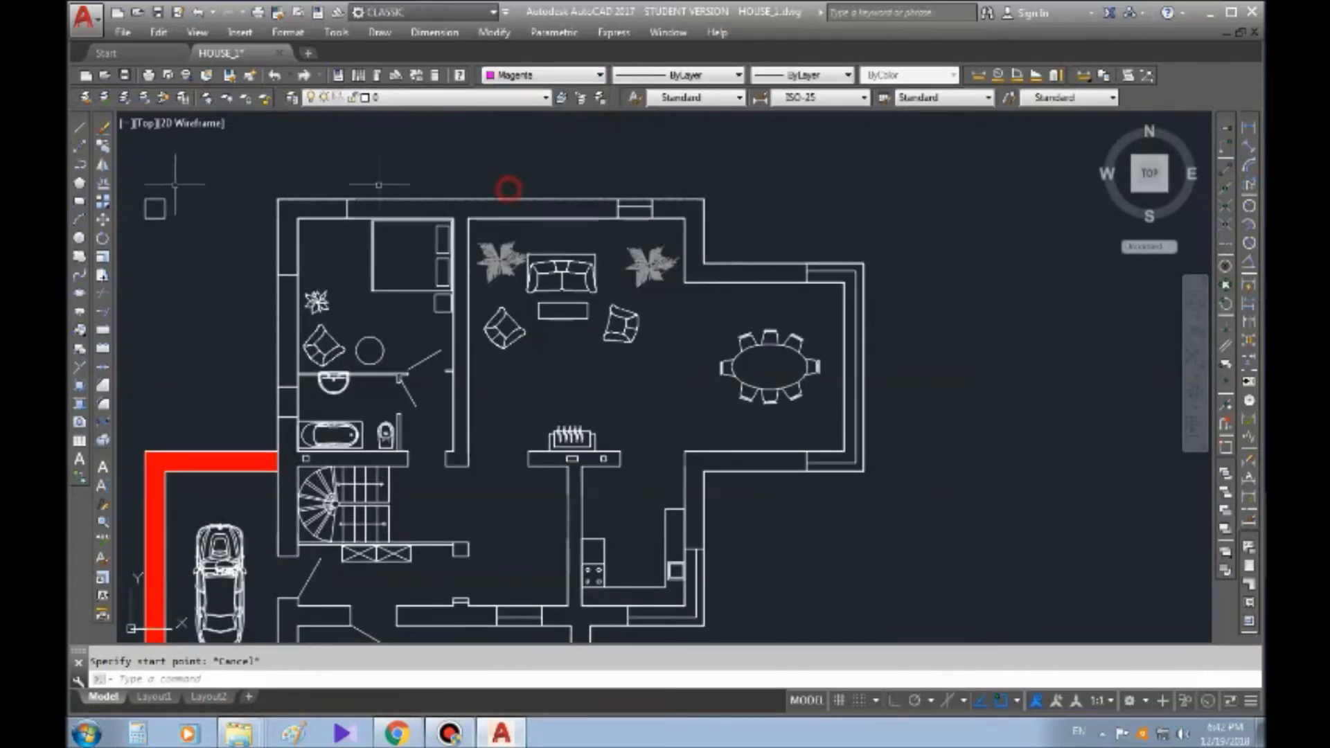
left_click(81, 167)
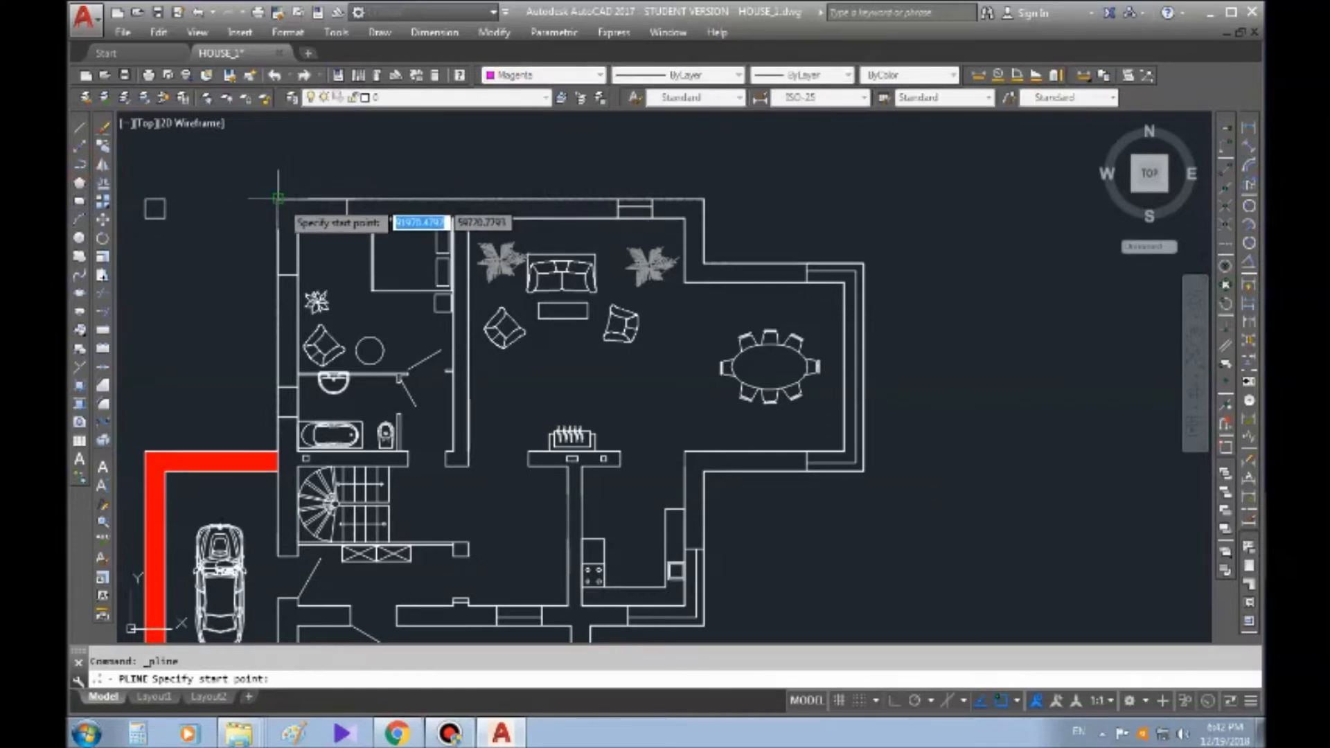
left_click(277, 200)
left_click(703, 200)
left_click(703, 264)
left_click(863, 263)
left_click(863, 471)
left_click(704, 470)
Continue the magenta polyline down the kitchen wall, around the porch wall stub, along the front wall and up the garage-side wall to its start
middle_click_drag(703, 582, 753, 336)
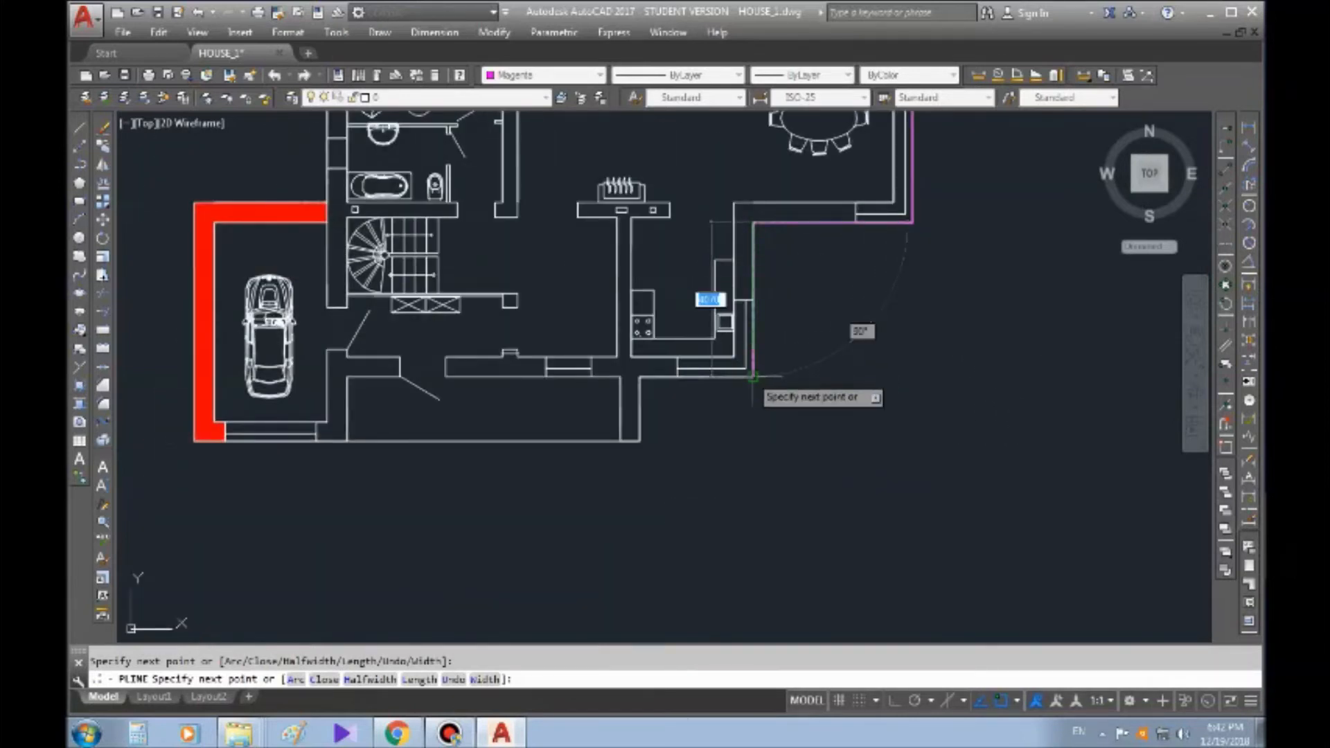
left_click(753, 377)
left_click(637, 377)
left_click(638, 441)
left_click(621, 441)
left_click(620, 378)
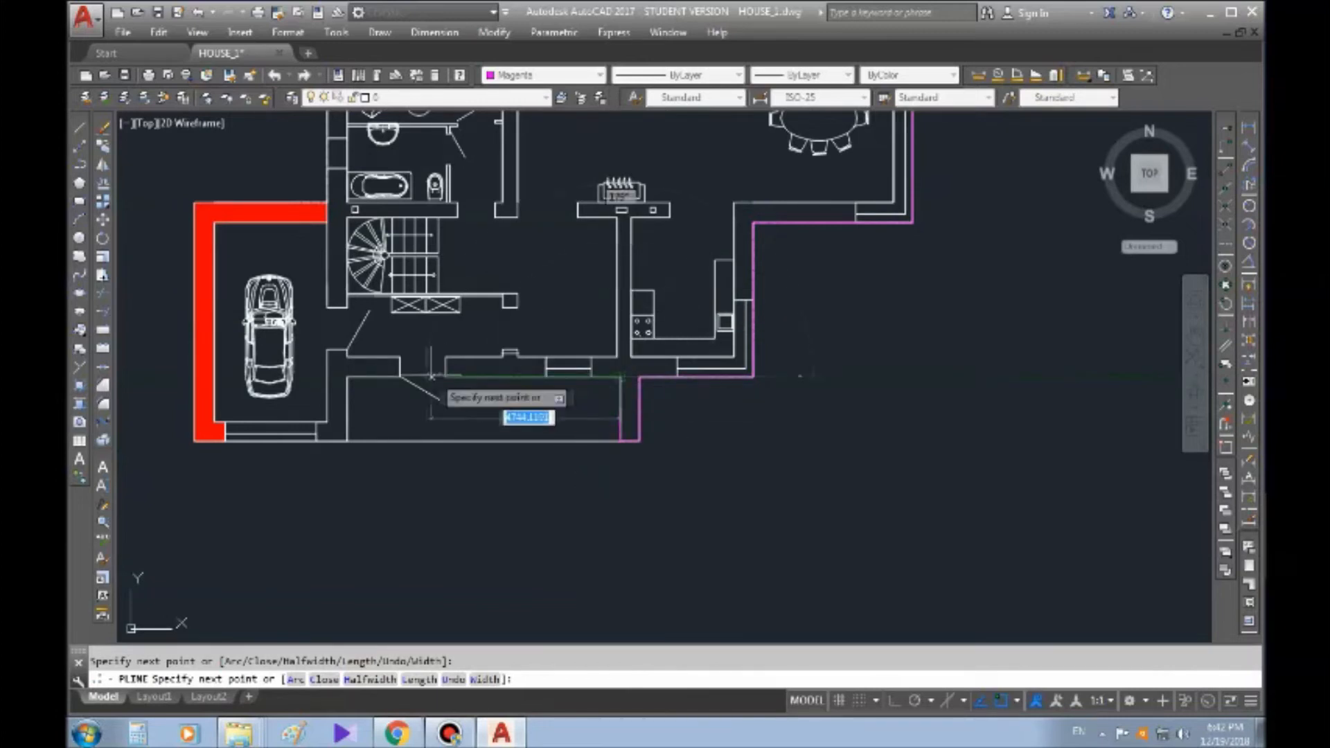
left_click(326, 377)
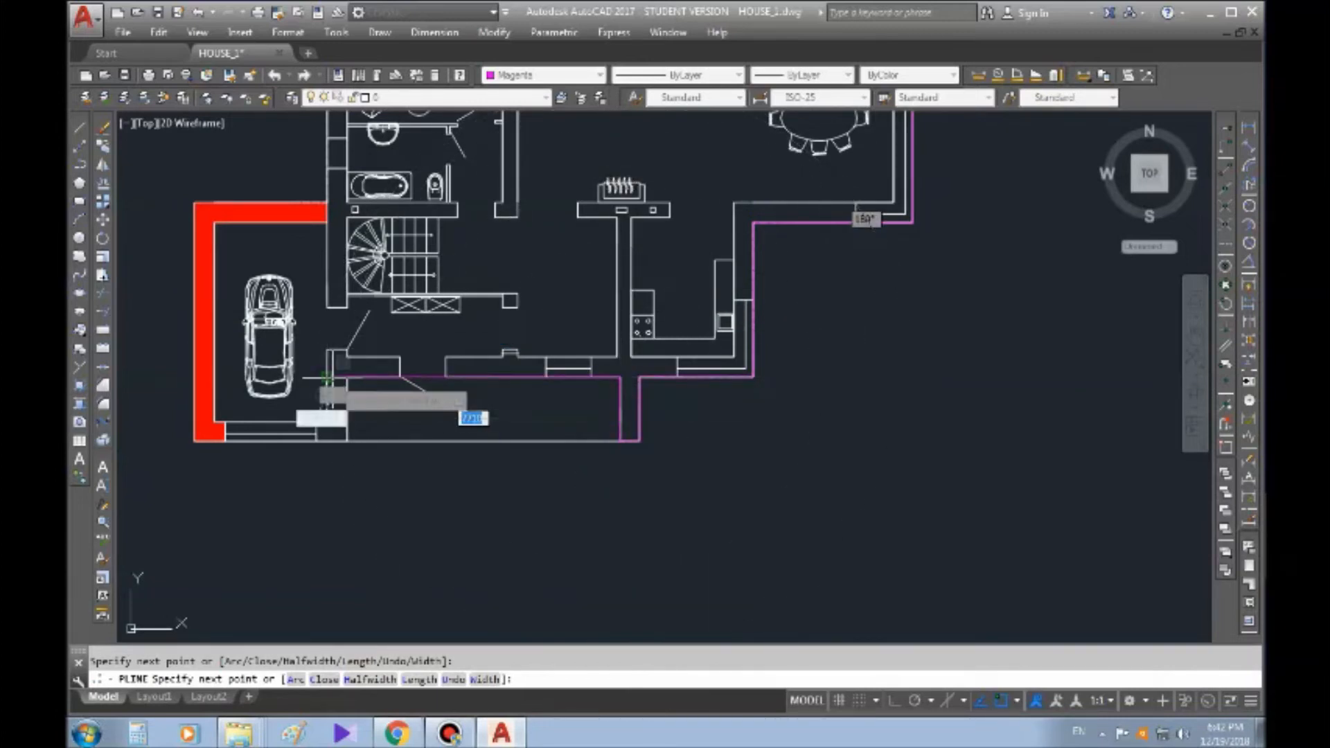
scroll(318, 225, "down", 2)
middle_click_drag(319, 227, 322, 365)
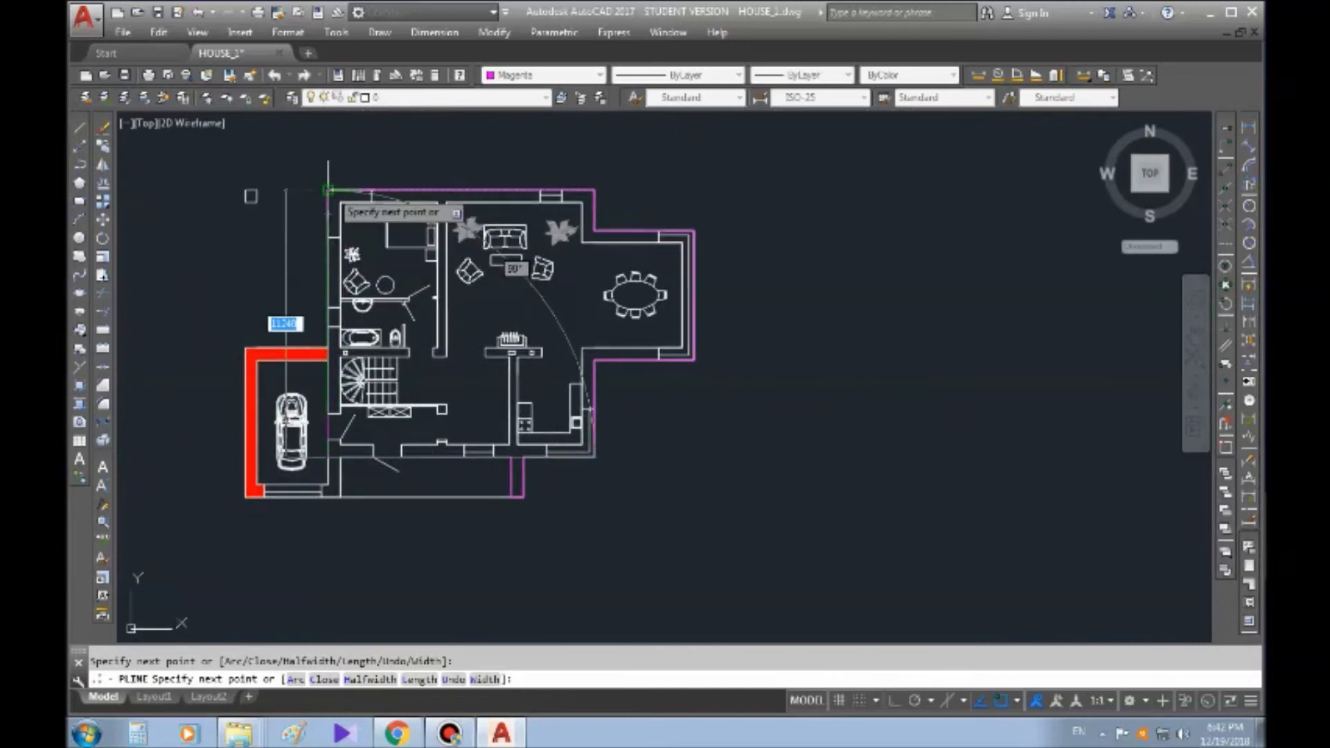
left_click(327, 190)
key("Escape")
Begin an Offset and pick the first distance point on the magenta outer wall line near the dining bay's upper inner corner
scroll(720, 228, "up", 4)
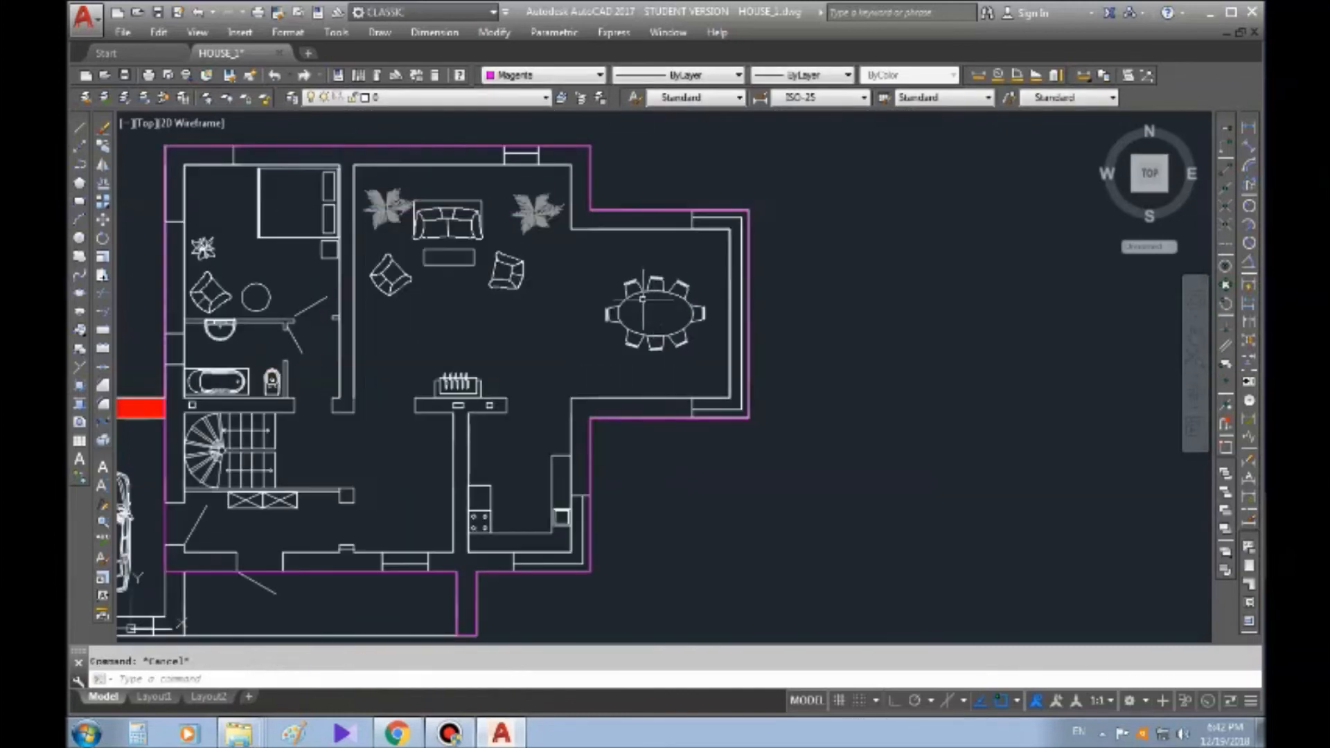
middle_click_drag(737, 207, 804, 278)
scroll(664, 312, "down", 4)
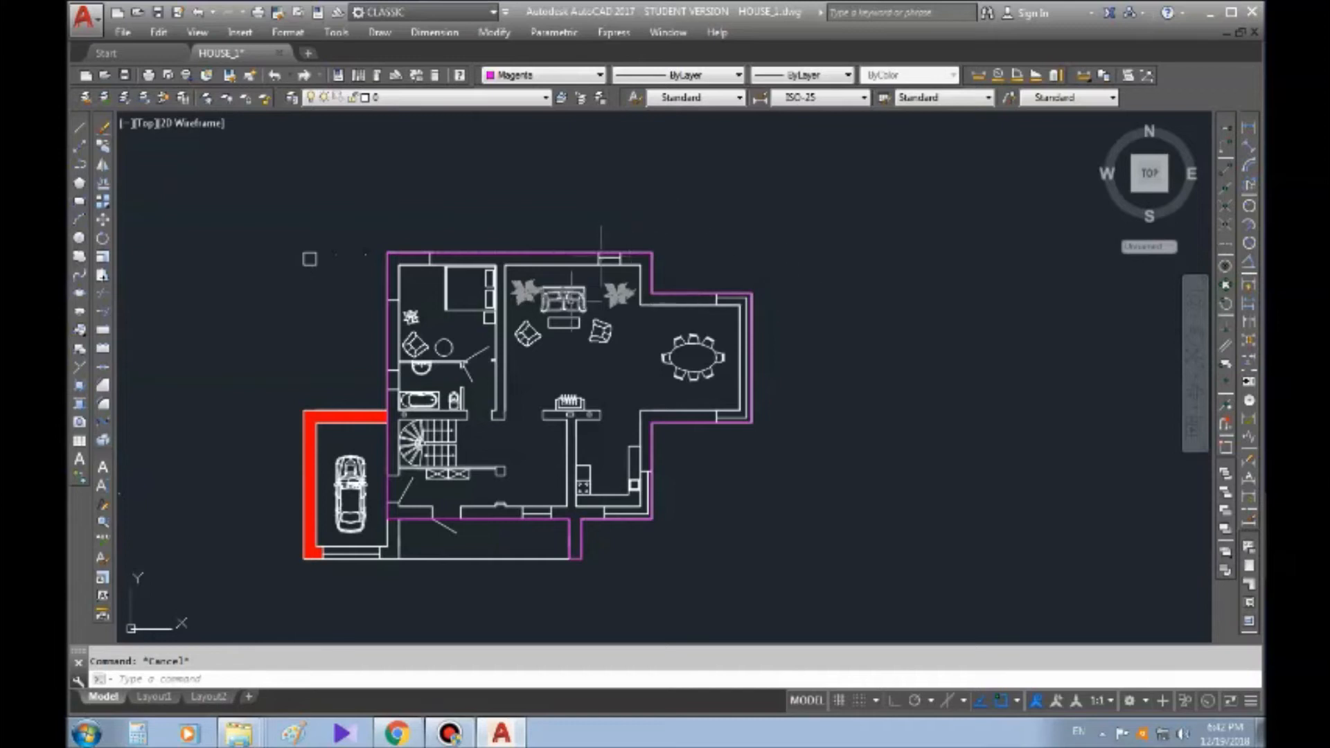
middle_click_drag(621, 361, 361, 333)
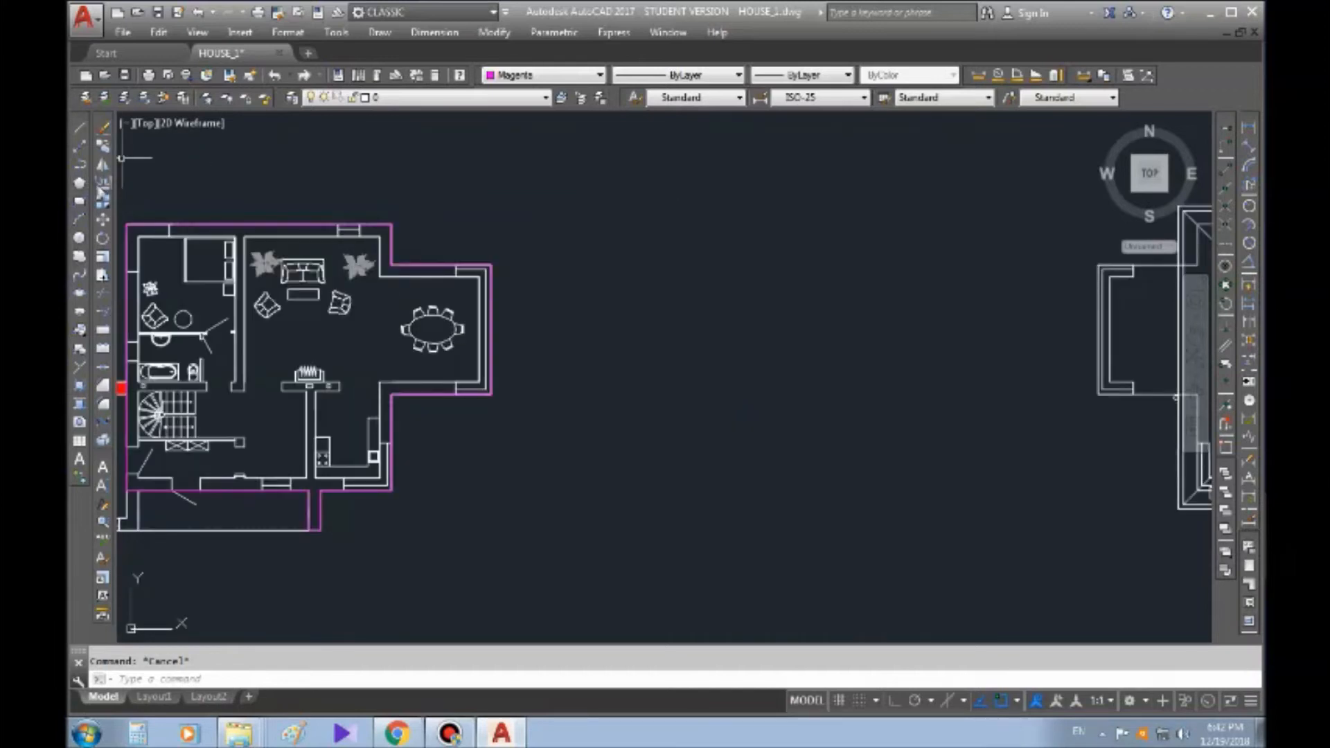
left_click(103, 194)
scroll(315, 208, "up", 5)
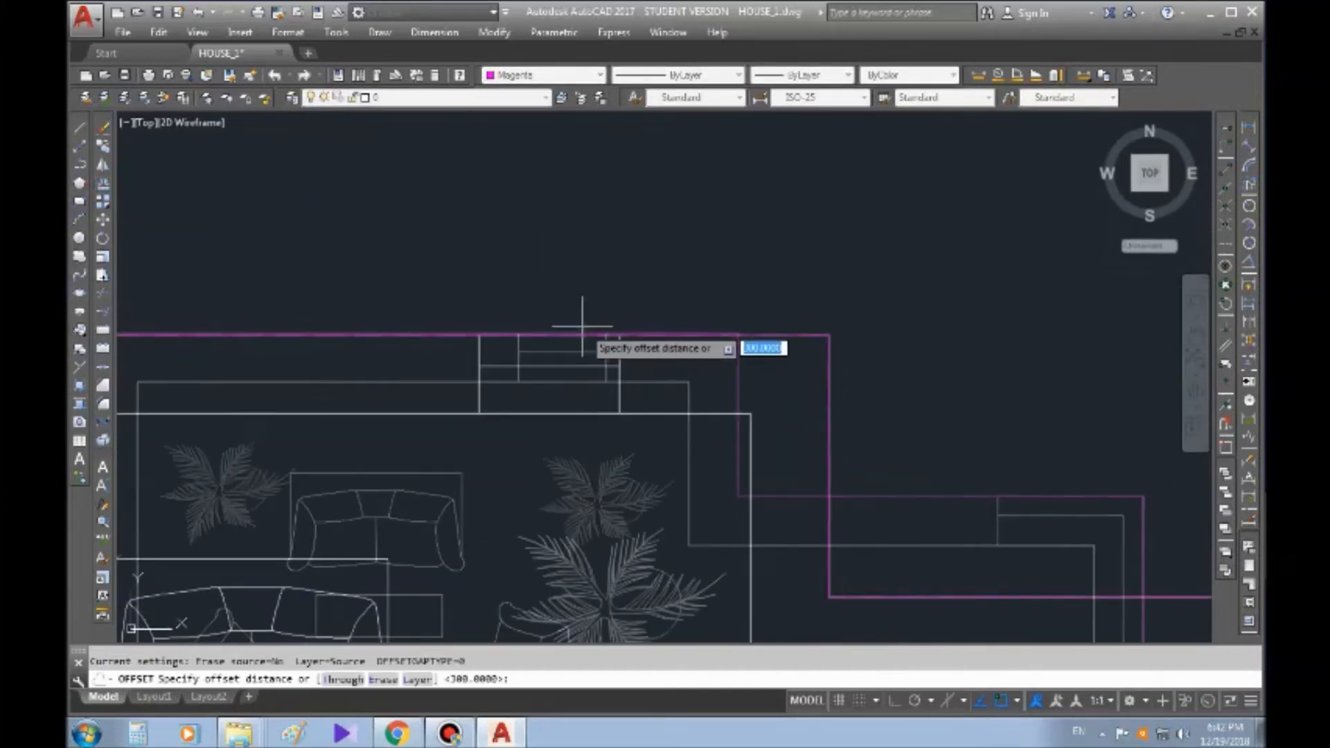
middle_click_drag(700, 345, 593, 180)
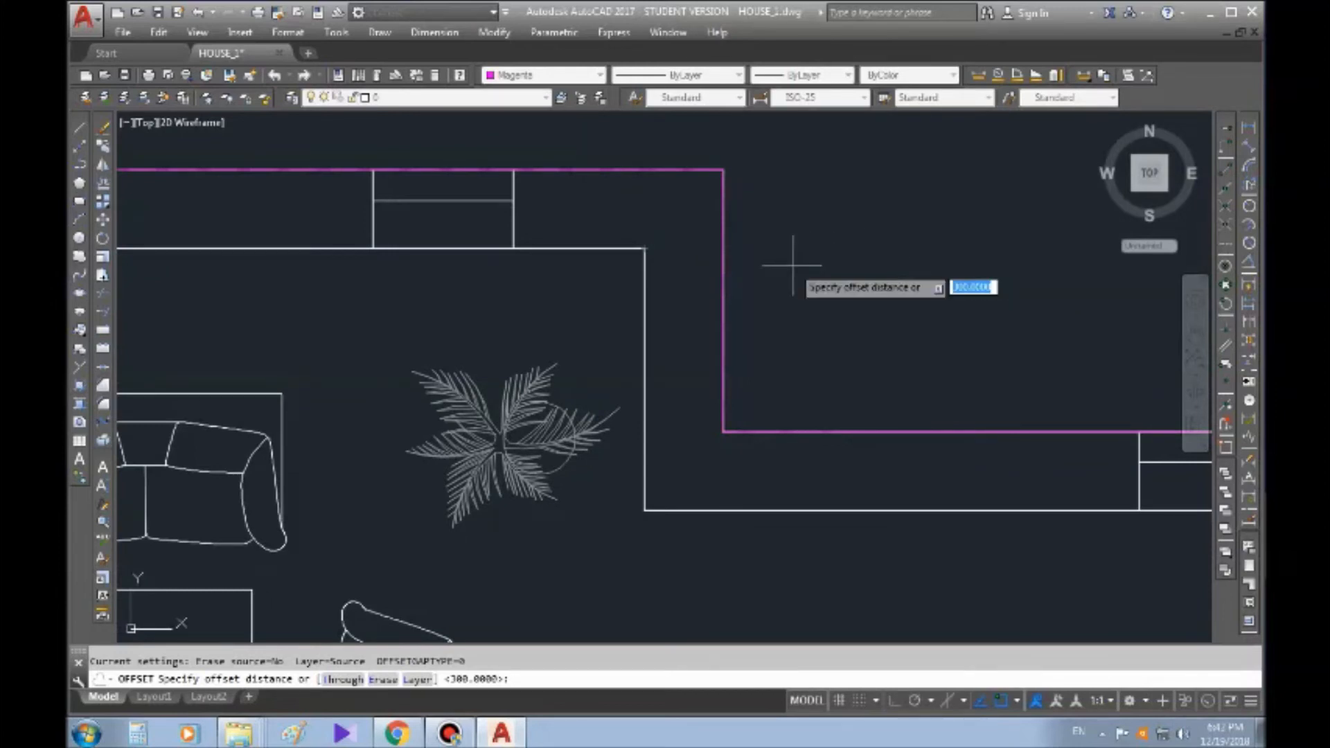
middle_click_drag(751, 430, 655, 332)
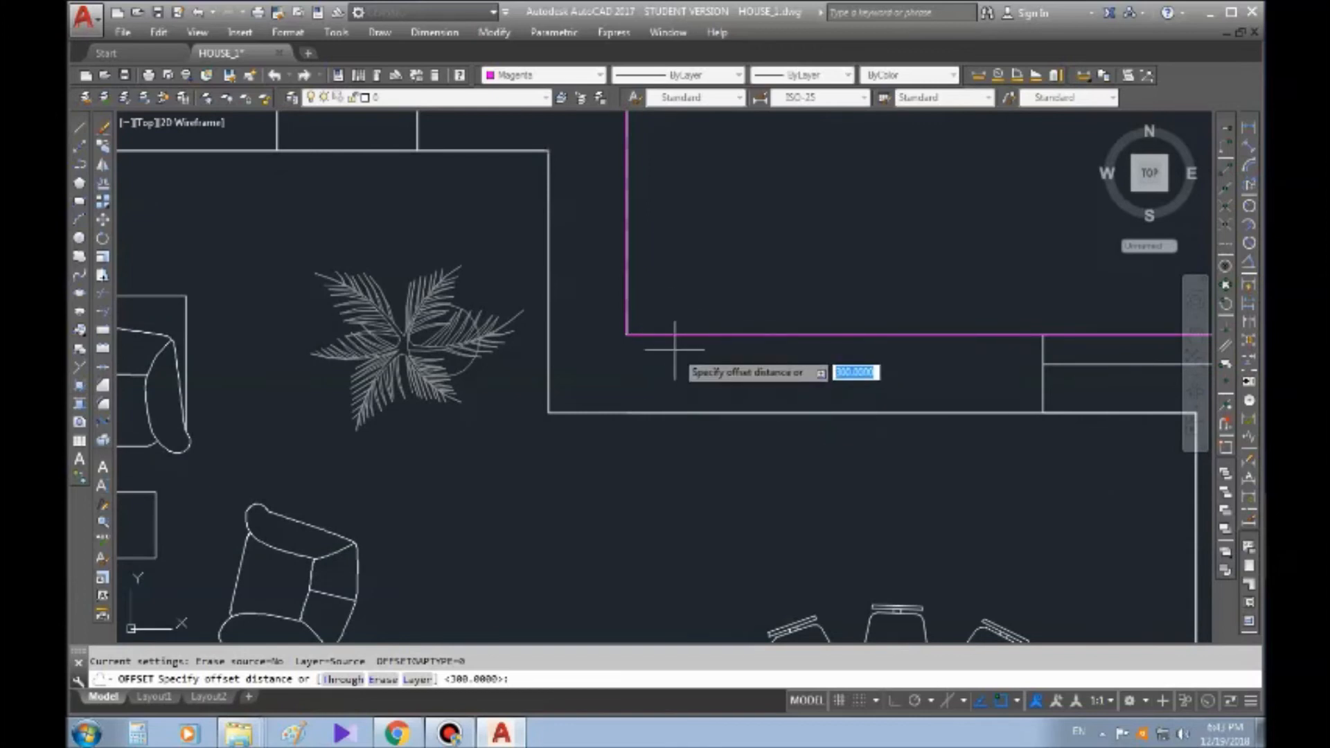
left_click(660, 335)
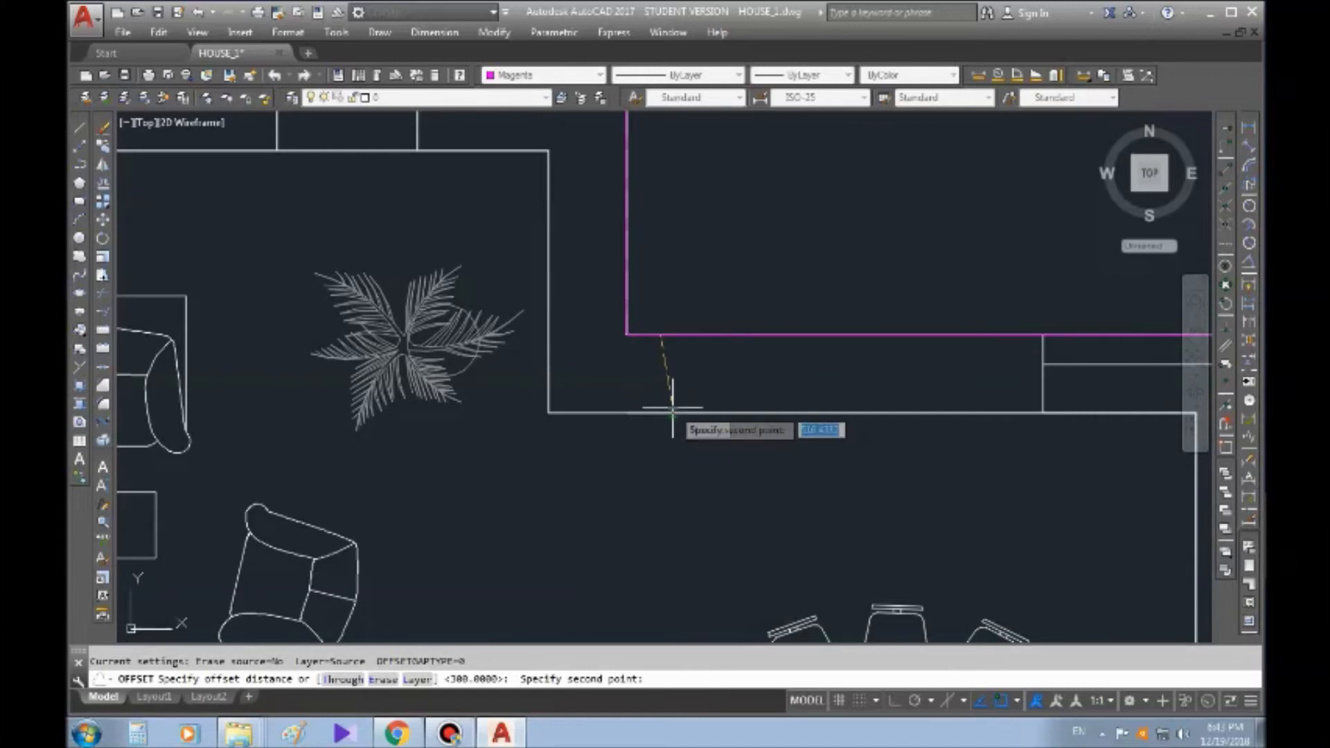
Set the offset distance to the wall thickness by picking the inner wall line with Ortho and Perpendicular snap, without offsetting anything
key("F8")
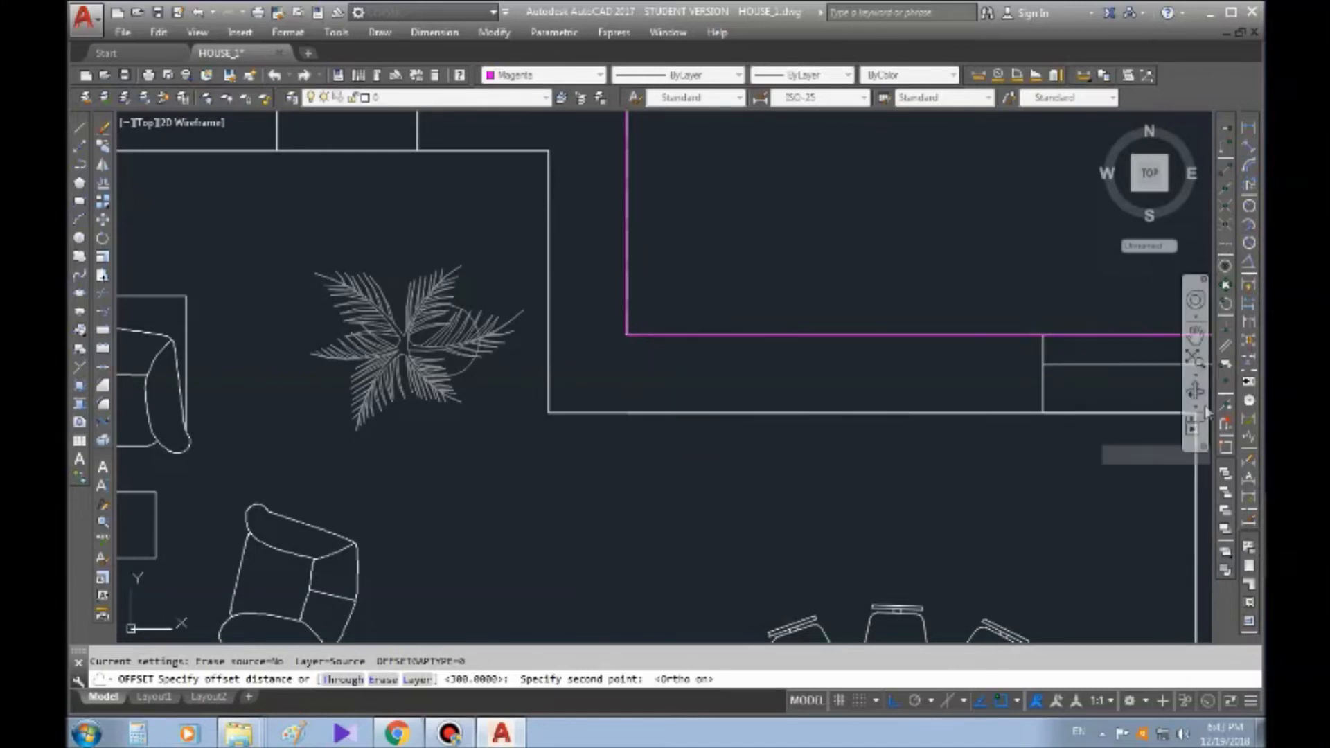
left_click(1016, 701)
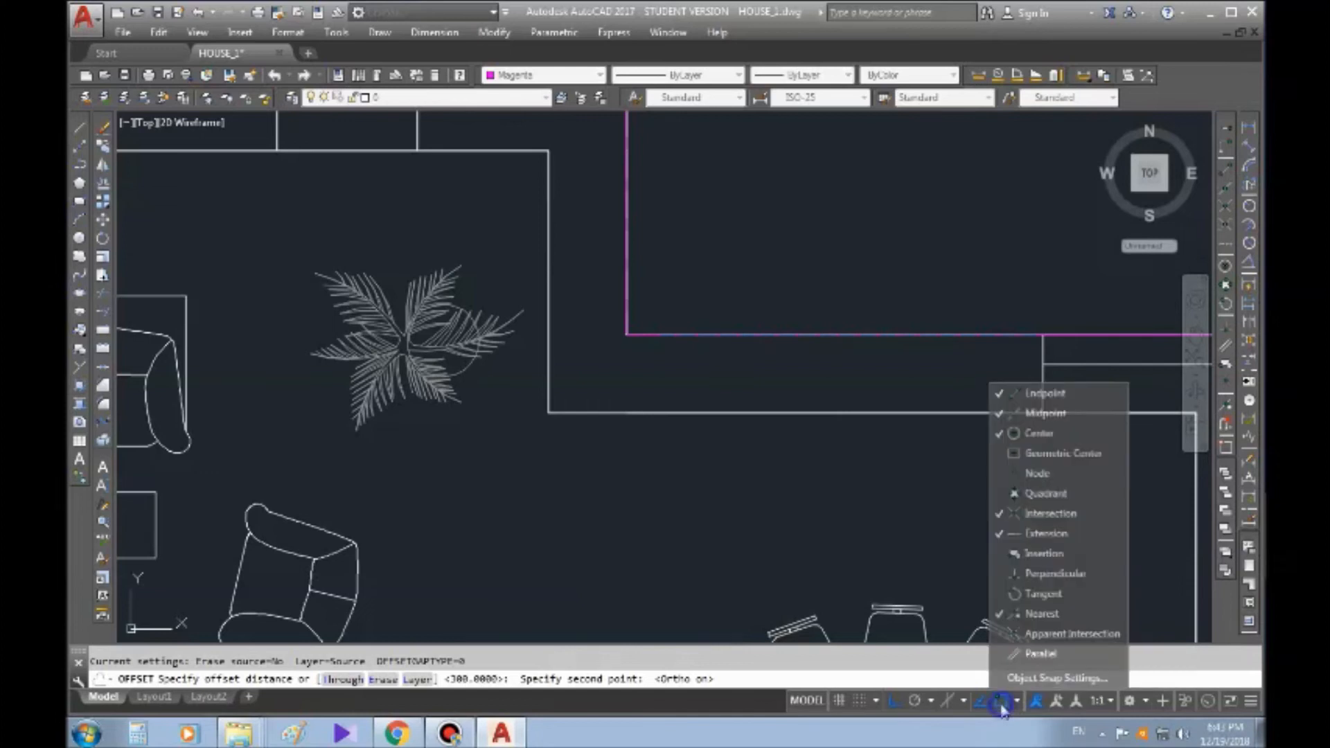
left_click(1023, 578)
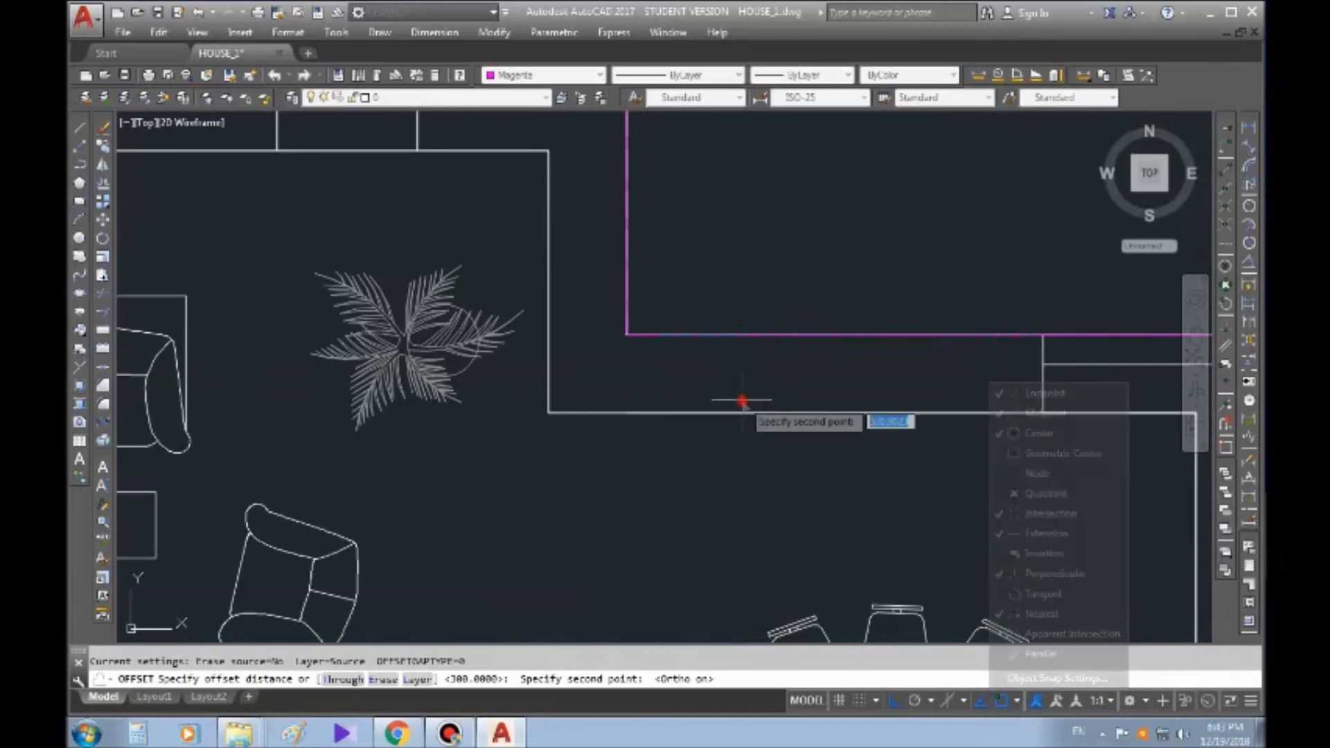
left_click(658, 414)
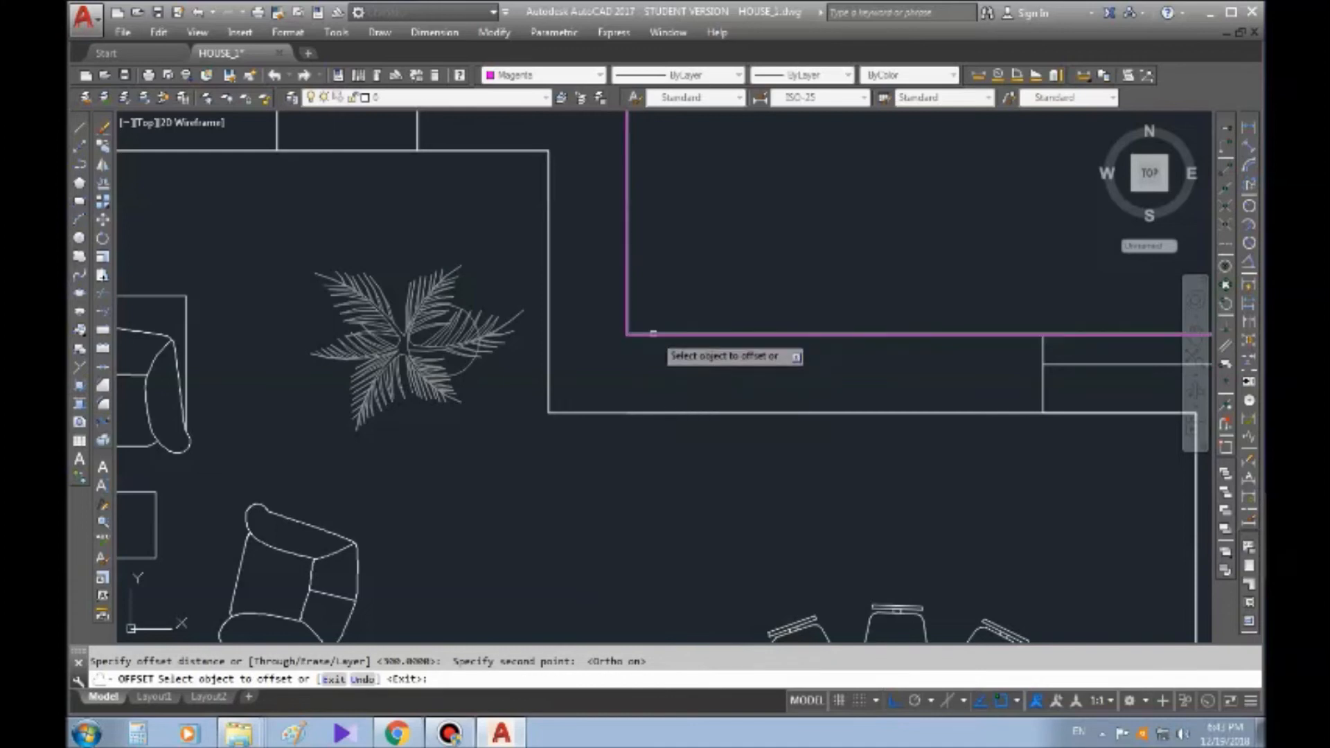
scroll(632, 346, "down", 5)
middle_click_drag(674, 521, 701, 385)
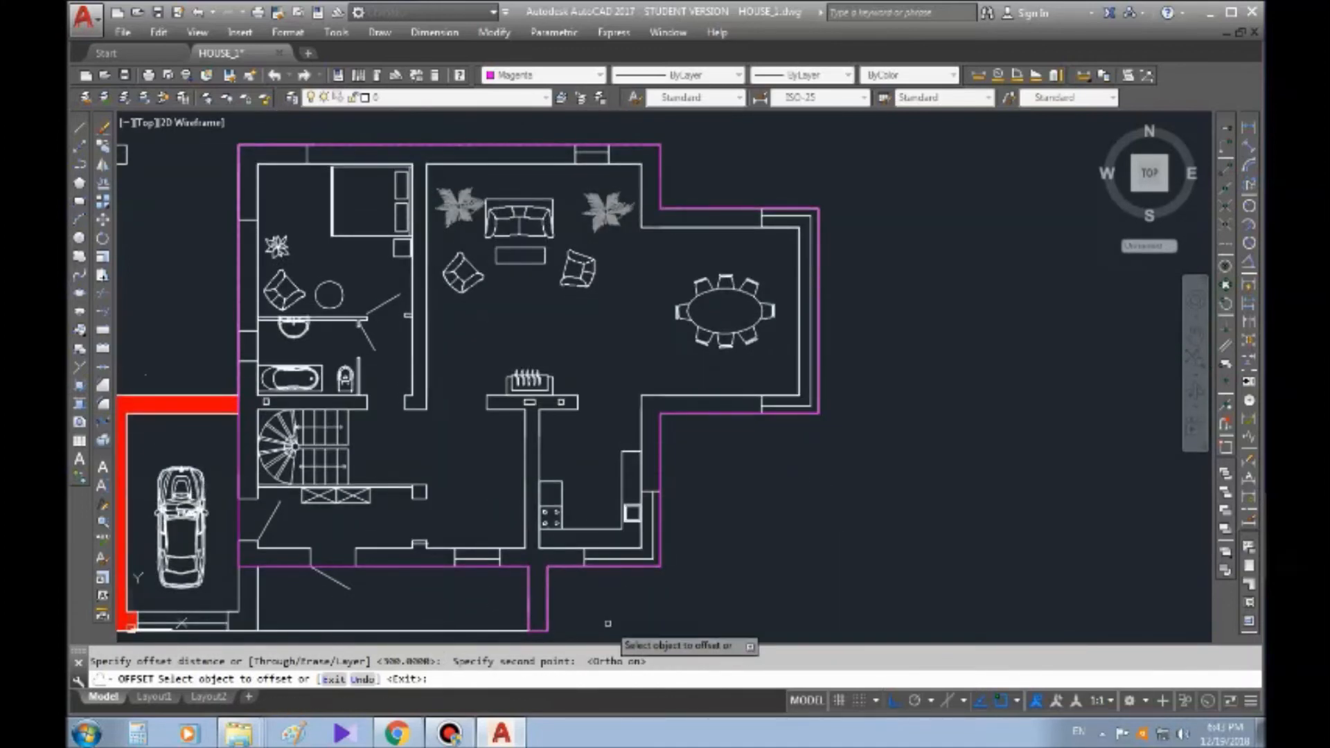
key("Return")
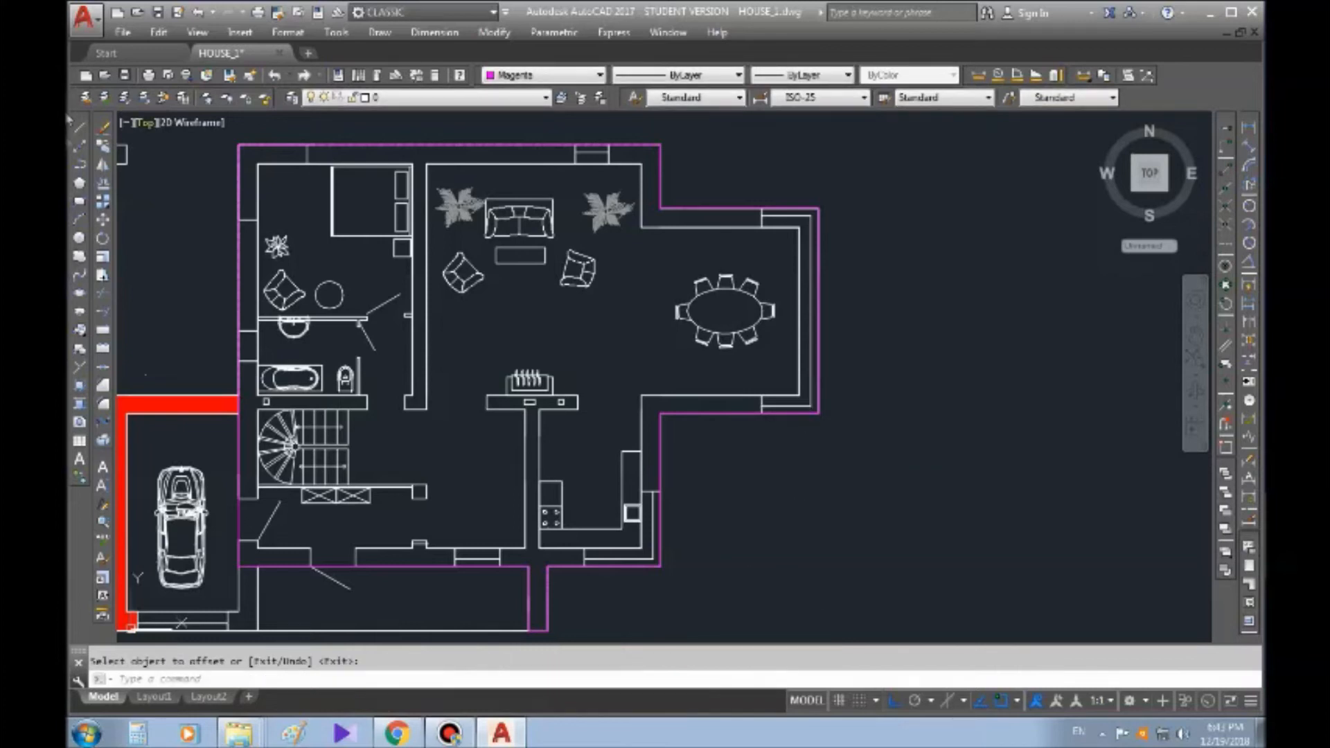
Offset the magenta outer wall polyline inward by 510 onto the inner wall faces
left_click(103, 200)
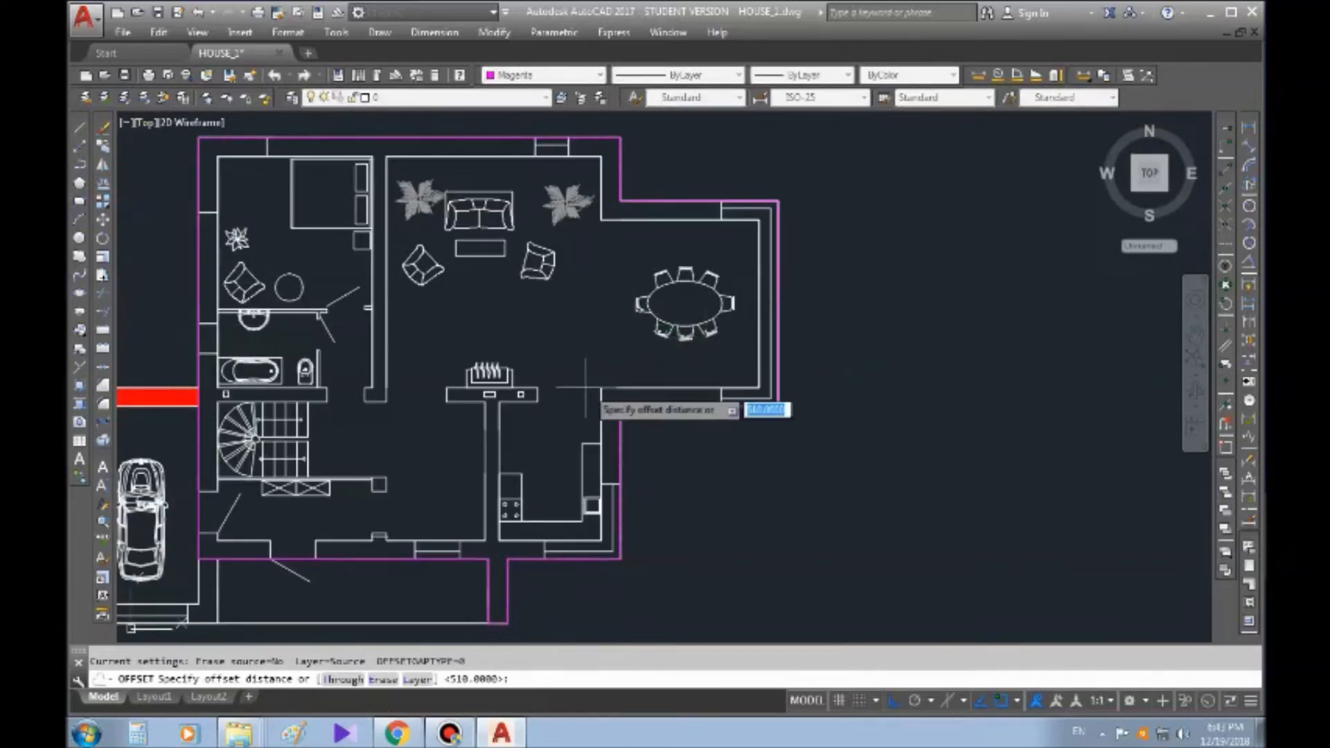
scroll(701, 396, "up", 2)
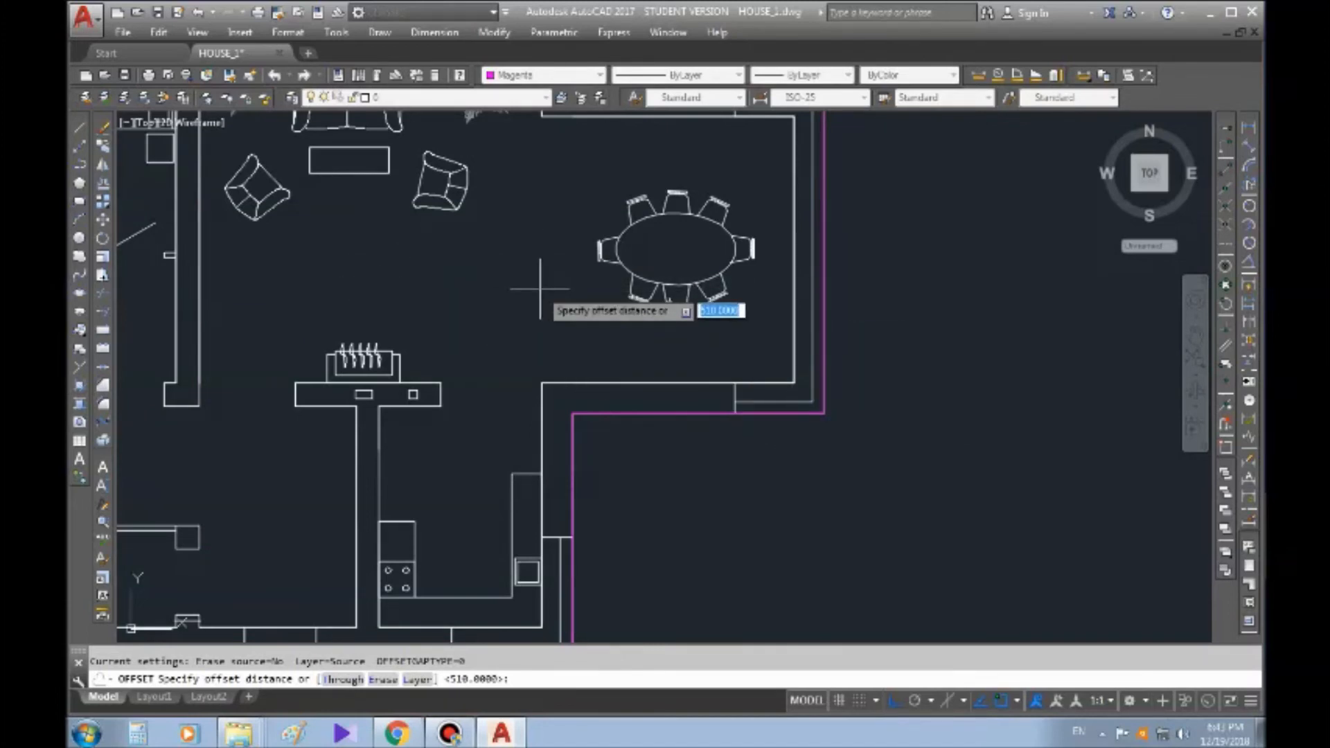
middle_click_drag(554, 221, 548, 332)
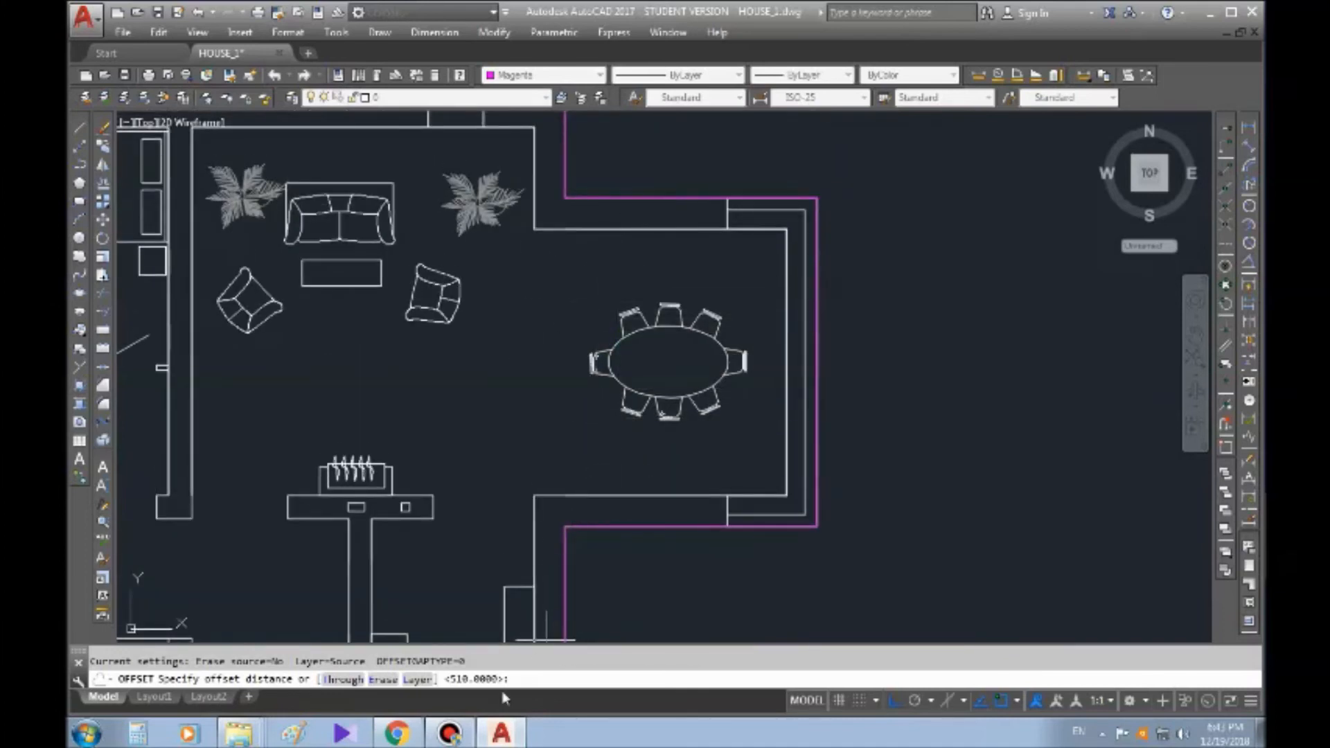
middle_click_drag(734, 254, 682, 360)
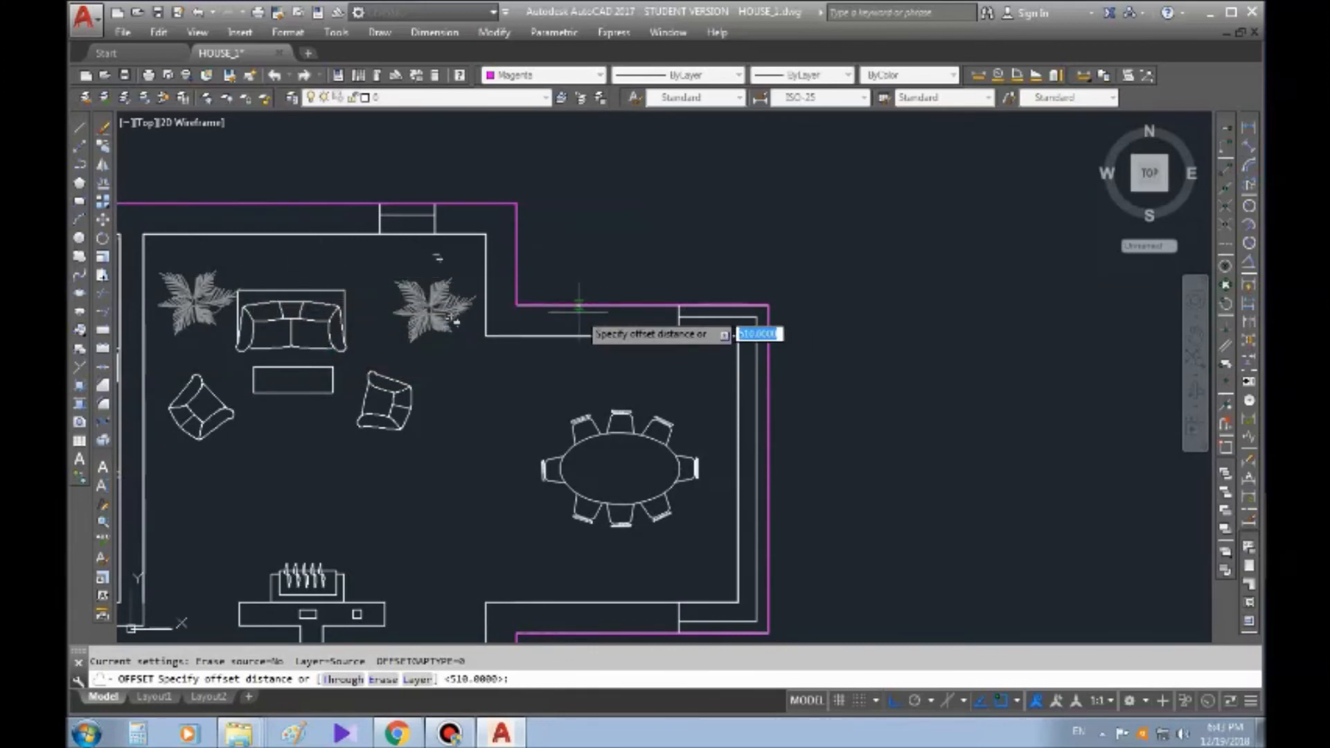
key("Return")
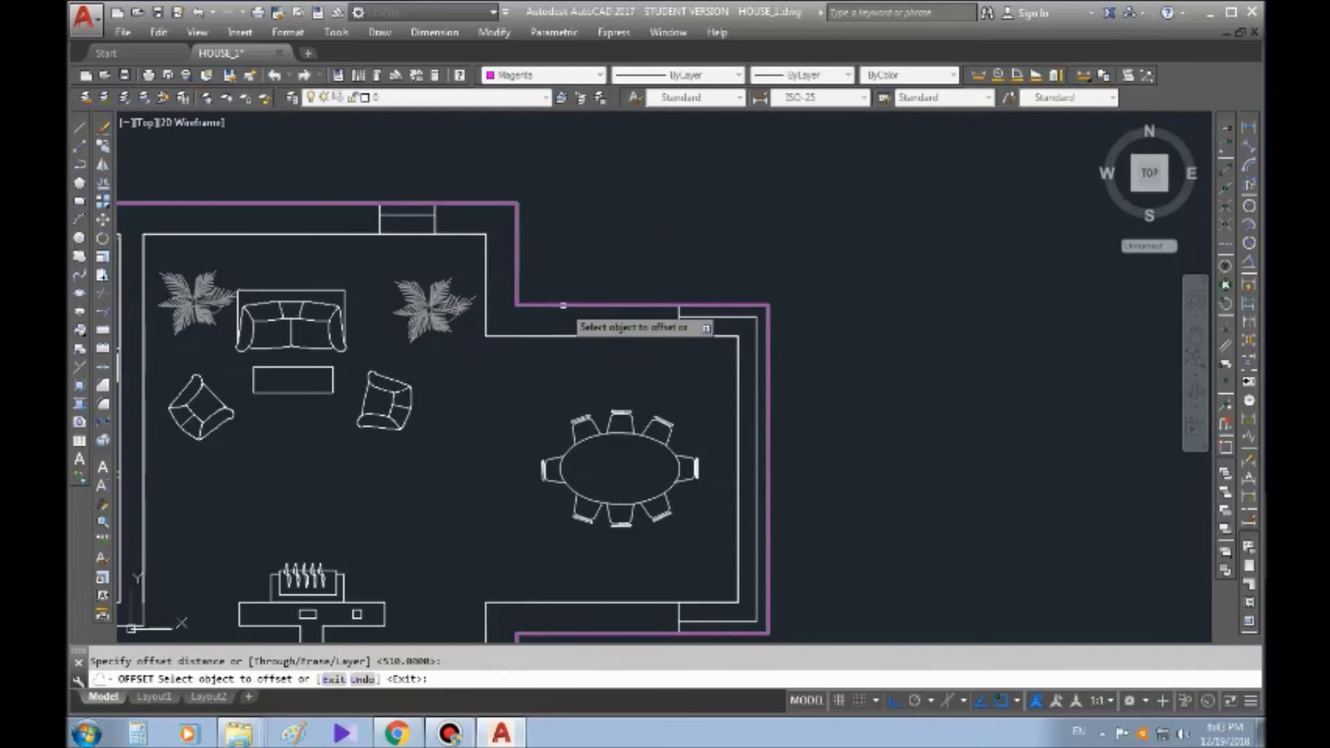
left_click(563, 304)
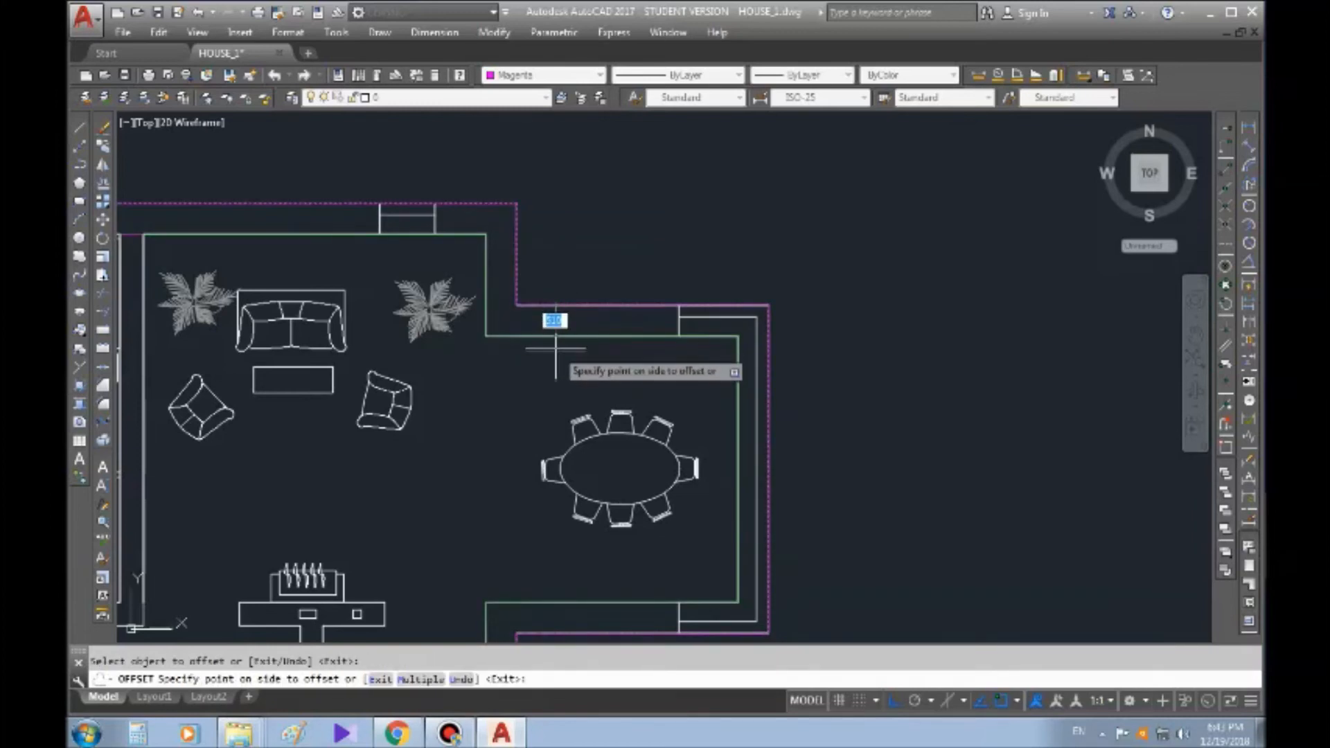
scroll(556, 351, "down", 3)
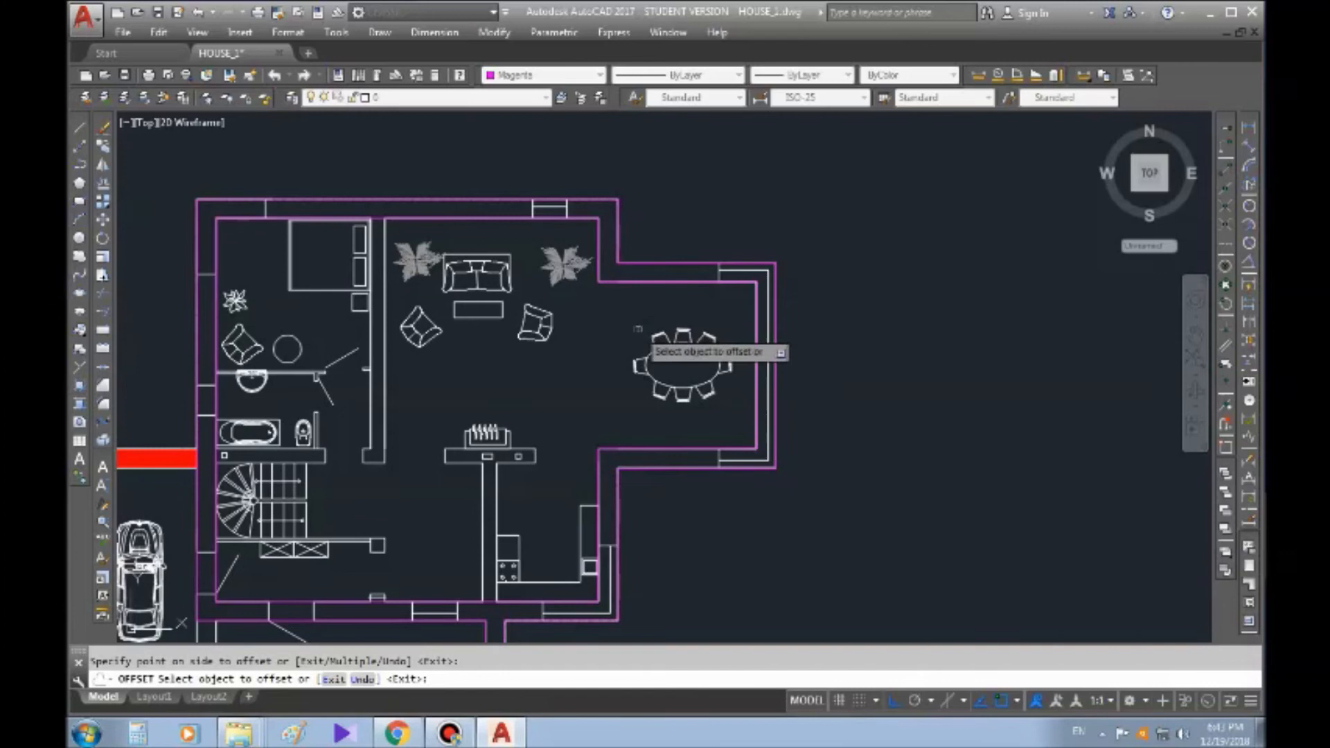
key("Return")
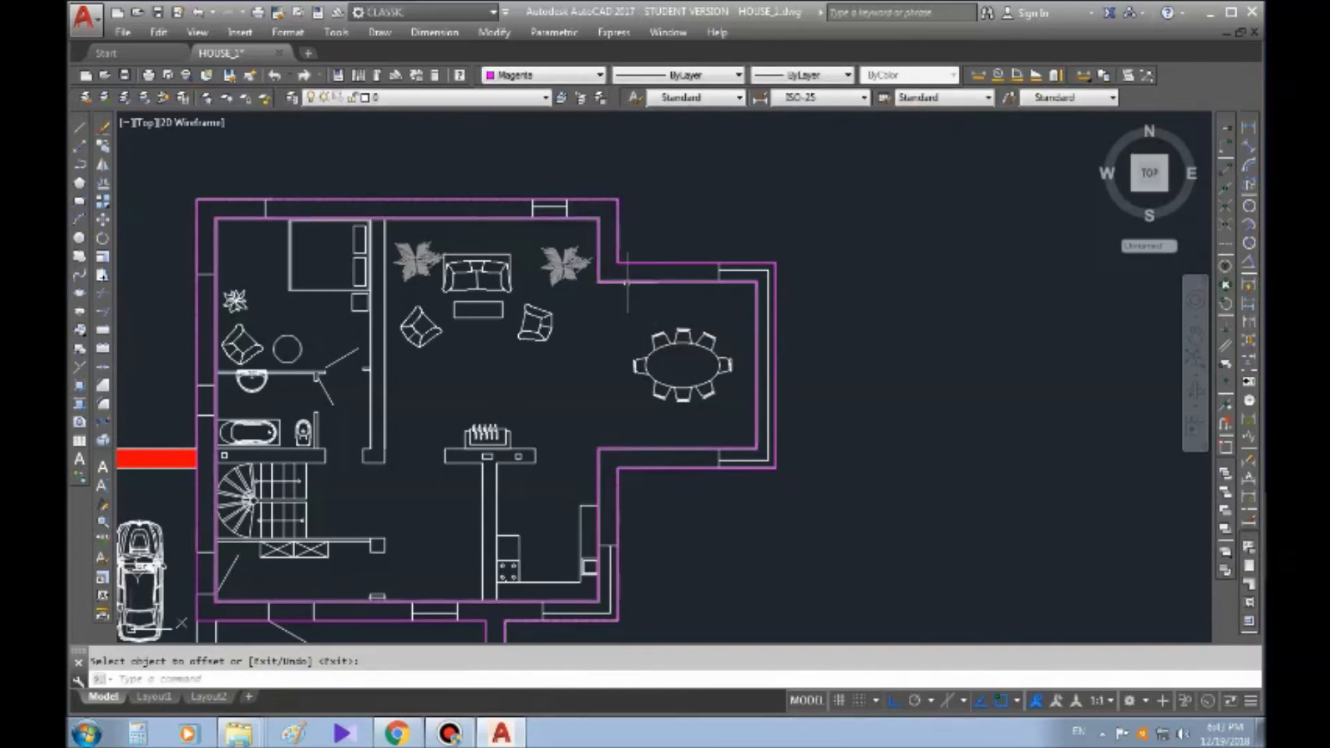
Check the inner offset polyline and measure the distance between both magenta wall lines above the dining bay
left_click(624, 282)
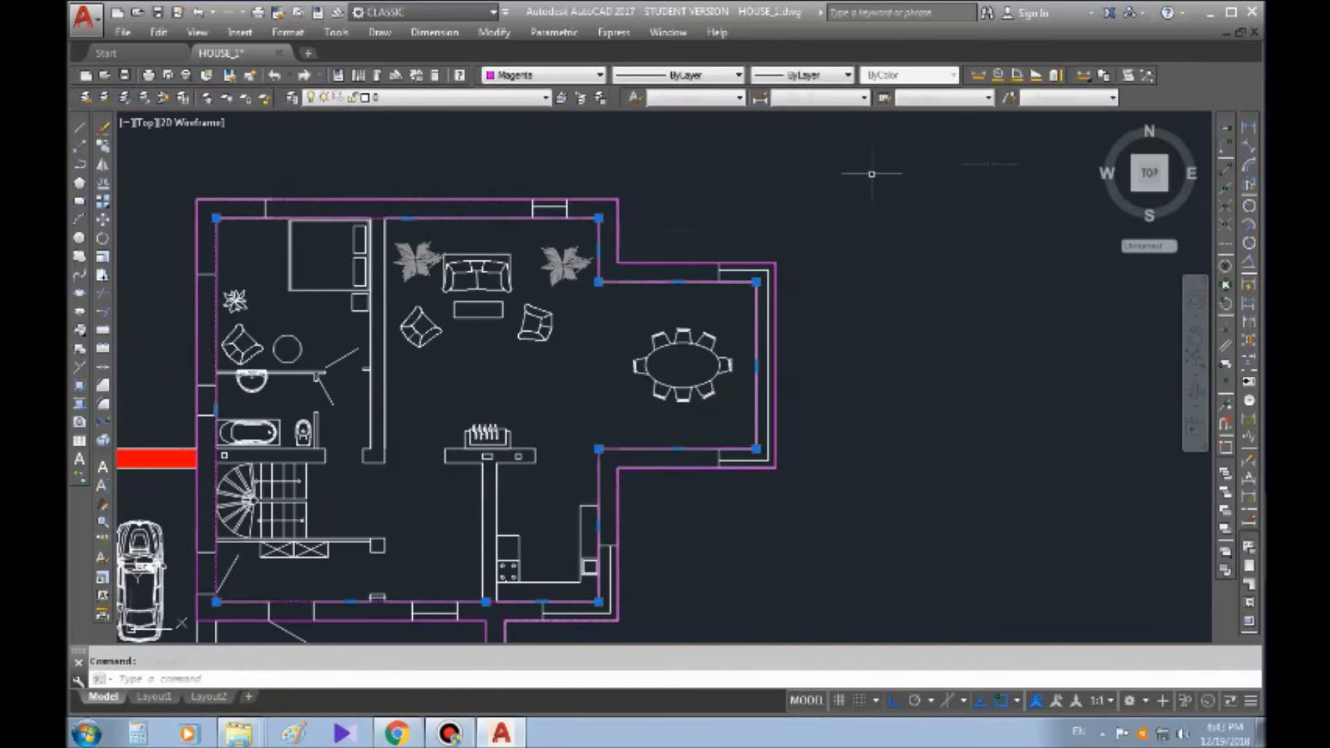
key("Escape")
left_click(978, 75)
scroll(648, 277, "up", 4)
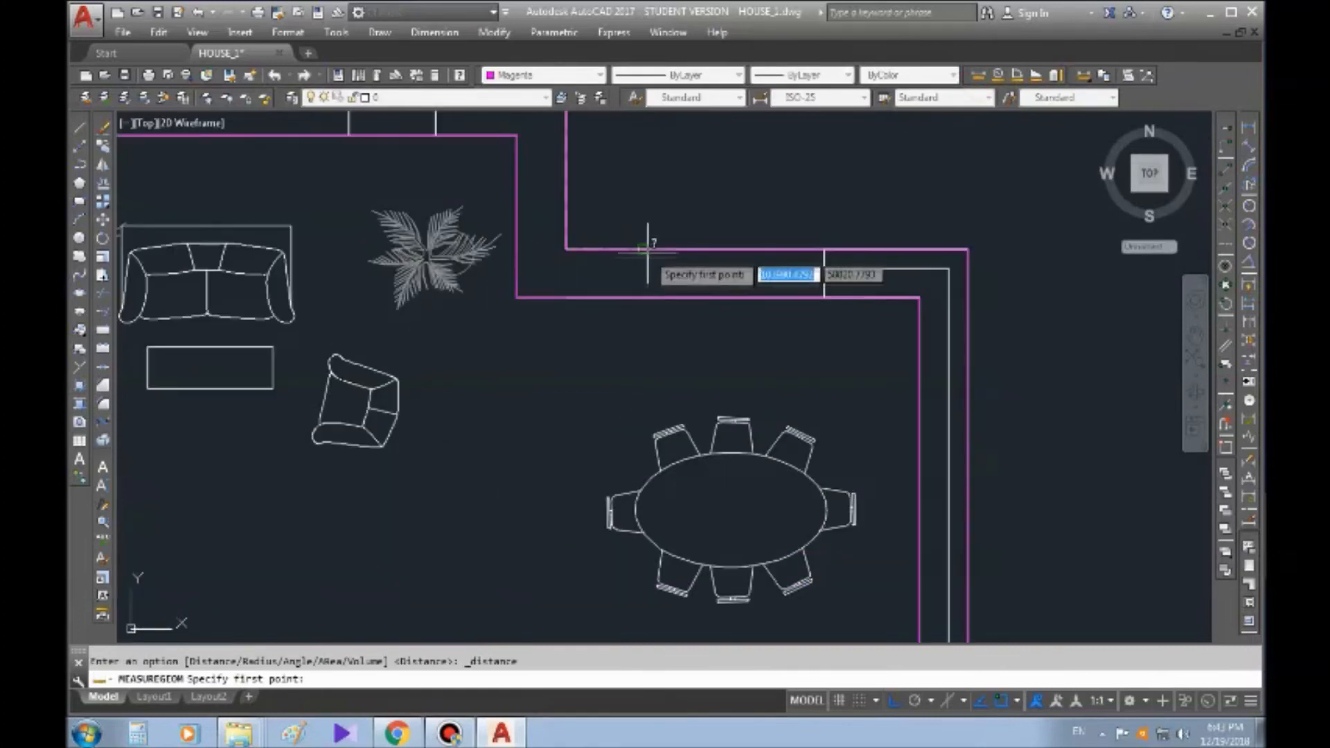
left_click(643, 251)
left_click(641, 298)
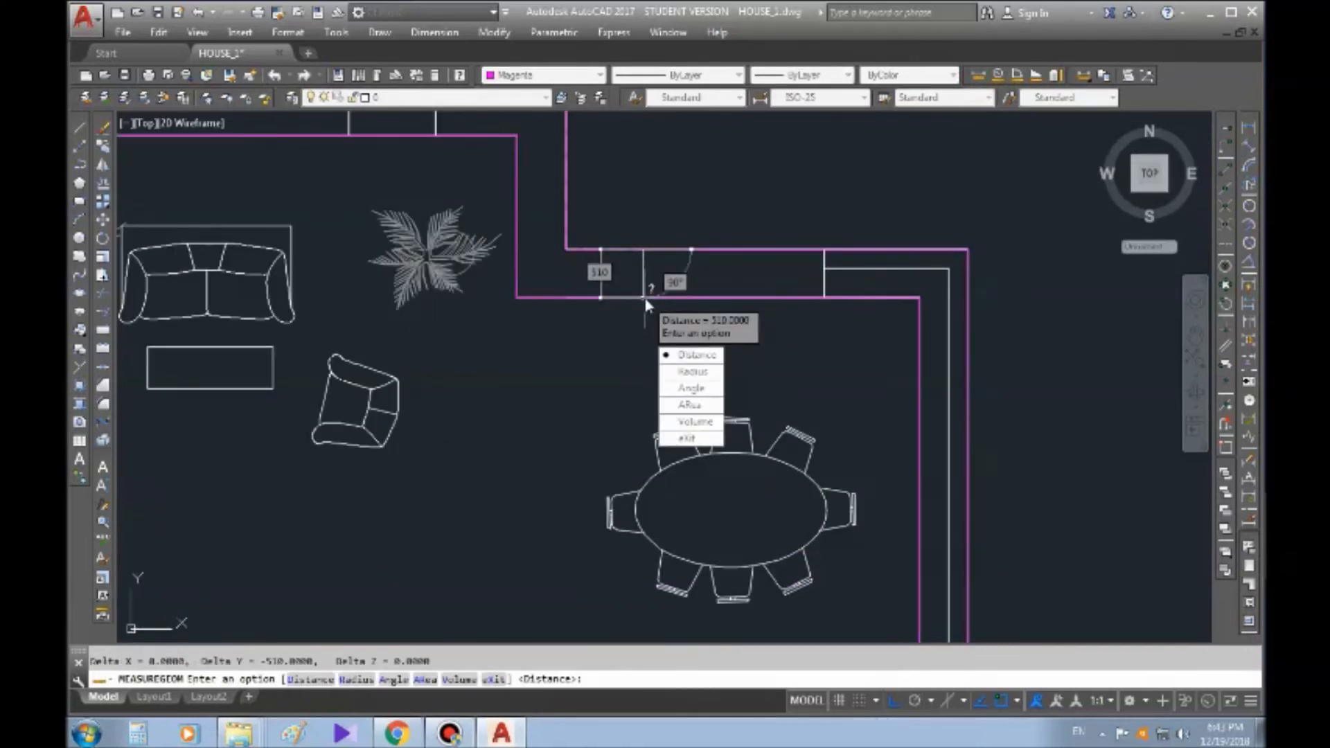
middle_click_drag(645, 298, 728, 245)
key("Escape")
scroll(891, 353, "down", 5)
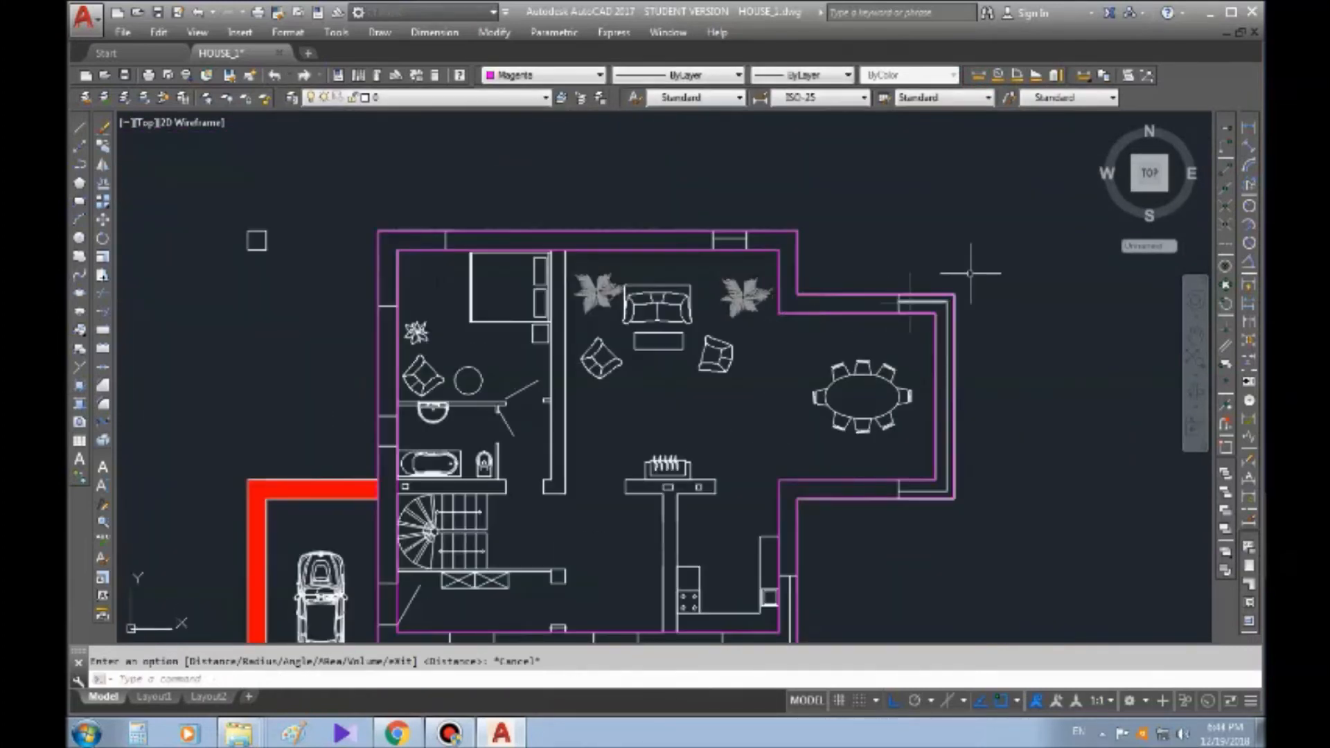
middle_click_drag(998, 563, 897, 420)
mouse_move(699, 355)
middle_mouse_down()
mouse_move(732, 463)
mouse_move(742, 418)
middle_mouse_up()
key("Escape")
middle_click_drag(668, 399, 678, 427)
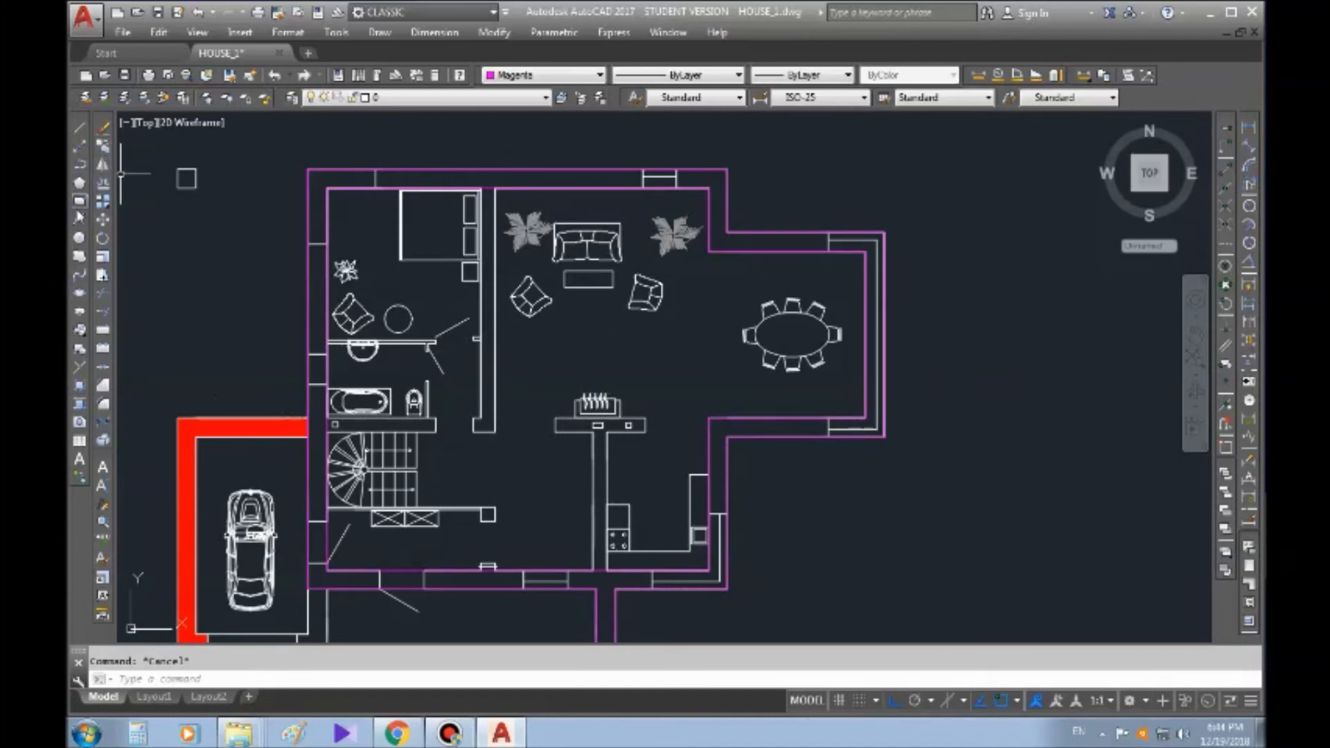
Trace a magenta polyline around the partition wall between the bedroom and living room, including the widened foot at its lower end
left_click(79, 202)
left_click(80, 164)
scroll(530, 189, "up", 2)
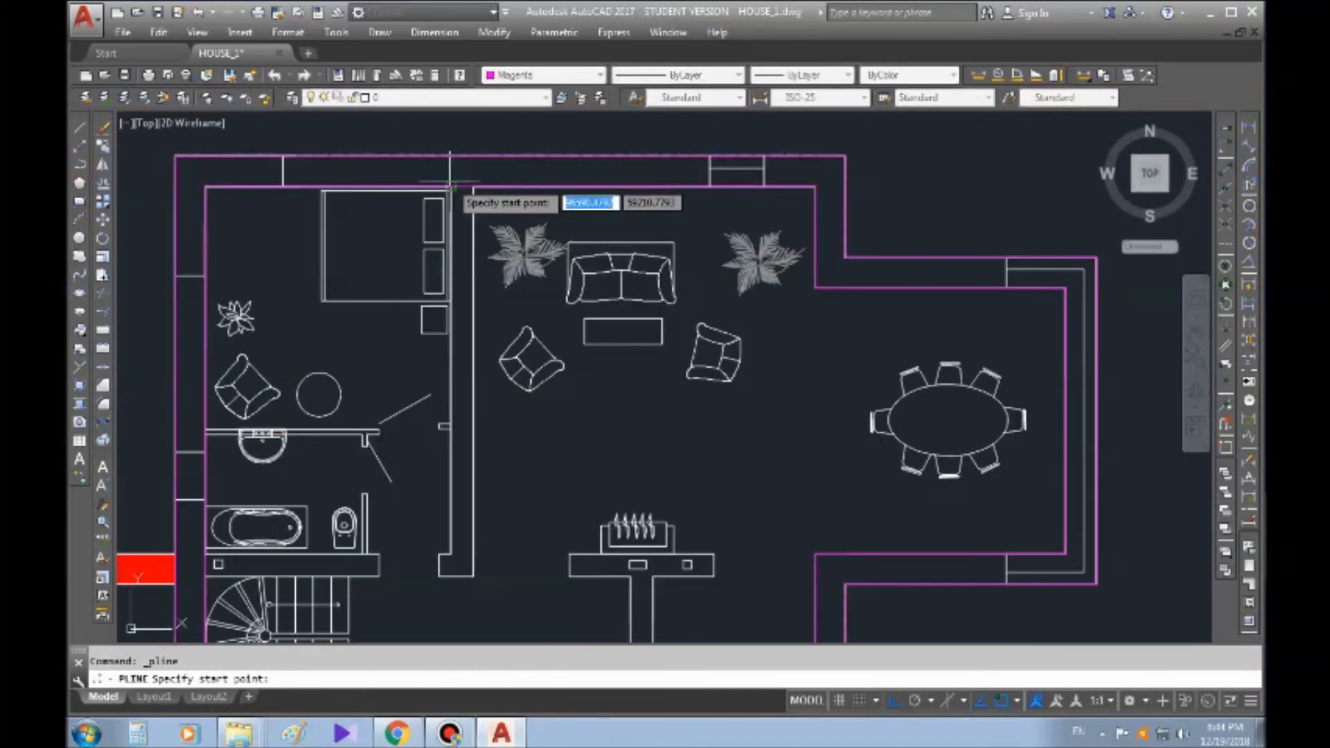
scroll(449, 161, "down", 2)
scroll(453, 224, "up", 2)
left_click(449, 145)
left_click(448, 512)
left_click(436, 513)
left_click(435, 537)
left_click(470, 536)
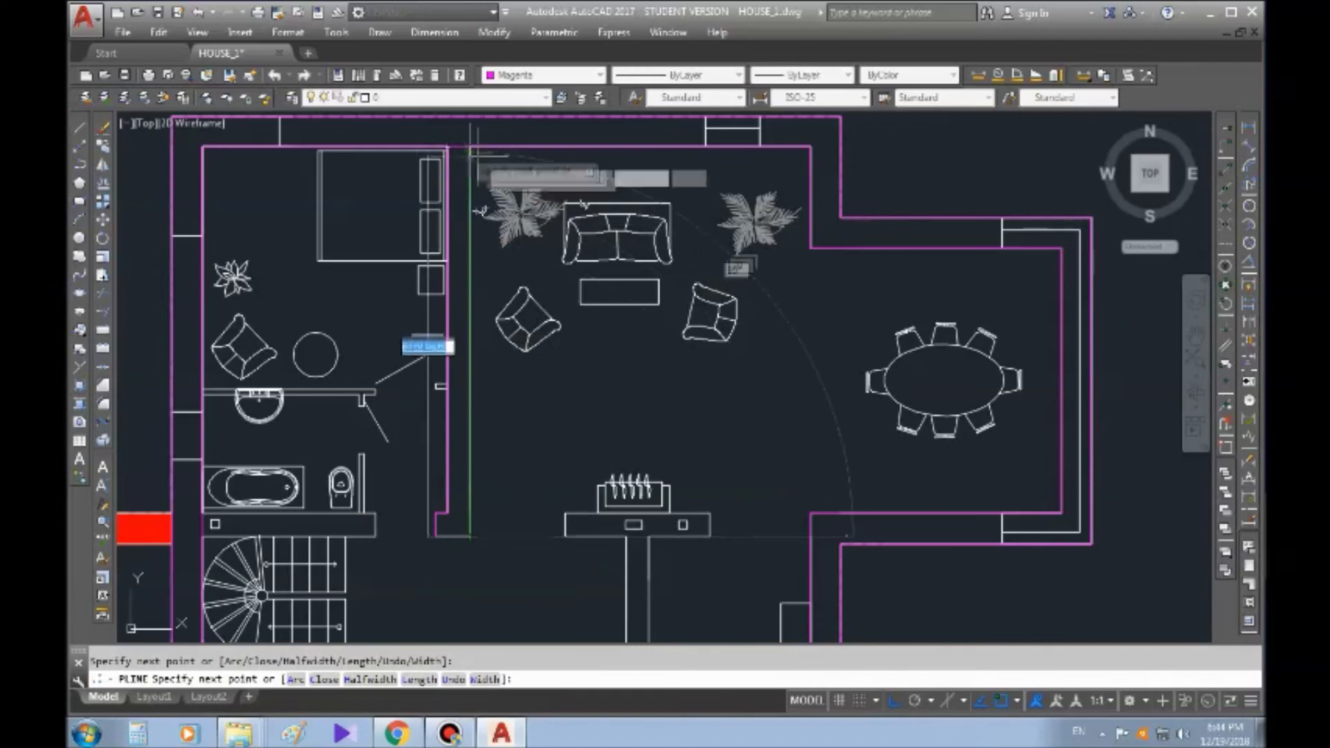
left_click(470, 147)
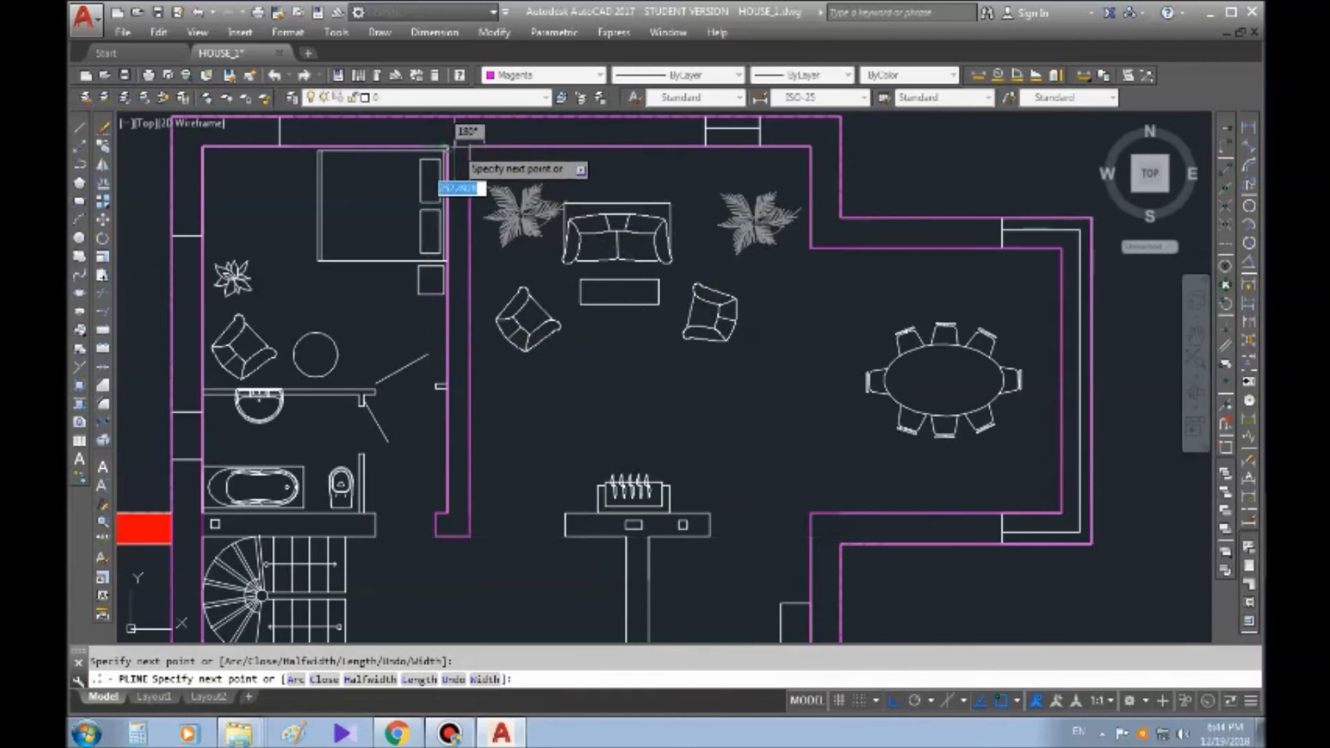
scroll(471, 138, "up", 4)
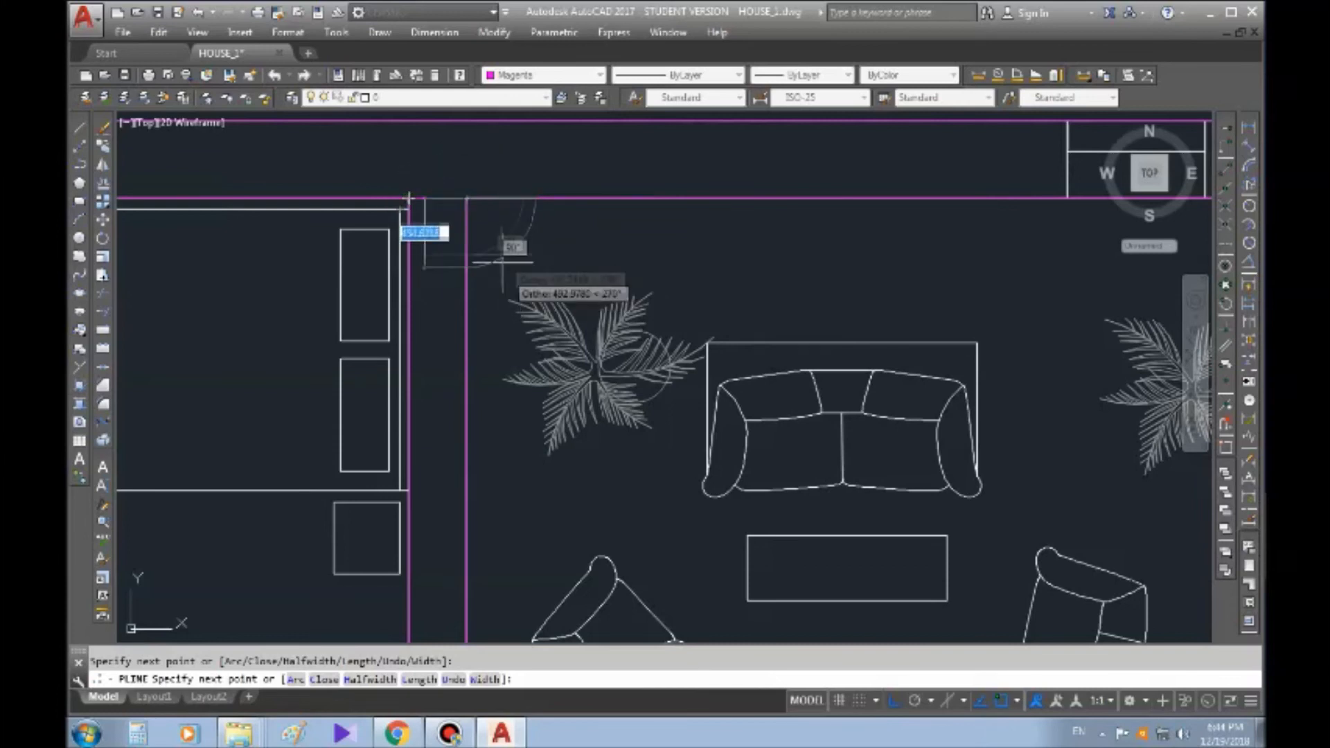
scroll(422, 208, "down", 4)
key("Escape")
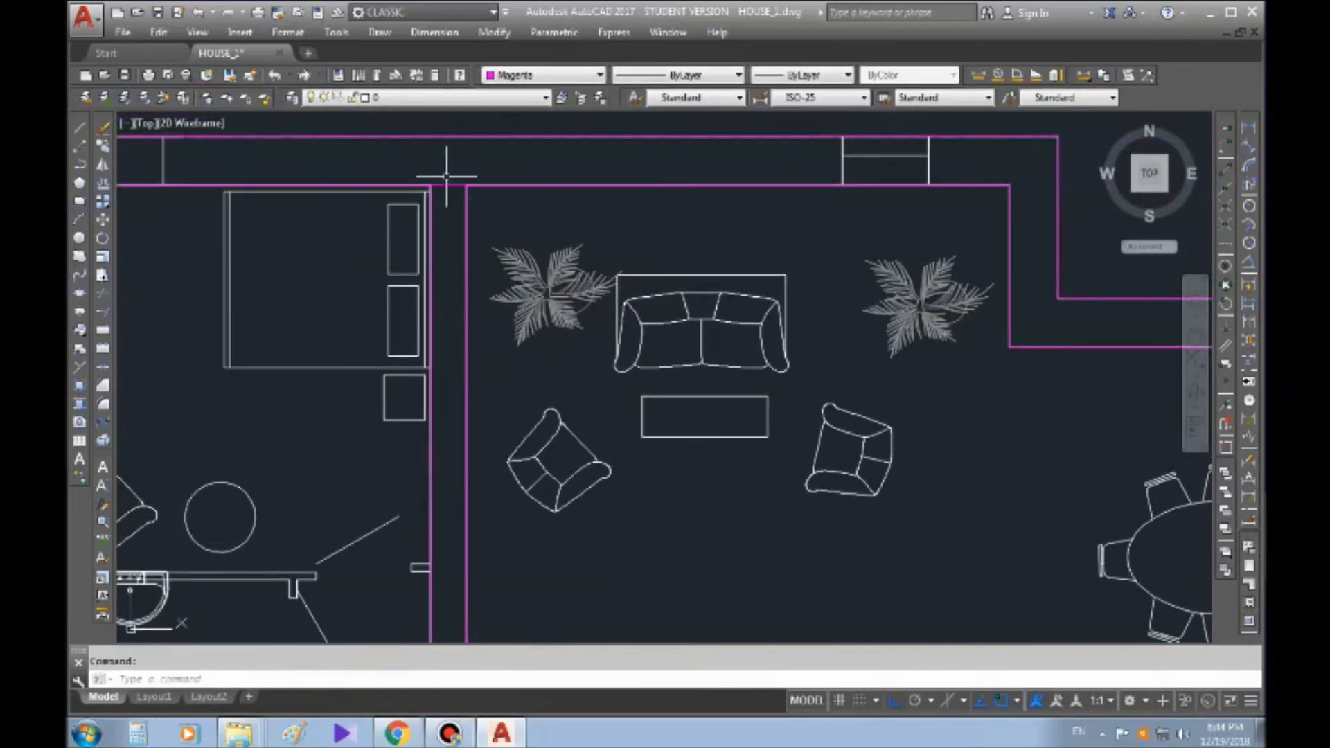
Select the traced partition wall polyline and examine its corners where it meets the upper exterior wall
scroll(446, 178, "up", 4)
key("Escape")
scroll(471, 214, "down", 3)
scroll(406, 253, "up", 2)
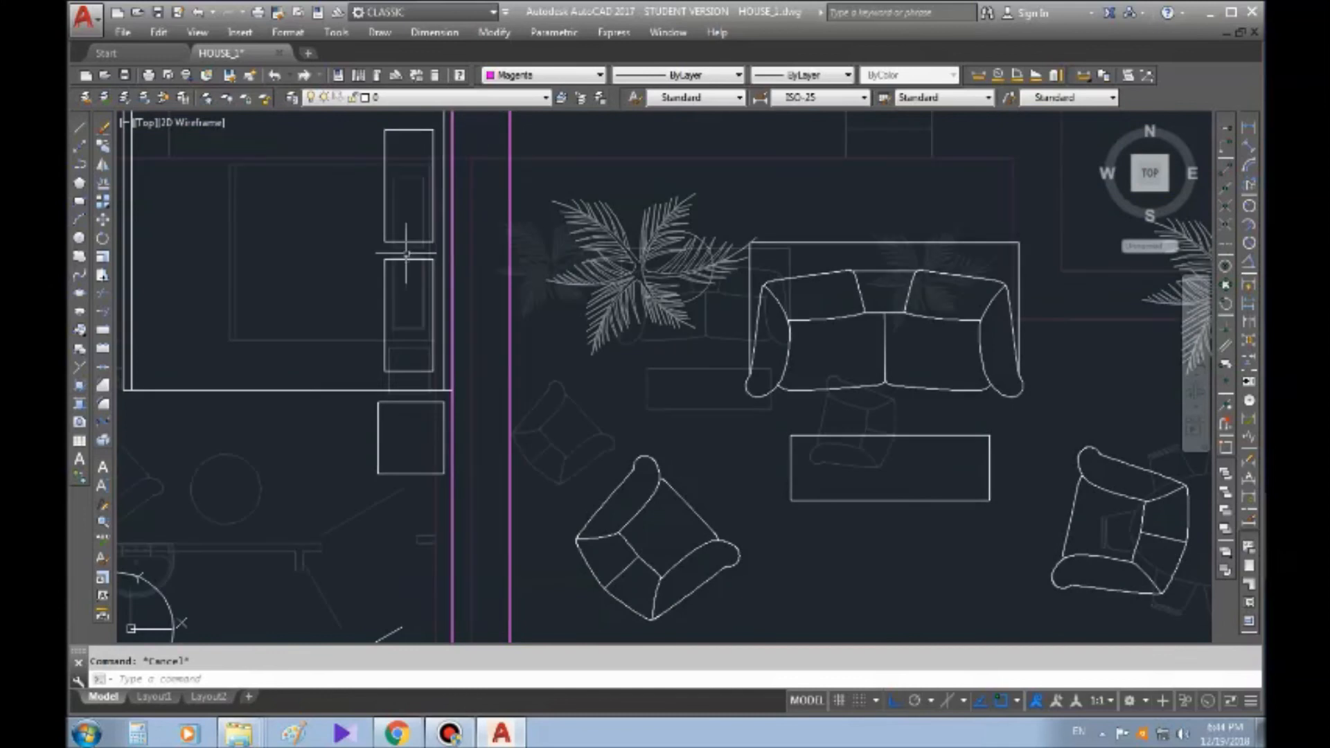
scroll(406, 254, "down", 3)
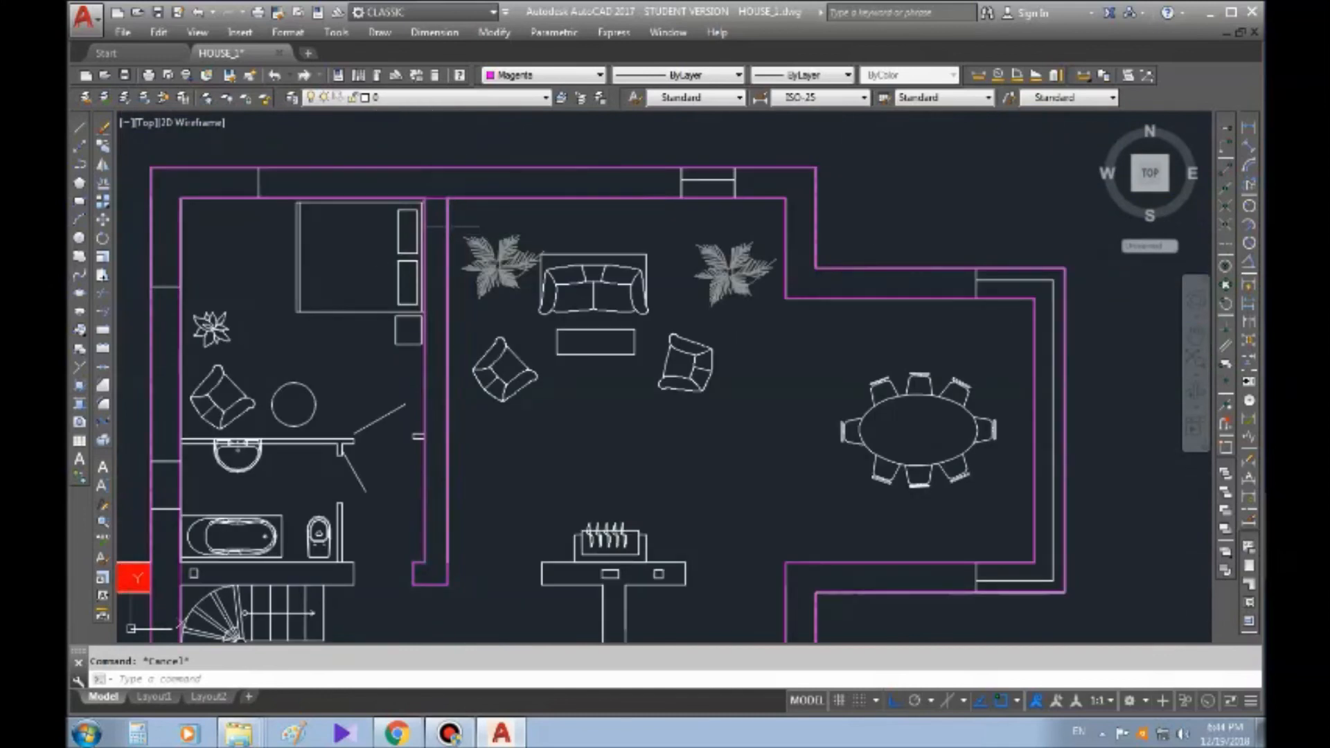
left_click(447, 235)
middle_click_drag(451, 197, 452, 199)
scroll(456, 193, "up", 2)
scroll(216, 284, "down", 4)
middle_click_drag(216, 284, 248, 217)
scroll(340, 218, "up", 4)
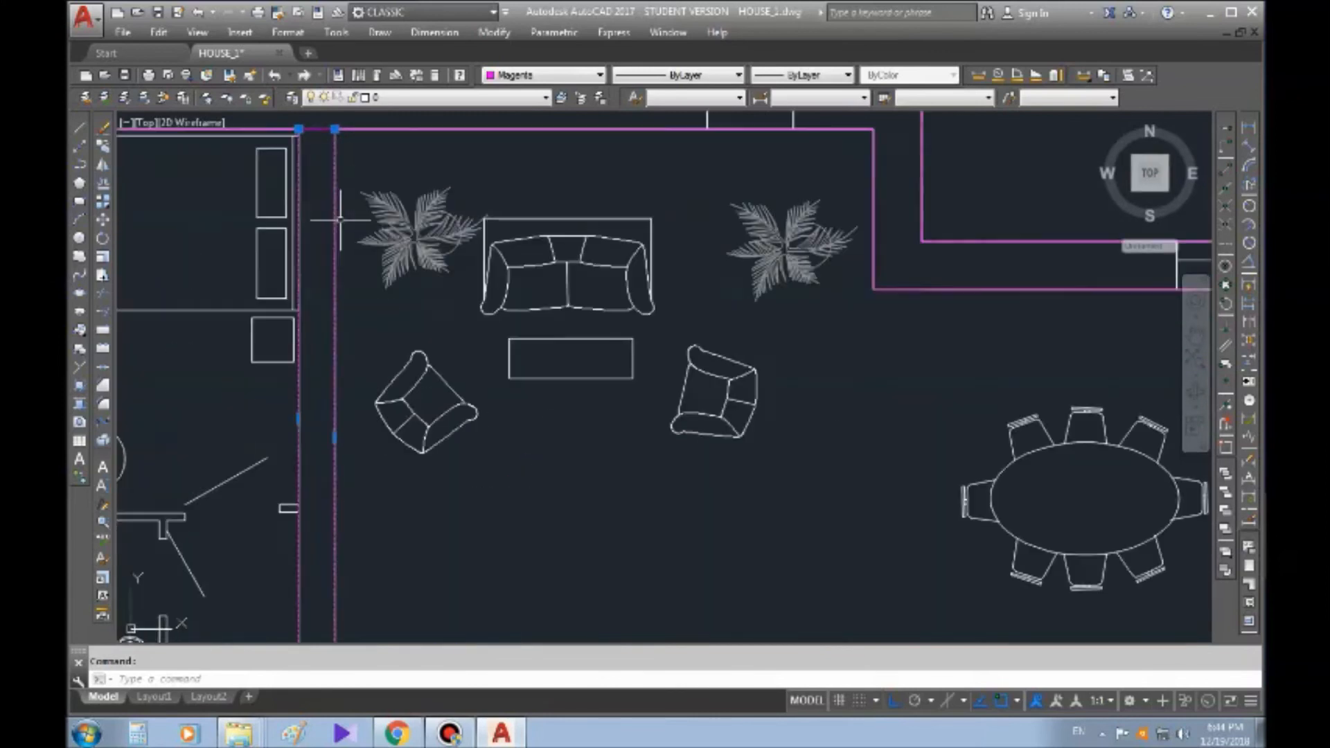
scroll(338, 220, "down", 2)
Offset the traced partition wall polyline 12.7 toward the inside of the wall
middle_click_drag(335, 222, 386, 146)
left_click(108, 188)
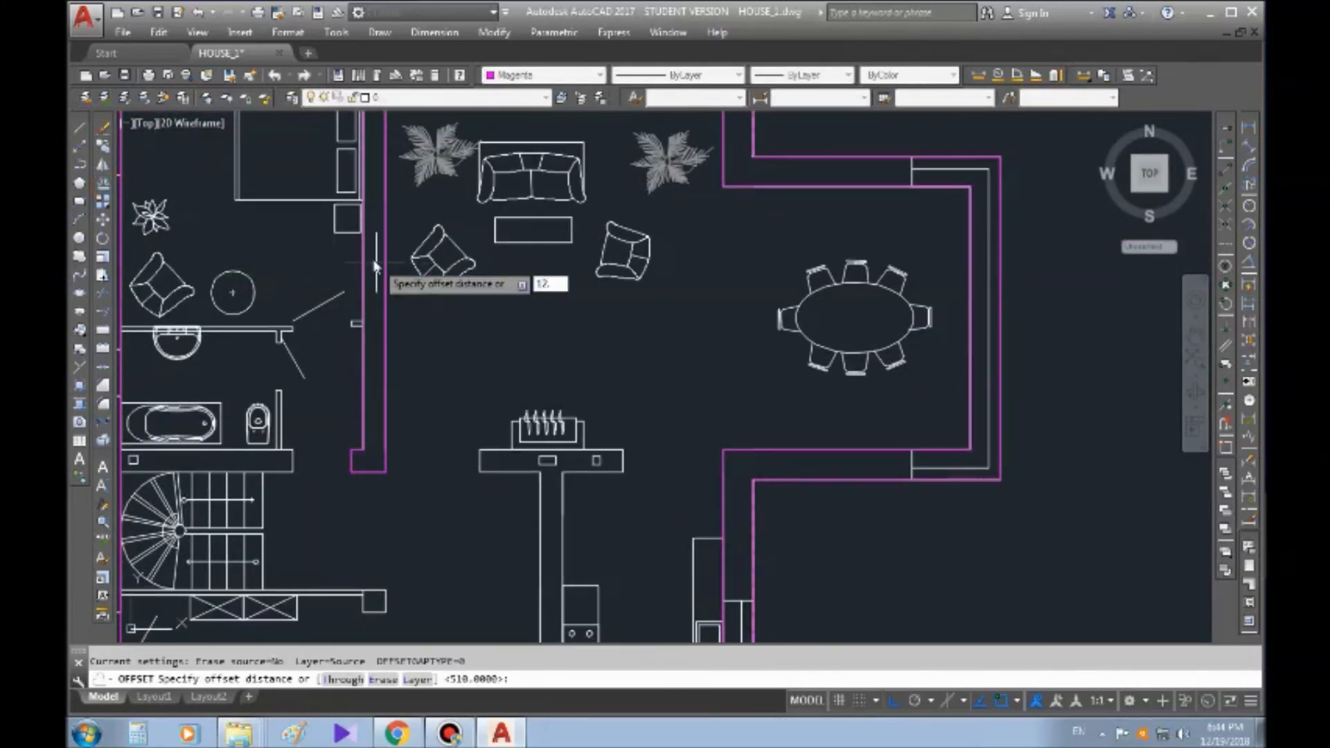
key("Return")
scroll(372, 277, "up", 4)
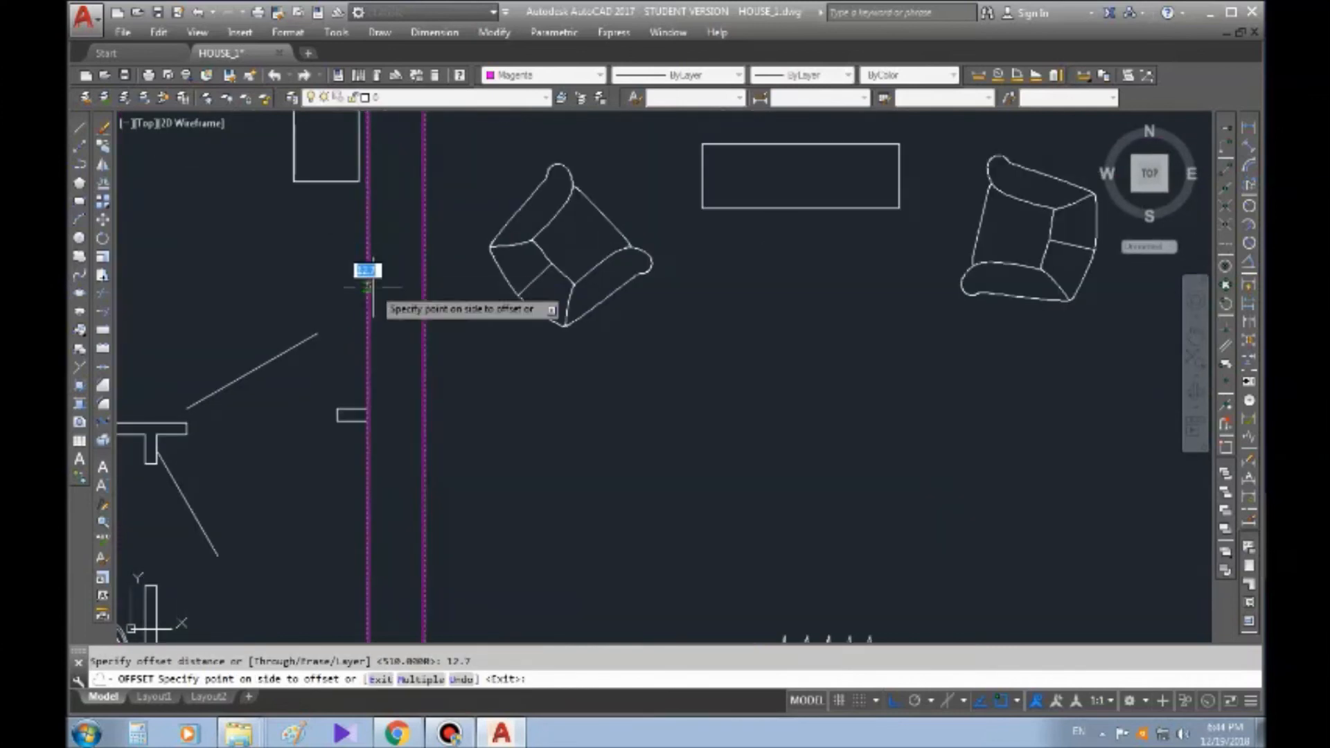
left_click(372, 291)
scroll(372, 291, "down", 5)
key("Escape")
Examine the offset lines inside the partition wall at its upper end and around the widened foot
scroll(492, 244, "up", 6)
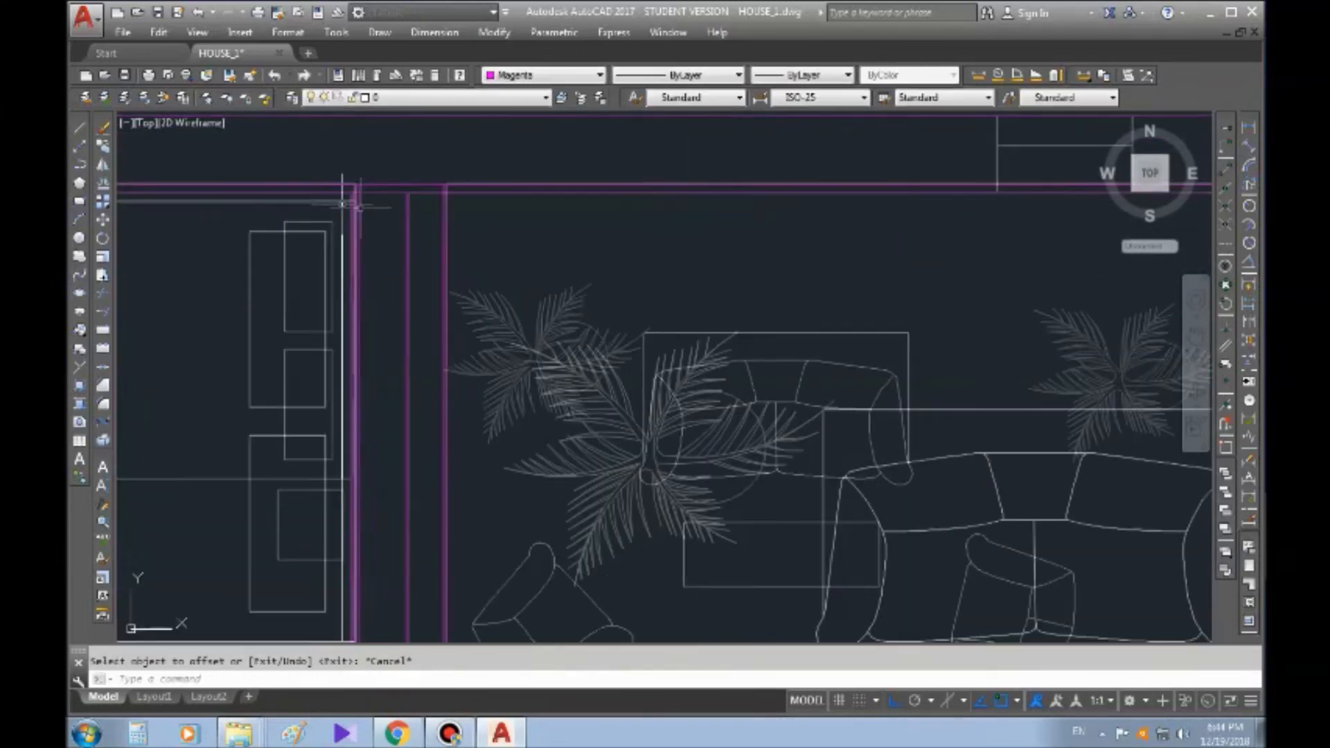
scroll(493, 245, "up", 2)
middle_click_drag(858, 244, 797, 226)
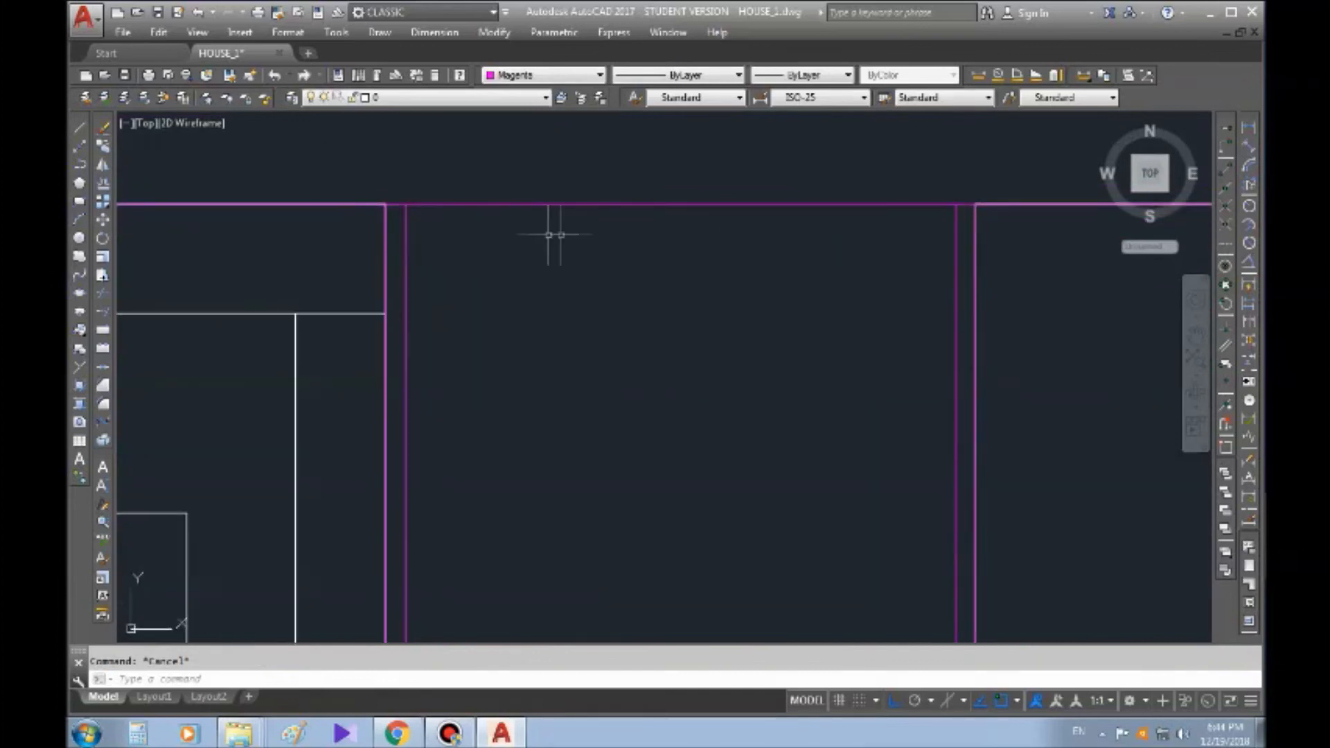
scroll(575, 243, "down", 2)
middle_click_drag(576, 243, 575, 180)
left_click(471, 184)
scroll(479, 166, "down", 4)
scroll(477, 181, "down", 7)
middle_click_drag(488, 592, 498, 348)
scroll(506, 350, "up", 7)
middle_click_drag(432, 254, 416, 346)
key("Escape")
scroll(412, 340, "up", 4)
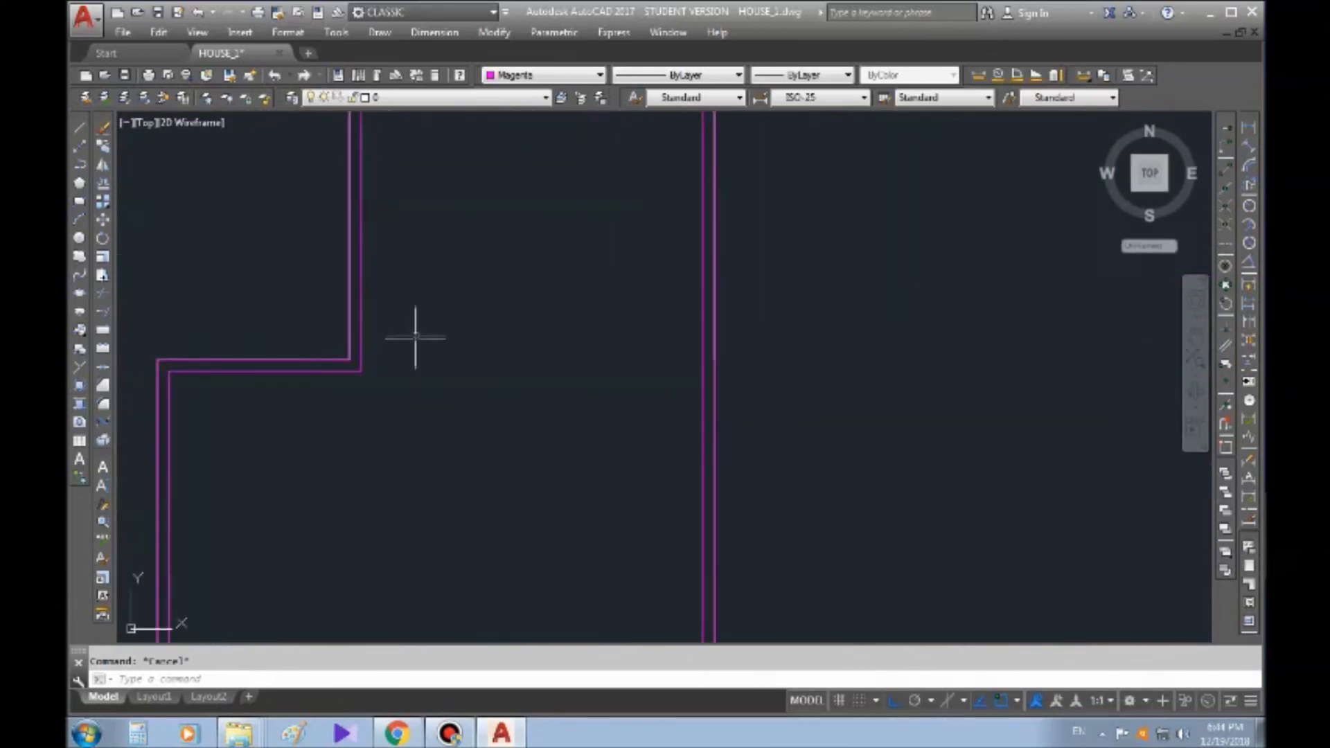
scroll(422, 363, "down", 4)
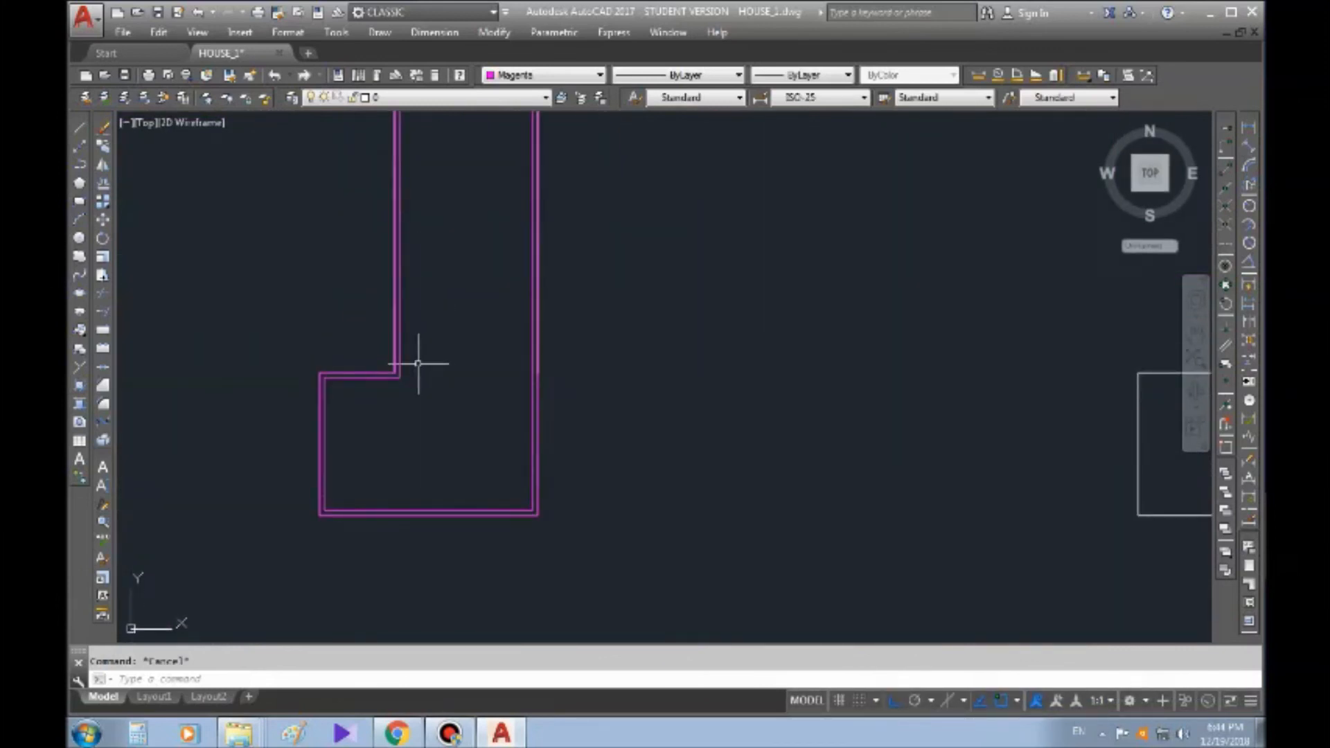
middle_click_drag(502, 510, 492, 483)
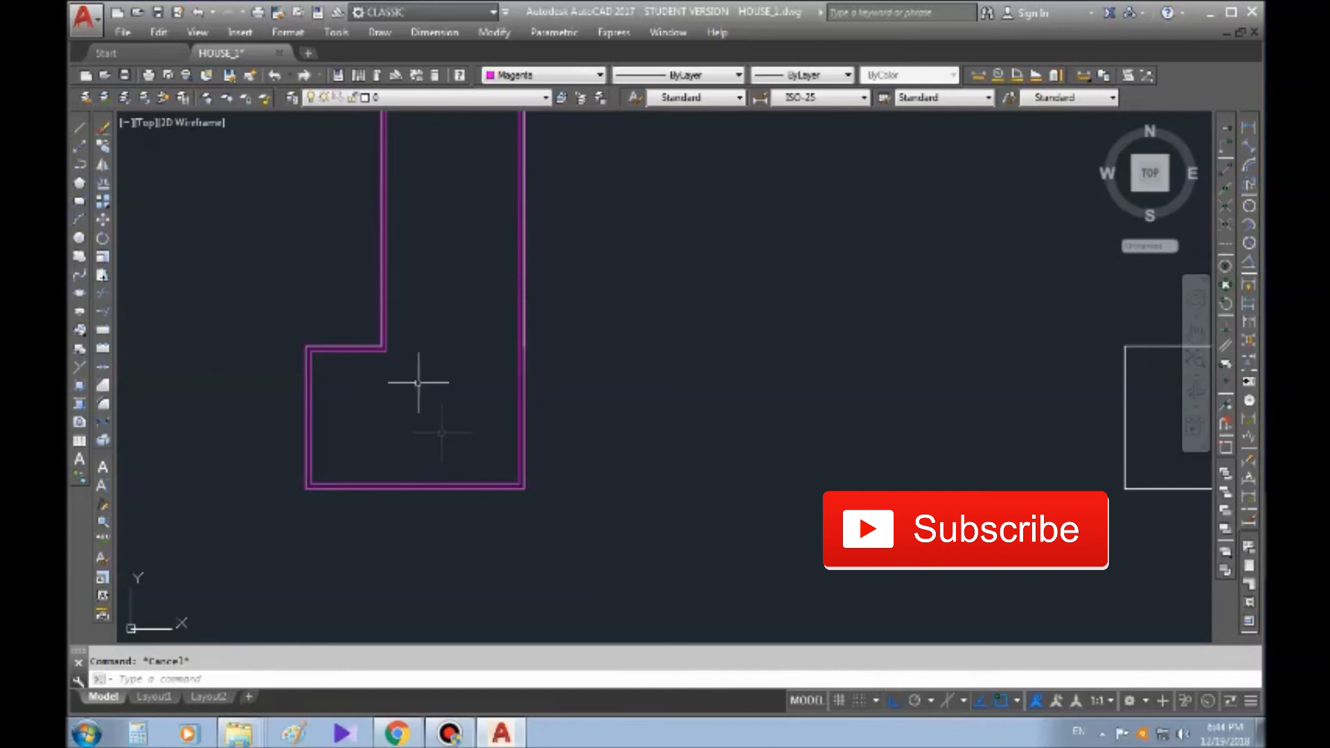
mouse_move(405, 371)
middle_mouse_down()
mouse_move(396, 390)
mouse_move(421, 406)
middle_mouse_up()
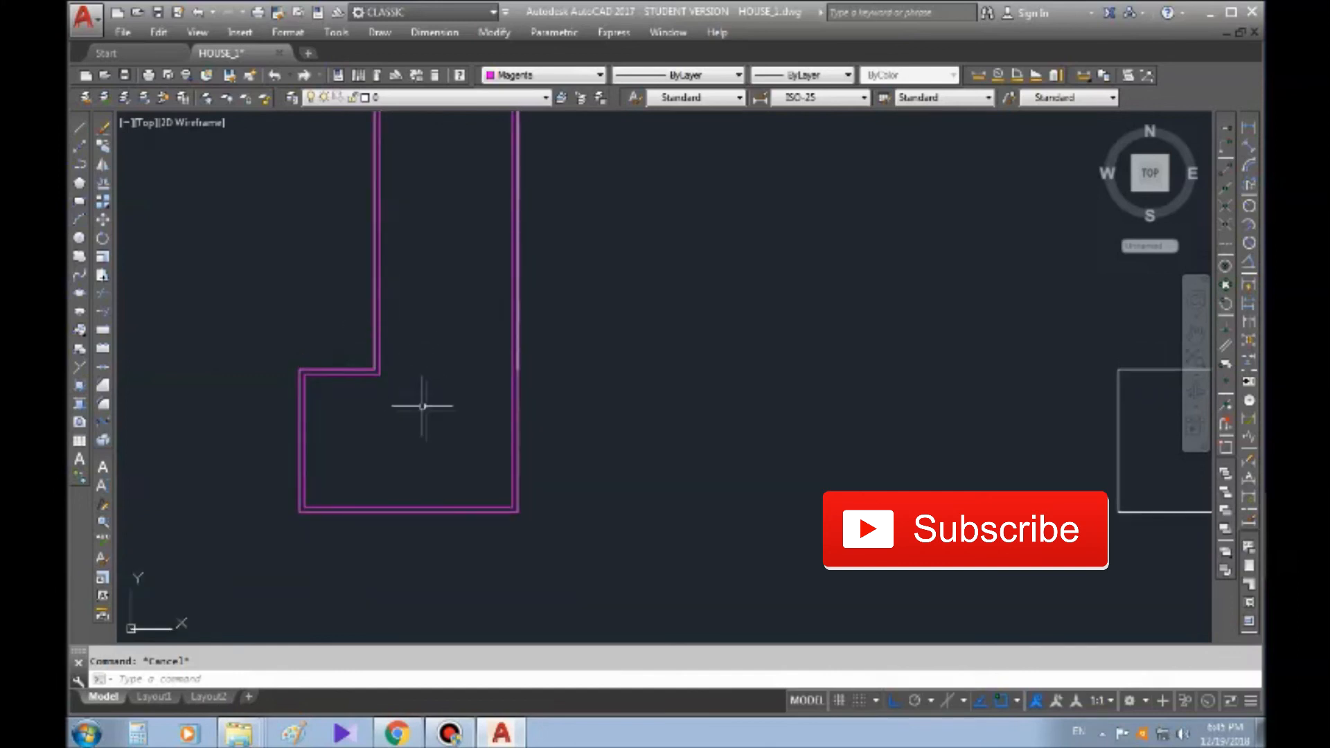